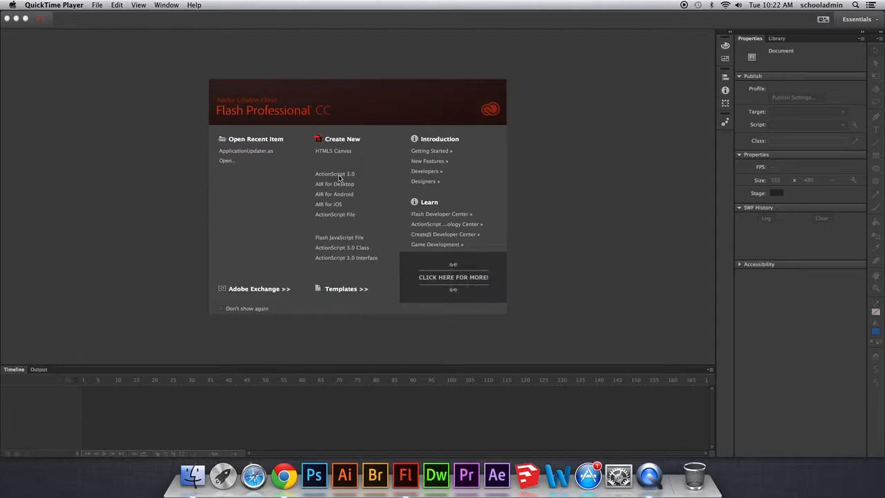
Switch to Chrome and review the Introduction to Flash page's Cubist Picasso activity and the Picasso reference picture.
{"action": "key", "text": "super+Tab"}
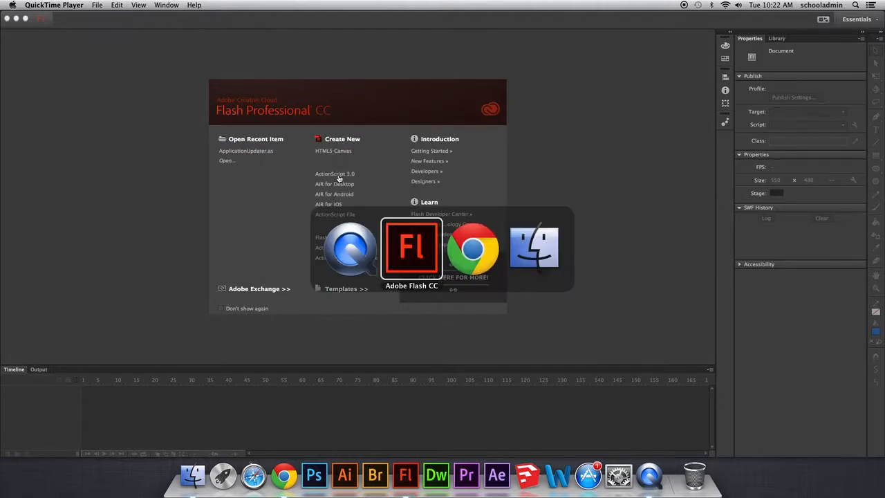
{"action": "left_click", "coordinate": [284, 487]}
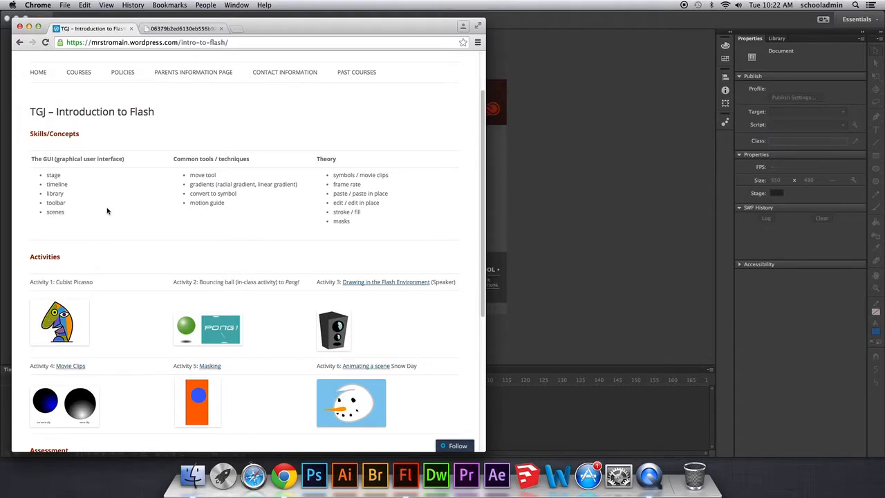
{"action": "left_click", "coordinate": [166, 32]}
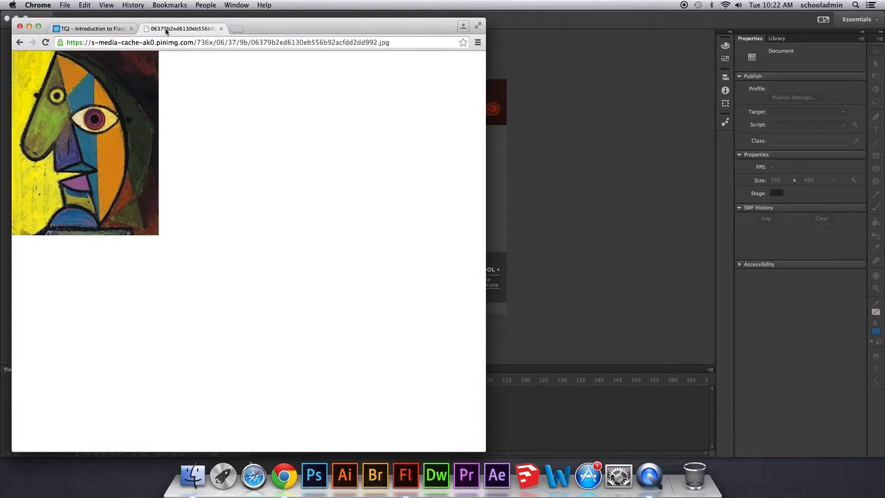
{"action": "left_click", "coordinate": [114, 31]}
{"action": "left_click_drag", "start_coordinate": [56, 282], "coordinate": [92, 283]}
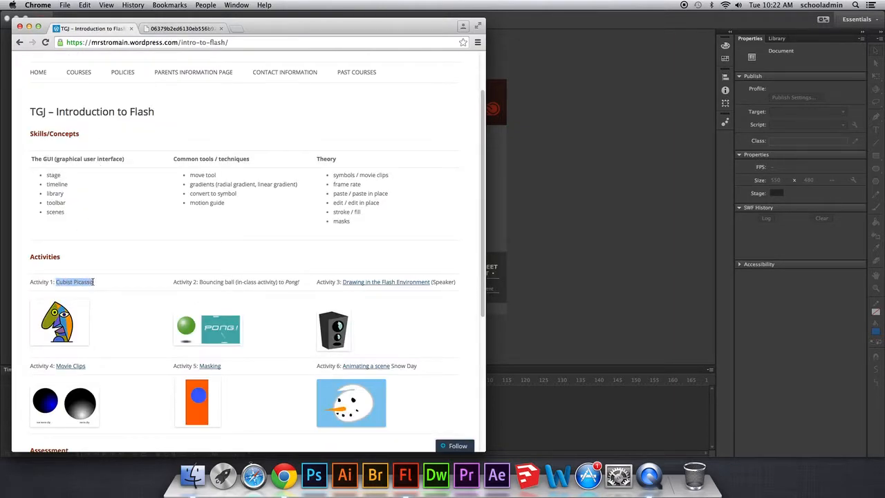
{"action": "left_click", "coordinate": [186, 28]}
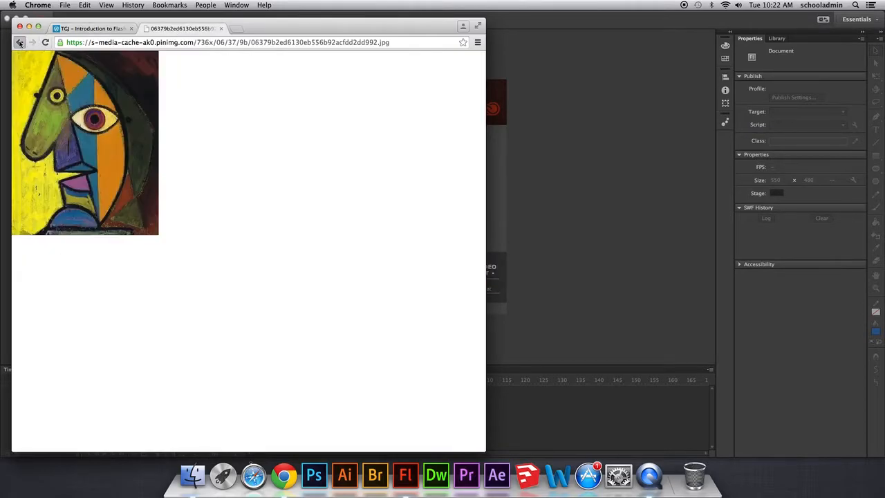
Go back to the "picasso cubist" image results, browse them, and open the cubist self-portrait at full size.
{"action": "left_click", "coordinate": [19, 43]}
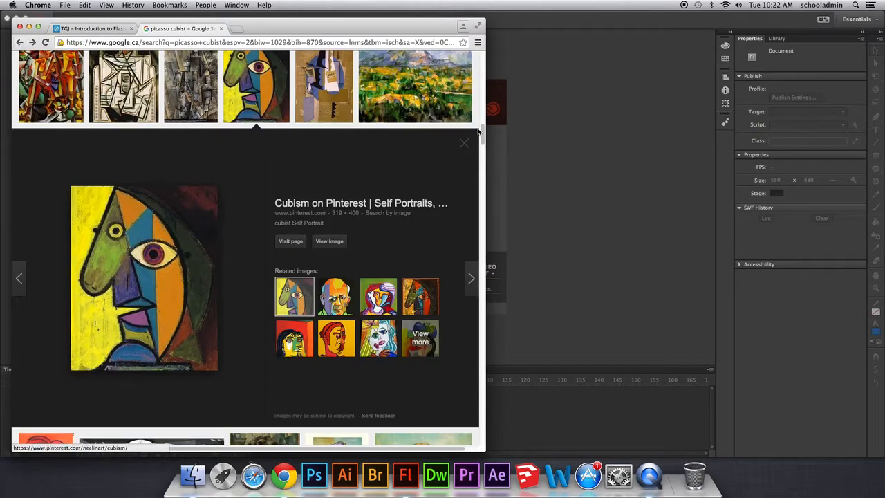
{"action": "left_click_drag", "start_coordinate": [479, 132], "coordinate": [484, 121]}
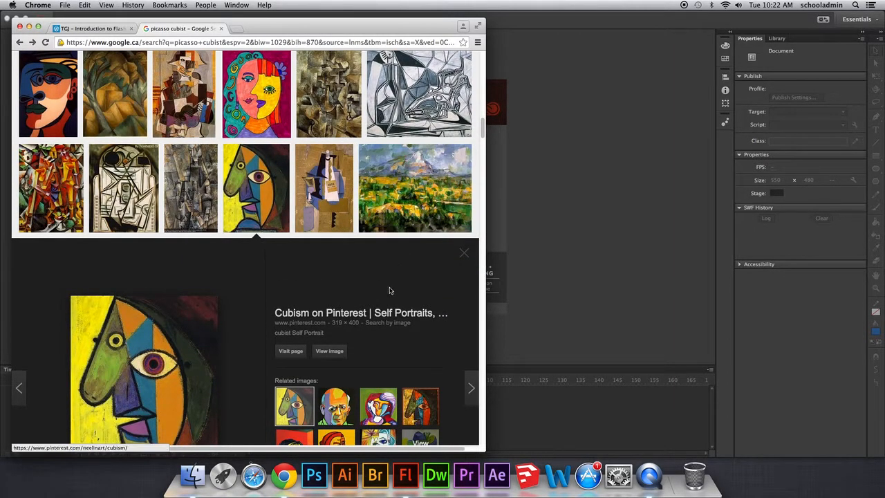
{"action": "left_click", "coordinate": [344, 353]}
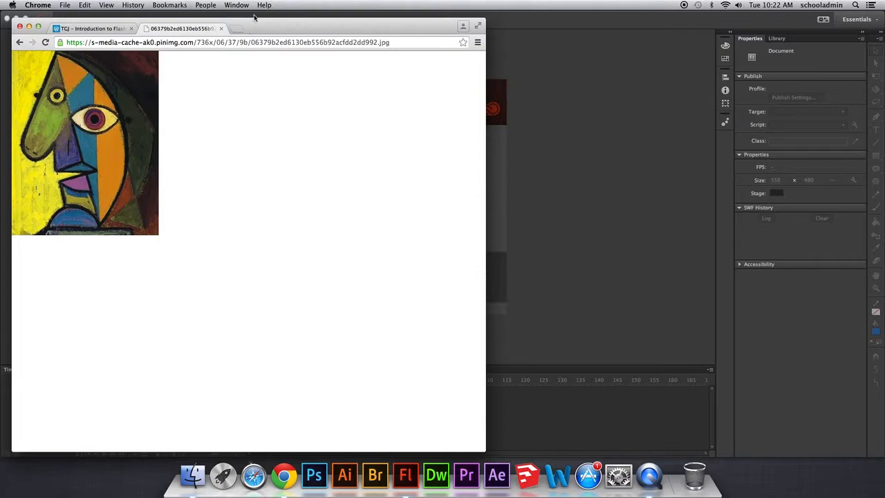
Return to Flash, create a new ActionScript 3.0 document, and reset the Essentials workspace to its original layout.
{"action": "left_click", "coordinate": [322, 15]}
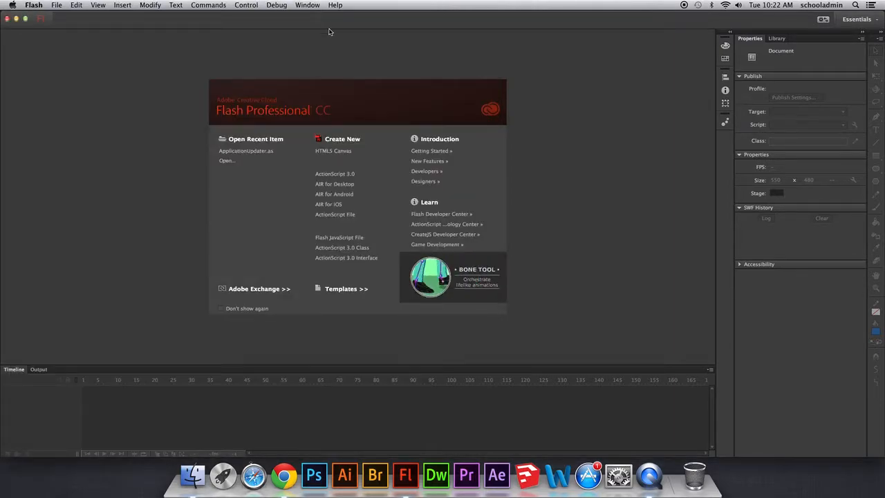
{"action": "left_click", "coordinate": [341, 175]}
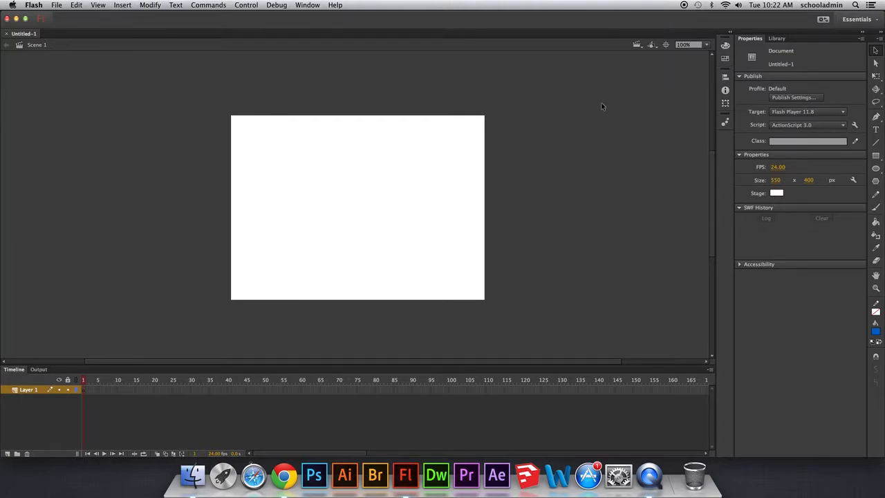
{"action": "left_click", "coordinate": [872, 21]}
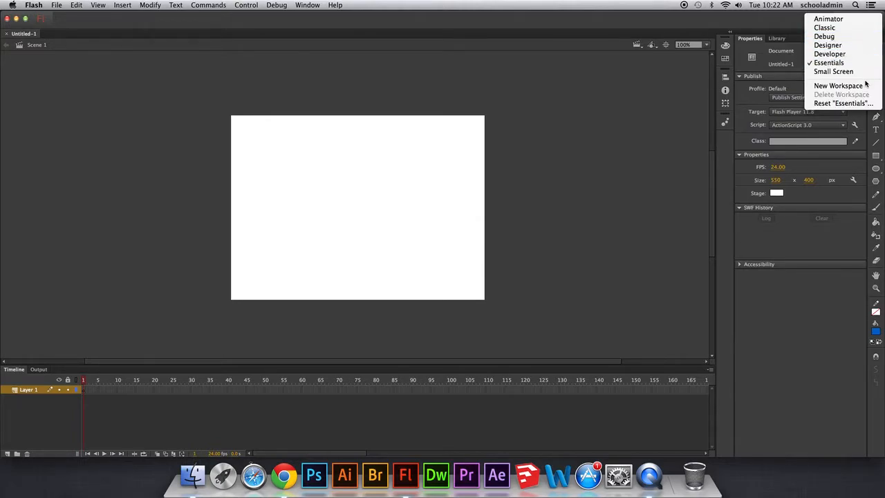
{"action": "left_click", "coordinate": [865, 103]}
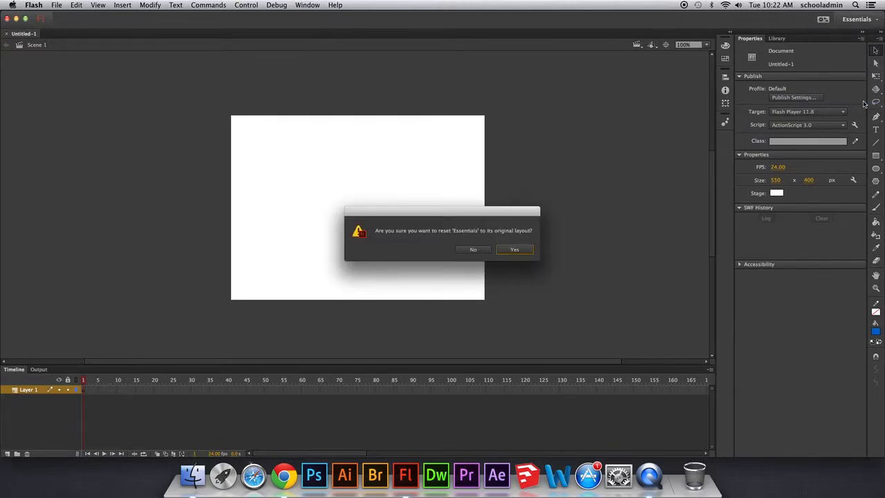
{"action": "left_click", "coordinate": [516, 250]}
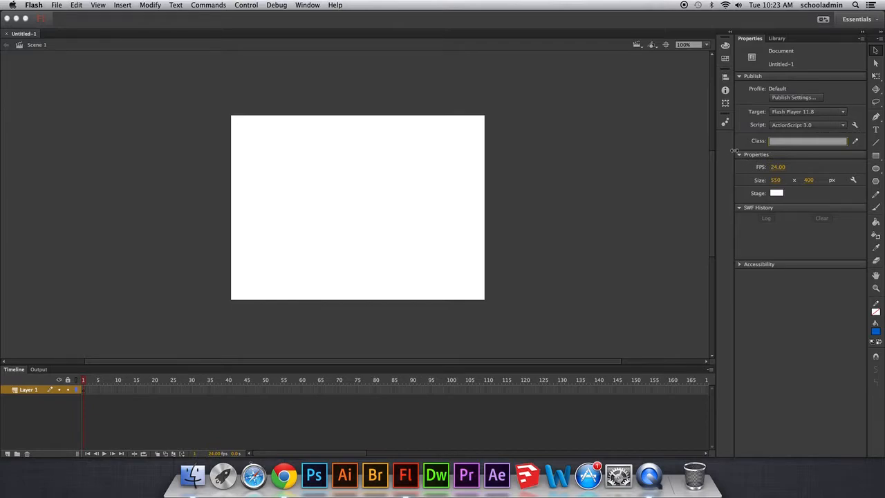
{"action": "left_click", "coordinate": [855, 19]}
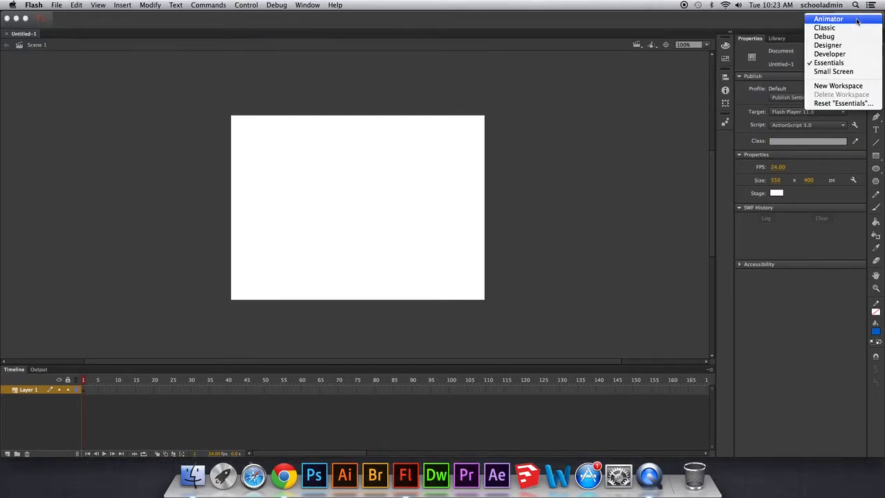
{"action": "left_click", "coordinate": [856, 104]}
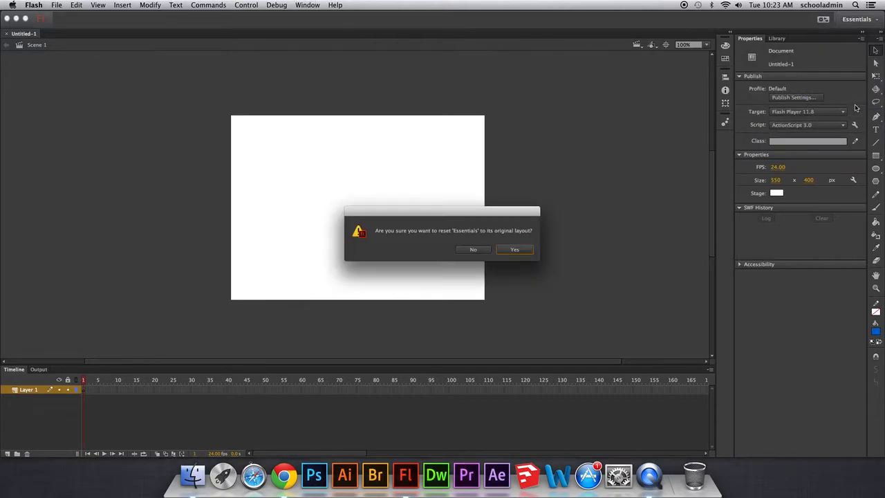
{"action": "left_click", "coordinate": [515, 250]}
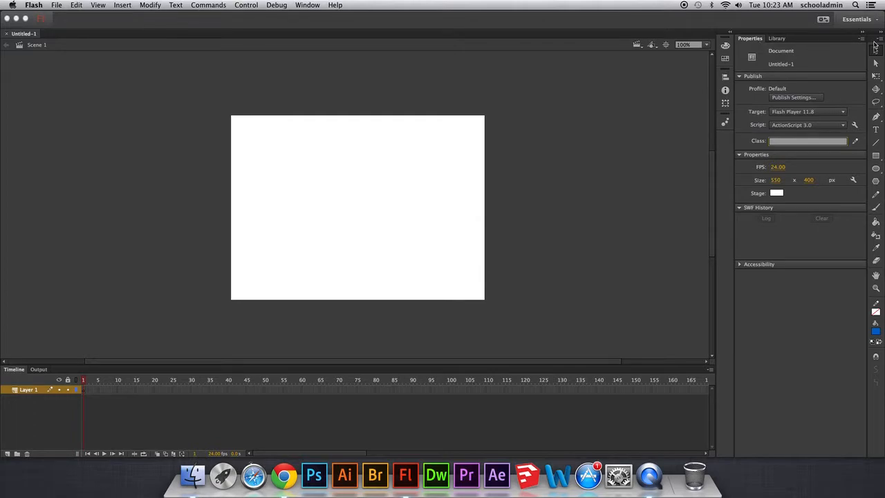
Dock the Tools panel to the left of the stage and narrow it to two columns.
{"action": "left_click_drag", "start_coordinate": [875, 41], "coordinate": [5, 60]}
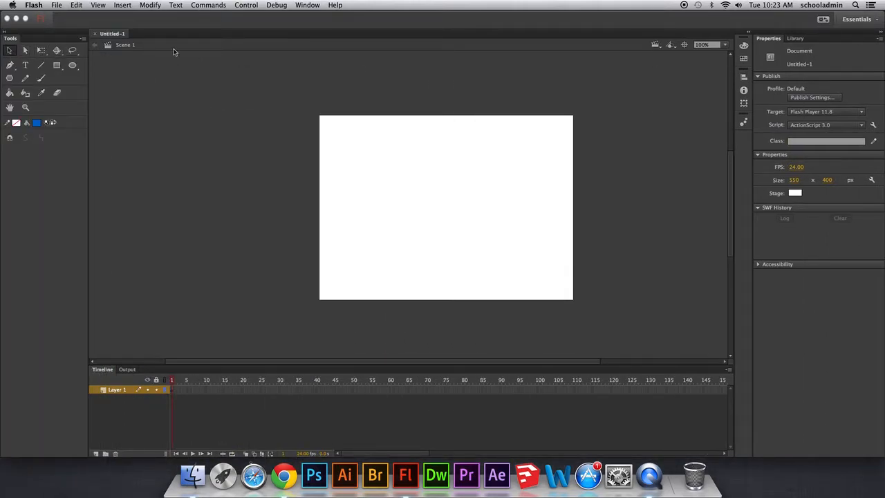
{"action": "left_click_drag", "start_coordinate": [89, 69], "coordinate": [38, 70]}
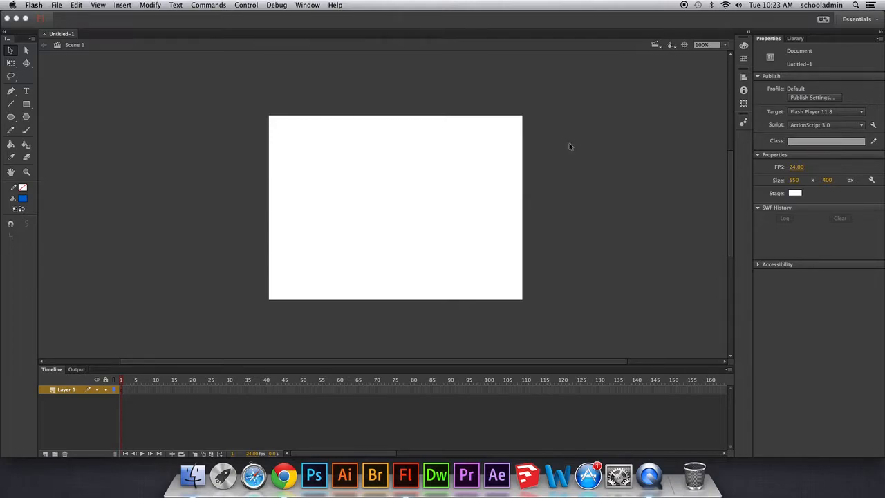
Switch to Chrome and bring the Picasso picture into the Flash document, onto the pasteboard beside the stage.
{"action": "key", "text": "super+Tab"}
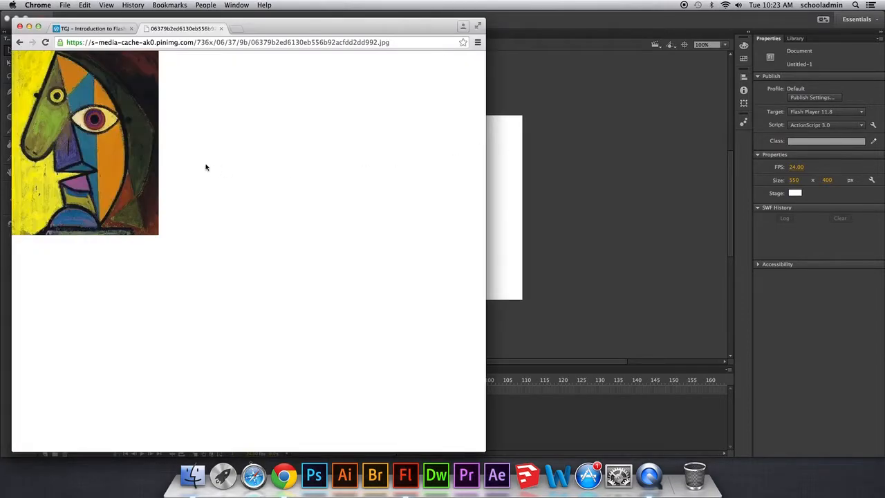
{"action": "left_click_drag", "start_coordinate": [96, 148], "coordinate": [636, 213]}
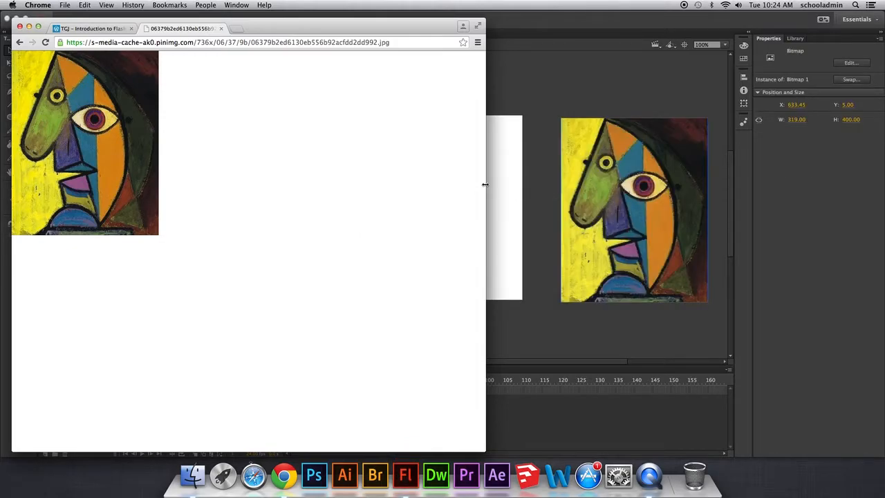
{"action": "key", "text": "super+Tab"}
{"action": "key", "text": "super+Tab"}
{"action": "key", "text": "super+Tab"}
{"action": "key", "text": "super+Tab"}
{"action": "key", "text": "super+Tab"}
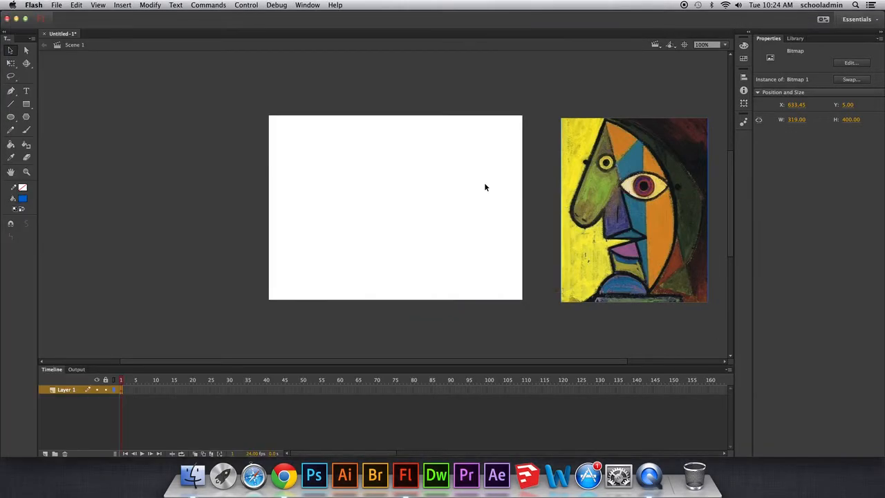
{"action": "key", "text": "super+Tab"}
{"action": "key", "text": "super+Tab"}
{"action": "key", "text": "super+Tab"}
{"action": "key", "text": "super+Tab"}
{"action": "key", "text": "super+Tab"}
{"action": "key", "text": "super+Tab"}
{"action": "key", "text": "super+Tab"}
{"action": "key", "text": "super+Tab"}
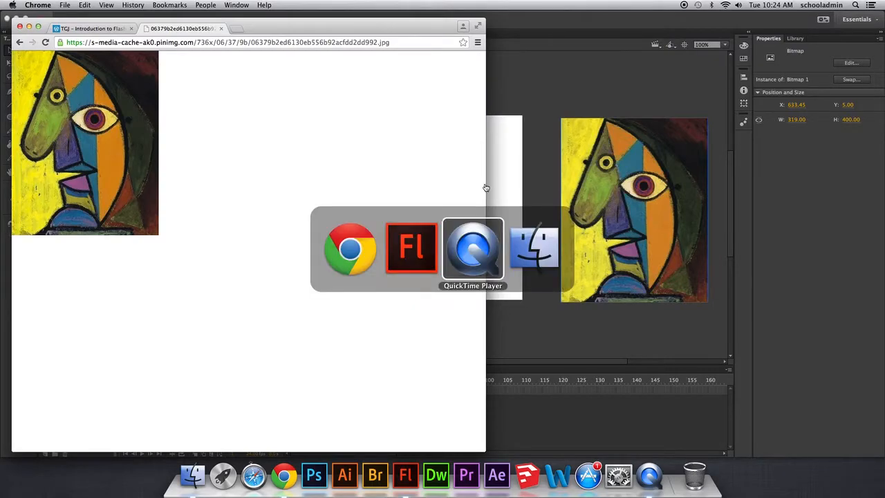
{"action": "key", "text": "super+Tab"}
{"action": "key", "text": "super+Tab"}
{"action": "key", "text": "super+Tab"}
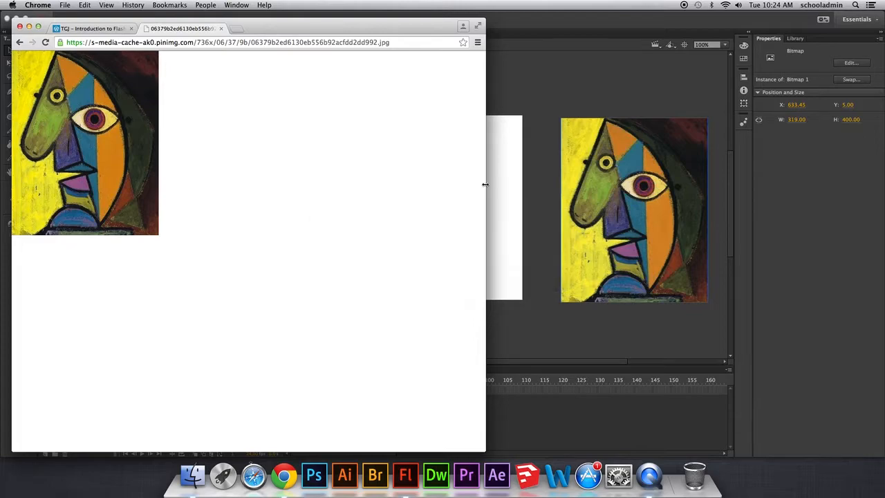
Switch to Flash and move the Picasso bitmap closer to the stage, to about X 583 and Y 0.
{"action": "key", "text": "super+Tab"}
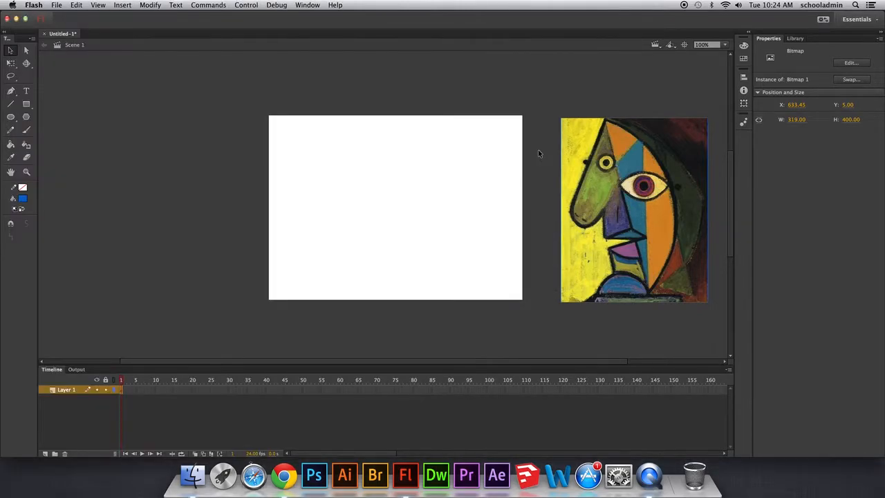
{"action": "left_click_drag", "start_coordinate": [569, 149], "coordinate": [551, 147]}
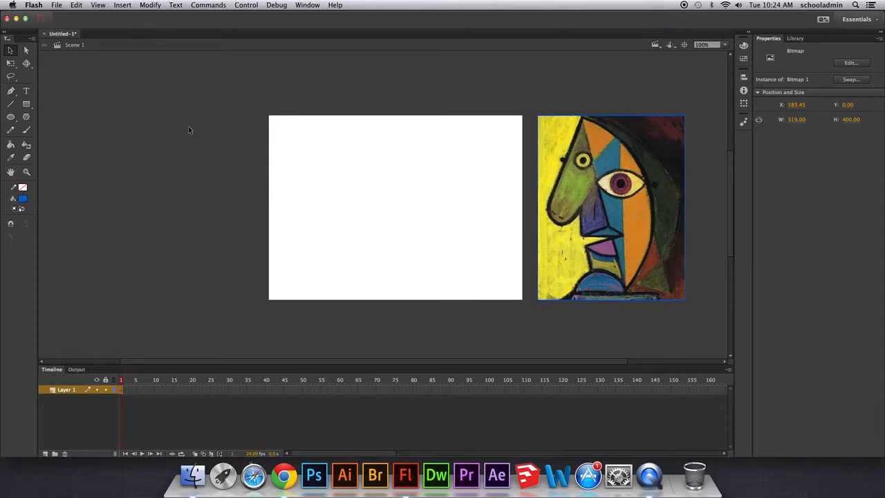
Draw two slanted black lines on the stage with the Line tool at stroke 1.00, one solid and one dashed.
{"action": "left_click", "coordinate": [11, 105]}
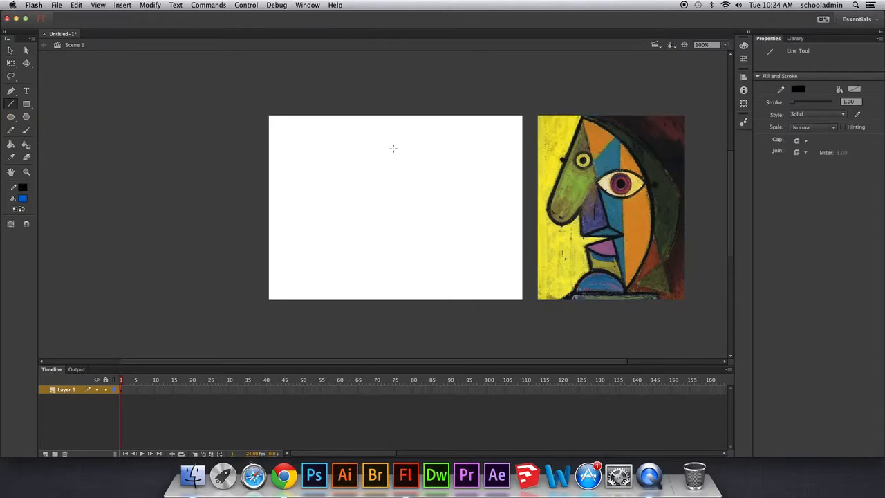
{"action": "left_click_drag", "start_coordinate": [407, 128], "coordinate": [349, 249]}
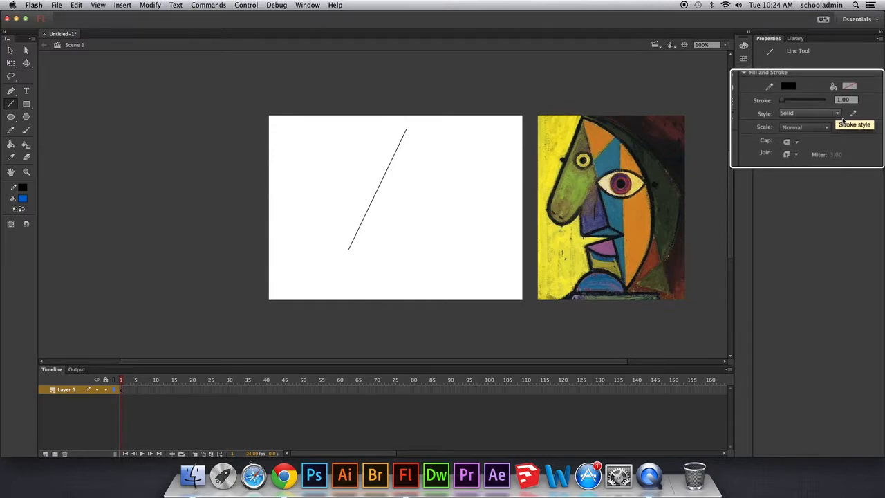
{"action": "left_click", "coordinate": [818, 114]}
{"action": "left_click", "coordinate": [812, 128]}
{"action": "left_click_drag", "start_coordinate": [457, 136], "coordinate": [389, 264]}
Draw two slanted lines in the Ragged style, one at stroke 1.00 and one at stroke 5.
{"action": "left_click", "coordinate": [829, 114]}
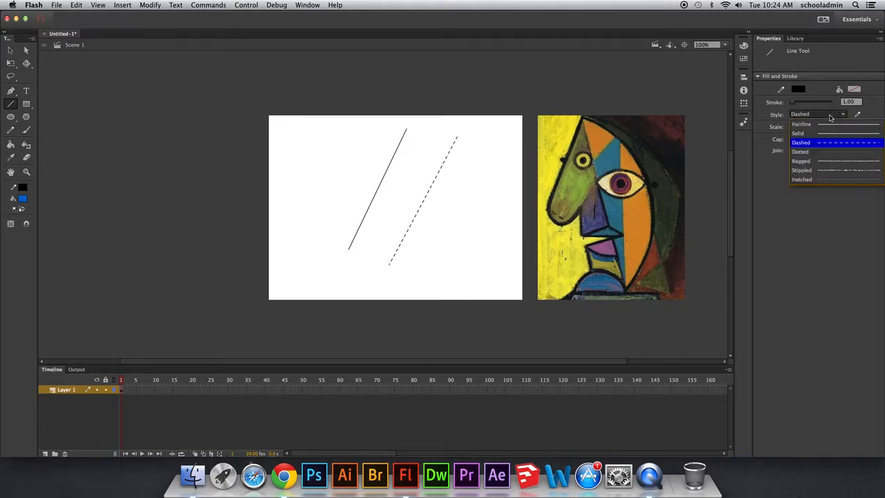
{"action": "left_click", "coordinate": [840, 164]}
{"action": "left_click_drag", "start_coordinate": [485, 150], "coordinate": [461, 241]}
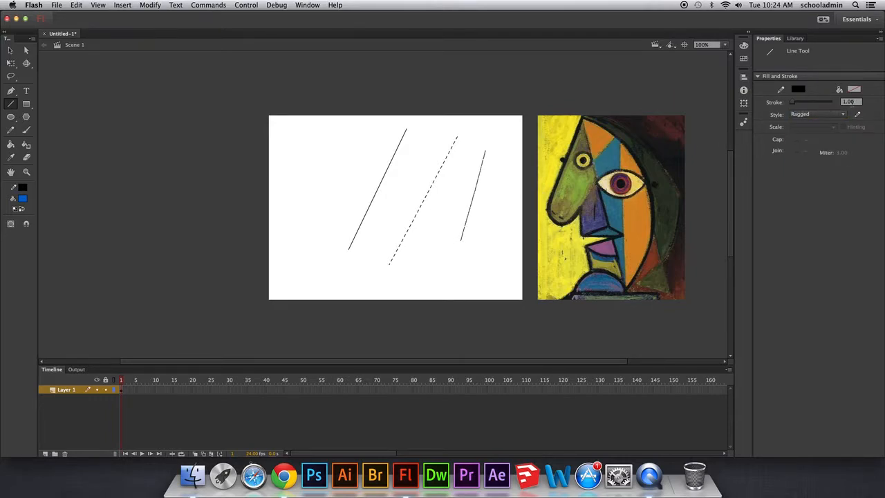
{"action": "left_click", "coordinate": [852, 102]}
{"action": "type", "text": "5"}
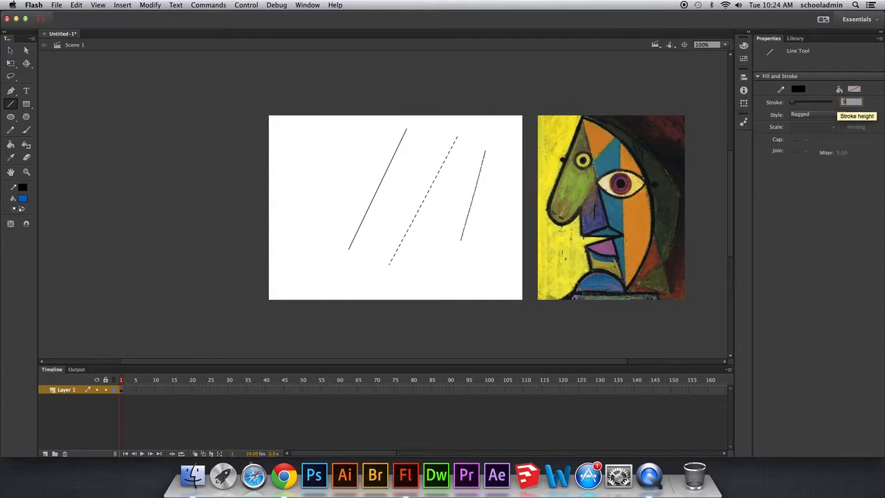
{"action": "key", "text": "Return"}
{"action": "left_click_drag", "start_coordinate": [418, 130], "coordinate": [388, 214]}
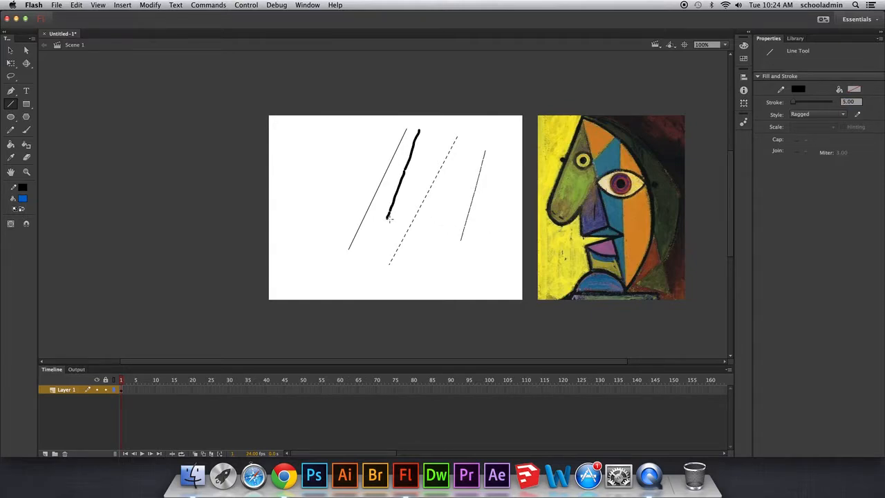
Change the stroke style to Hairline and draw a short slanted line between the dashed and thin ragged lines.
{"action": "left_click", "coordinate": [795, 115]}
{"action": "left_click", "coordinate": [799, 125]}
{"action": "left_click_drag", "start_coordinate": [473, 142], "coordinate": [440, 195]}
Set the stroke style to Solid and its height to 5, and draw a thick slanted line left of the others.
{"action": "left_click", "coordinate": [800, 115]}
{"action": "left_click", "coordinate": [804, 133]}
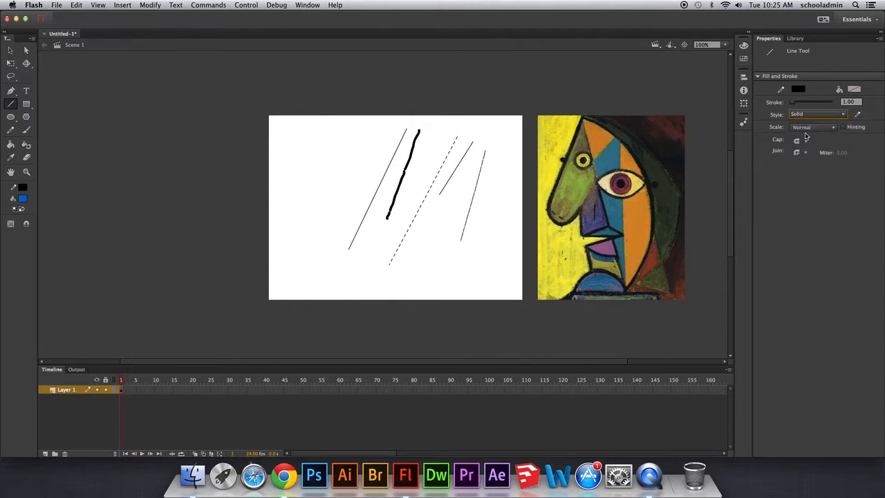
{"action": "left_click_drag", "start_coordinate": [859, 102], "coordinate": [827, 105]}
{"action": "type", "text": "5"}
{"action": "key", "text": "Return"}
{"action": "left_click_drag", "start_coordinate": [356, 129], "coordinate": [320, 229]}
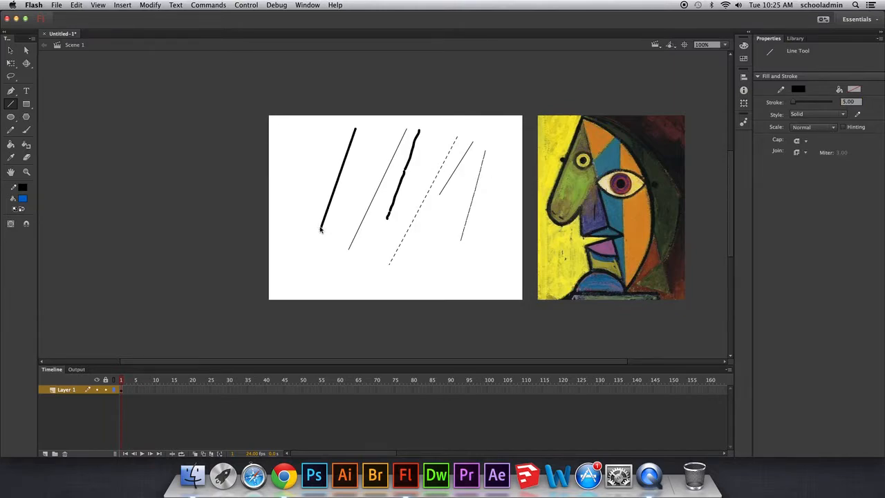
Bend the thick solid, thin solid, dashed and thick ragged lines into curves with the Selection tool.
{"action": "left_click", "coordinate": [10, 52]}
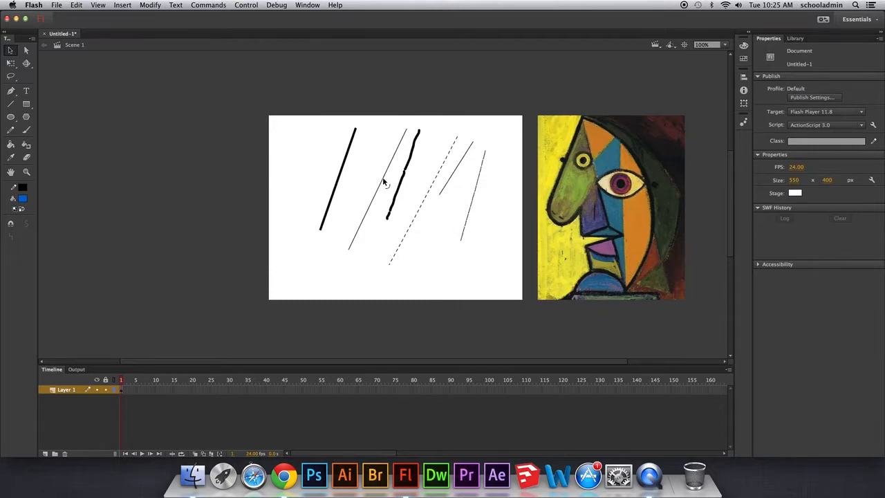
{"action": "left_click_drag", "start_coordinate": [384, 181], "coordinate": [320, 173]}
{"action": "mouse_move", "coordinate": [406, 184]}
{"action": "left_mouse_down"}
{"action": "mouse_move", "coordinate": [419, 178]}
{"action": "mouse_move", "coordinate": [417, 251]}
{"action": "mouse_move", "coordinate": [426, 261]}
{"action": "mouse_move", "coordinate": [415, 188]}
{"action": "mouse_move", "coordinate": [431, 138]}
{"action": "mouse_move", "coordinate": [403, 181]}
{"action": "left_mouse_up"}
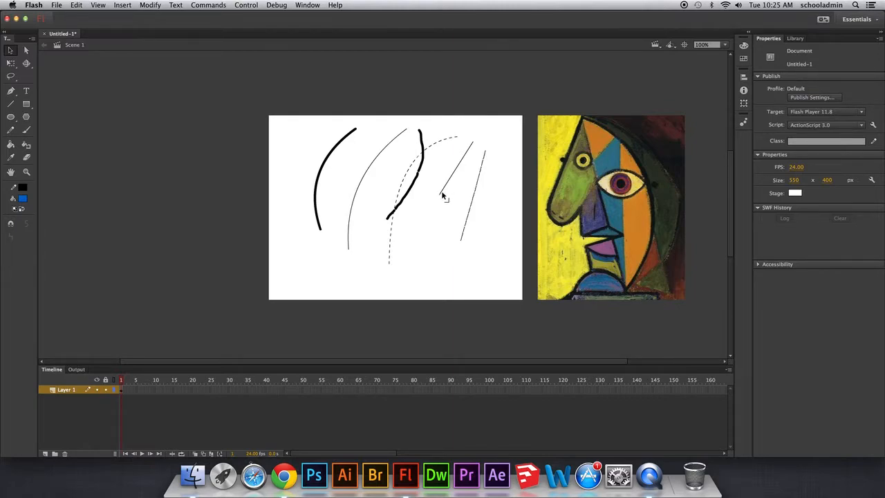
Move the endpoints and crossing point of the hairline and thin ragged line, and reshape segments of the thick ragged curve.
{"action": "left_click_drag", "start_coordinate": [440, 195], "coordinate": [443, 242]}
{"action": "left_click_drag", "start_coordinate": [486, 153], "coordinate": [507, 146]}
{"action": "left_click_drag", "start_coordinate": [462, 241], "coordinate": [430, 217]}
{"action": "left_click_drag", "start_coordinate": [508, 147], "coordinate": [508, 178]}
{"action": "mouse_move", "coordinate": [457, 197]}
{"action": "left_mouse_down"}
{"action": "mouse_move", "coordinate": [480, 176]}
{"action": "mouse_move", "coordinate": [498, 210]}
{"action": "mouse_move", "coordinate": [444, 179]}
{"action": "mouse_move", "coordinate": [466, 191]}
{"action": "left_mouse_up"}
{"action": "mouse_move", "coordinate": [425, 157]}
{"action": "left_mouse_down"}
{"action": "mouse_move", "coordinate": [399, 183]}
{"action": "mouse_move", "coordinate": [413, 159]}
{"action": "left_mouse_up"}
{"action": "mouse_move", "coordinate": [397, 209]}
{"action": "left_mouse_down"}
{"action": "mouse_move", "coordinate": [417, 213]}
{"action": "mouse_move", "coordinate": [401, 200]}
{"action": "left_mouse_up"}
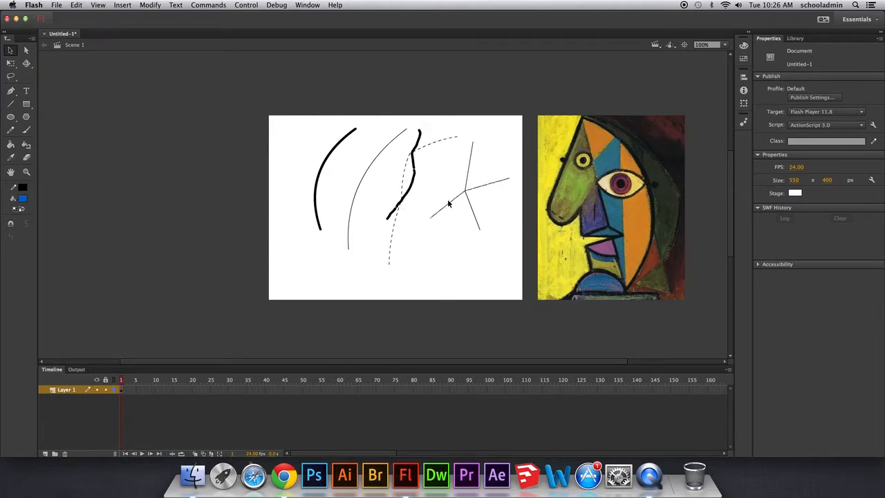
Select all the practice lines on the stage and delete them.
{"action": "left_click", "coordinate": [390, 264]}
{"action": "left_click", "coordinate": [392, 265]}
{"action": "mouse_move", "coordinate": [390, 267]}
{"action": "left_mouse_down"}
{"action": "mouse_move", "coordinate": [459, 198]}
{"action": "mouse_move", "coordinate": [466, 206]}
{"action": "mouse_move", "coordinate": [440, 220]}
{"action": "mouse_move", "coordinate": [437, 210]}
{"action": "mouse_move", "coordinate": [416, 244]}
{"action": "left_mouse_up"}
{"action": "mouse_move", "coordinate": [296, 90]}
{"action": "left_mouse_down"}
{"action": "mouse_move", "coordinate": [310, 122]}
{"action": "mouse_move", "coordinate": [518, 309]}
{"action": "left_mouse_up"}
{"action": "key", "text": "Delete"}
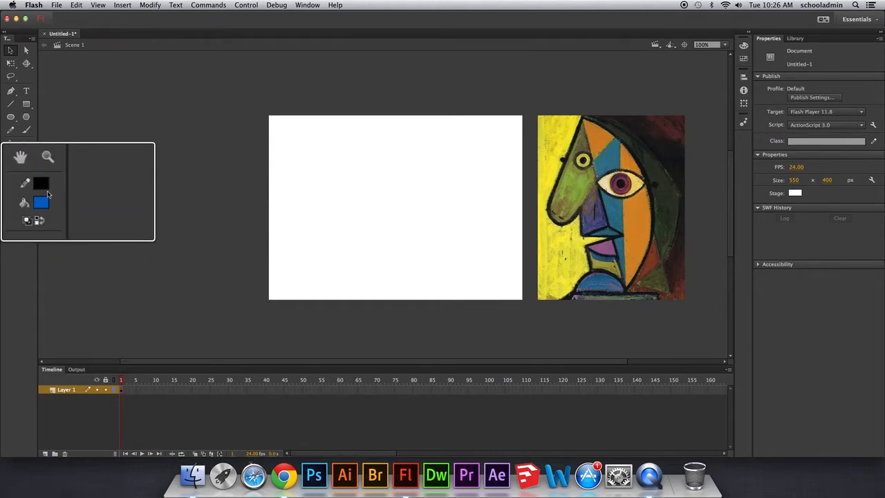
Draw a small blue-filled square with a black outline near the stage's upper-left corner, and delete its fill and outline.
{"action": "left_click", "coordinate": [27, 104]}
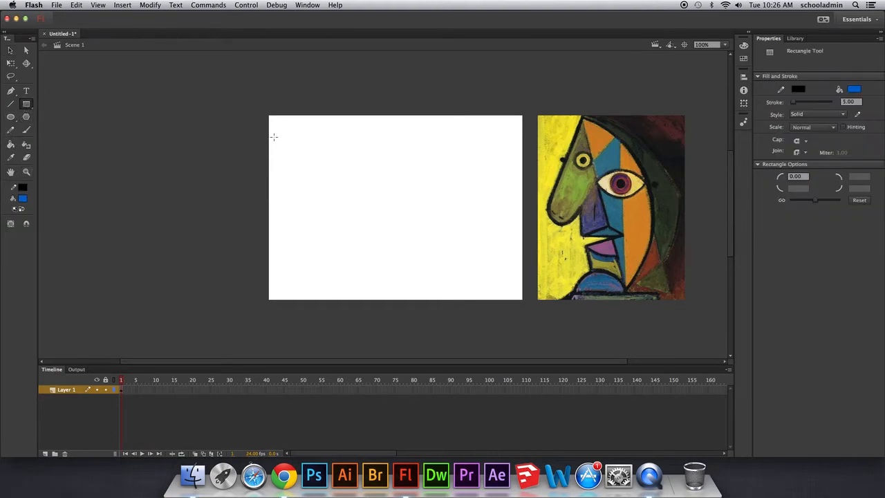
{"action": "left_click_drag", "start_coordinate": [273, 137], "coordinate": [304, 166]}
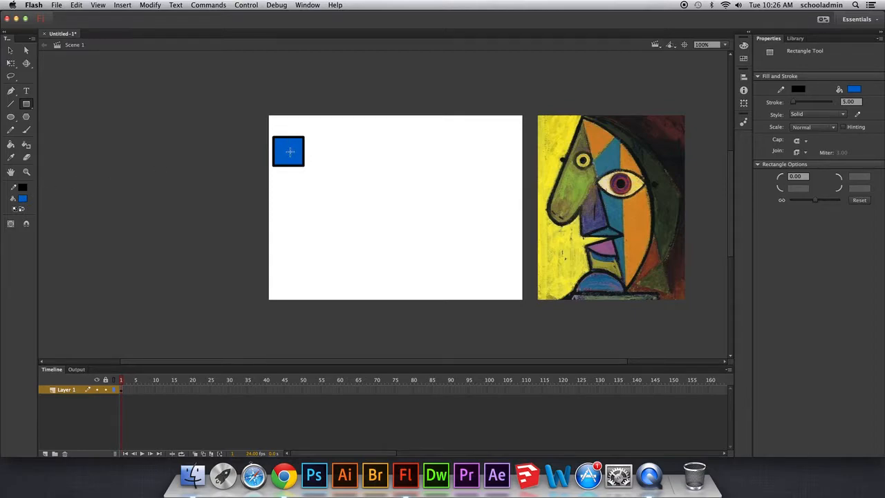
{"action": "left_click", "coordinate": [11, 51]}
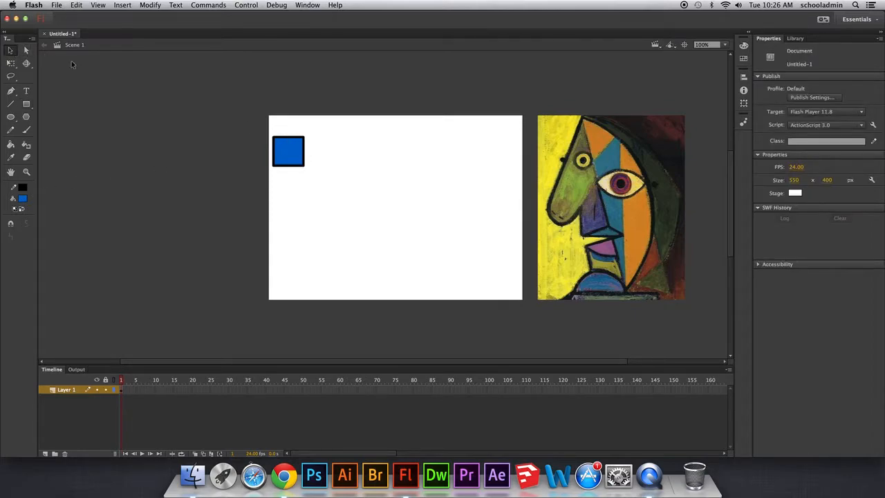
{"action": "left_click", "coordinate": [289, 156]}
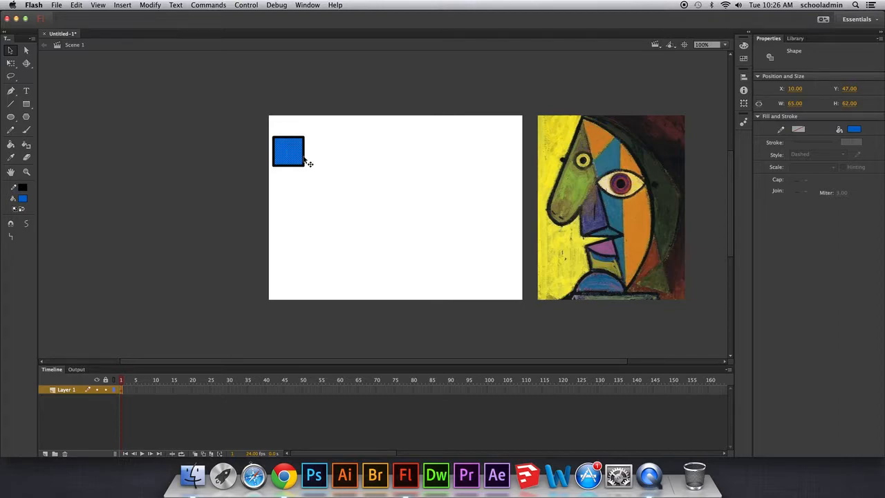
{"action": "left_click", "coordinate": [304, 157]}
{"action": "left_click", "coordinate": [297, 150]}
{"action": "double_click", "coordinate": [296, 149]}
{"action": "key", "text": "Delete"}
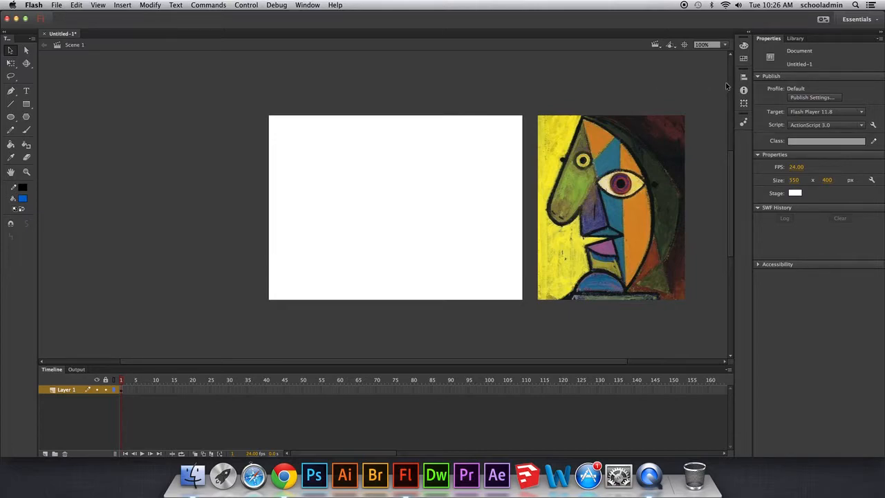
Try a diagonal line with a stroke height of 6 and undo it.
{"action": "left_click", "coordinate": [11, 103]}
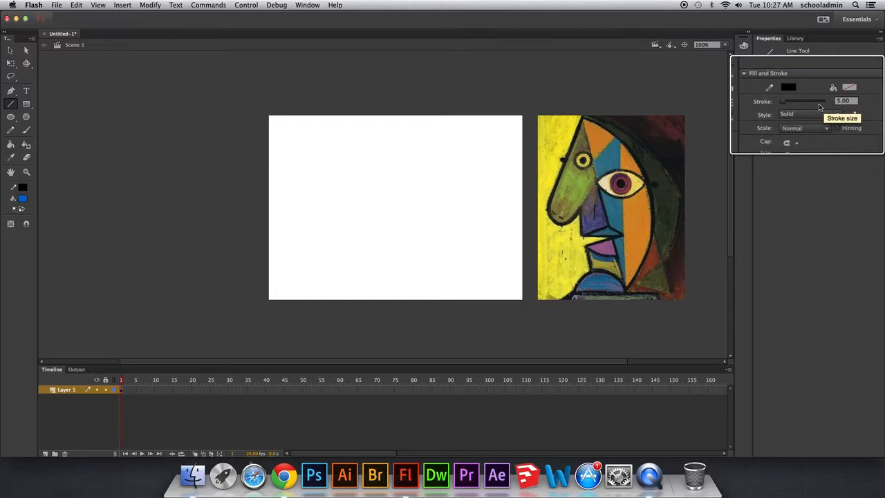
{"action": "left_click", "coordinate": [848, 102]}
{"action": "type", "text": "6"}
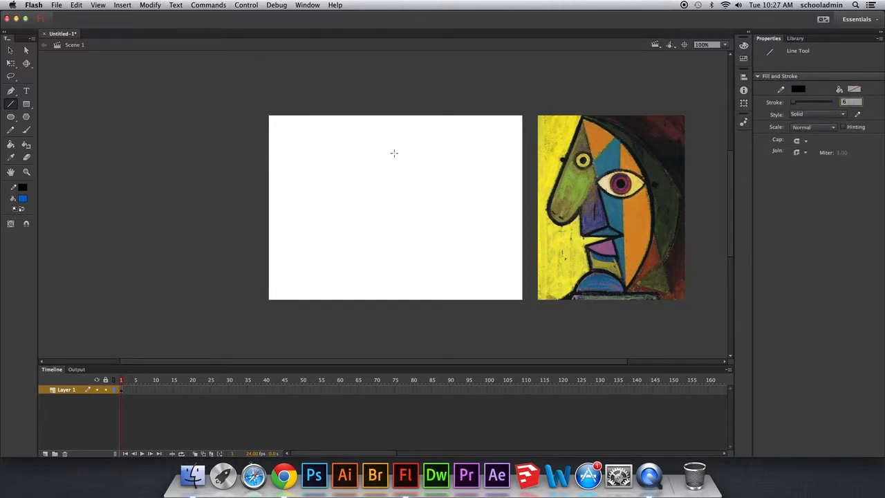
{"action": "left_click_drag", "start_coordinate": [330, 144], "coordinate": [400, 260]}
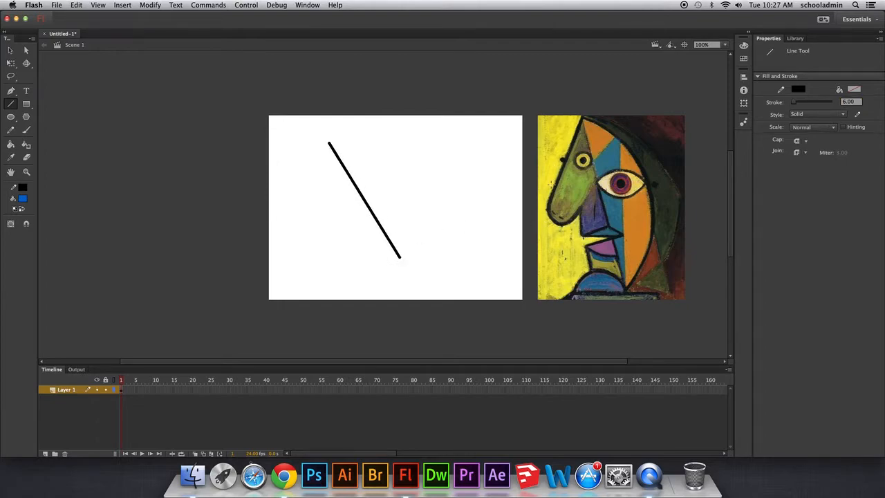
{"action": "key", "text": "super+z"}
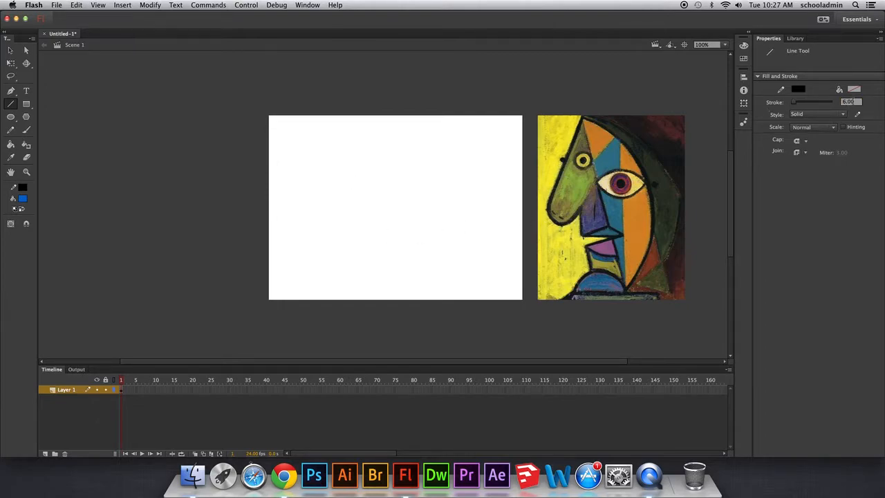
Set the line's stroke height to 7 and draw a steep slanted line from the stage's upper middle almost to its lower edge.
{"action": "left_click_drag", "start_coordinate": [853, 101], "coordinate": [801, 104]}
{"action": "type", "text": "7"}
{"action": "key", "text": "Return"}
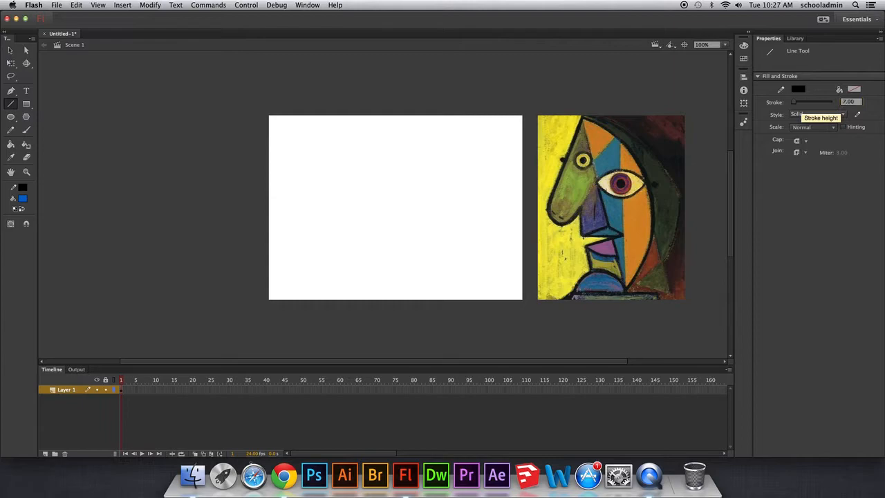
{"action": "mouse_move", "coordinate": [363, 119]}
{"action": "left_mouse_down"}
{"action": "mouse_move", "coordinate": [408, 309]}
{"action": "mouse_move", "coordinate": [402, 289]}
{"action": "left_mouse_up"}
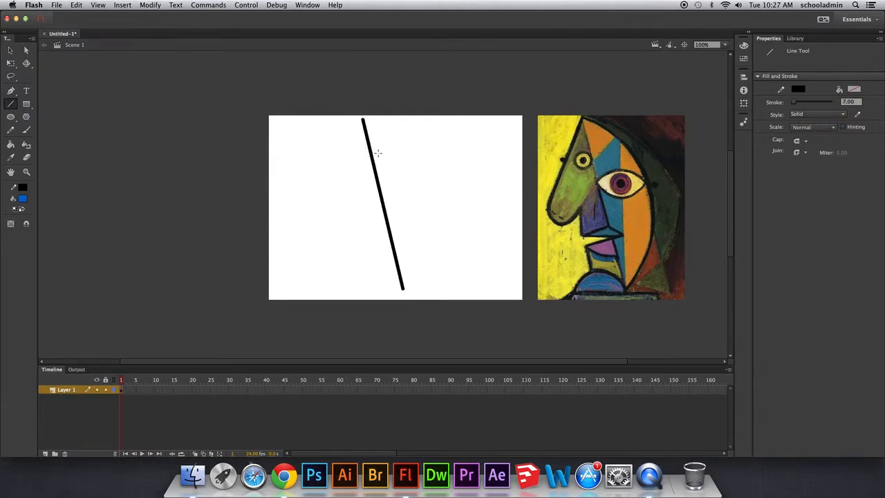
Try bending the slanted line into an arc and adding a second line from its upper end, undoing both.
{"action": "key", "text": "v"}
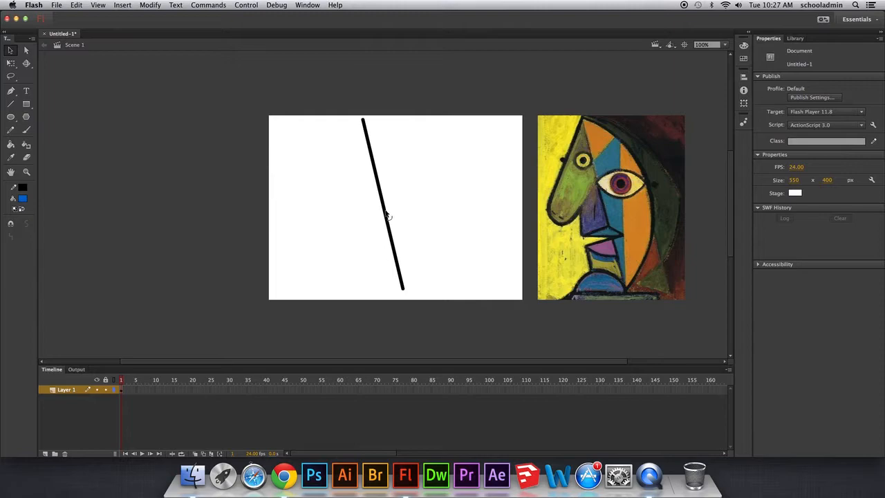
{"action": "left_click_drag", "start_coordinate": [387, 216], "coordinate": [430, 211]}
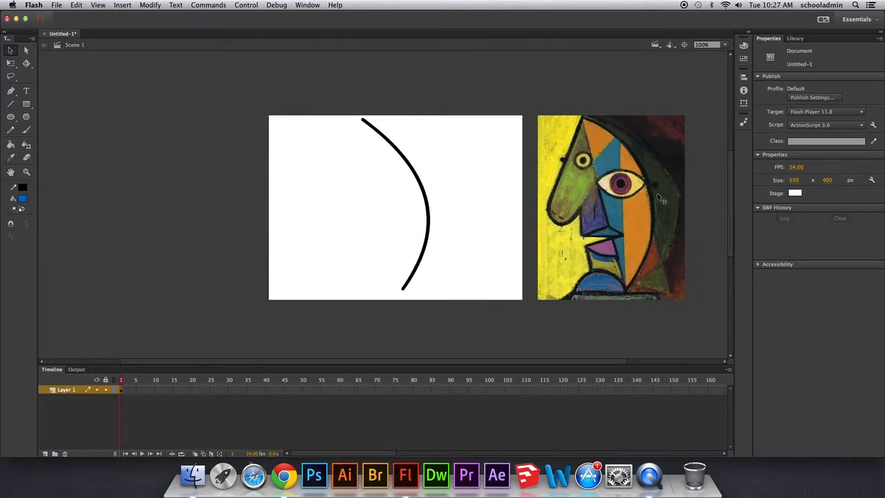
{"action": "key", "text": "super+z"}
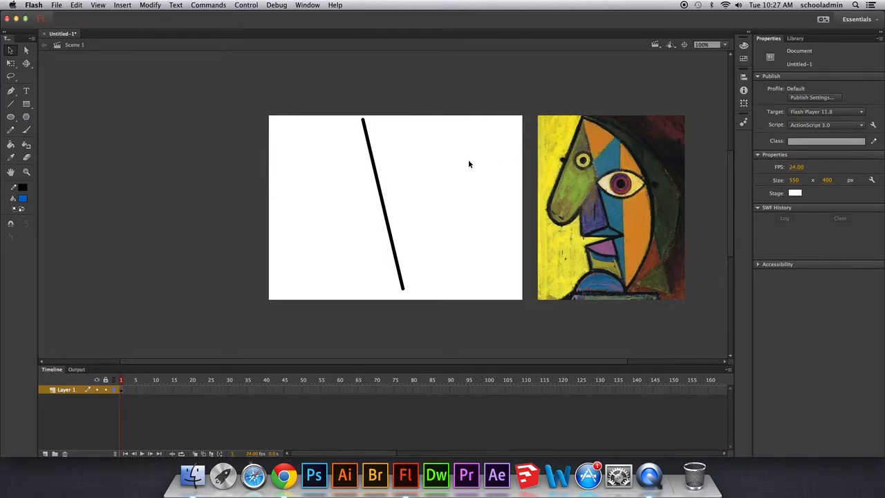
{"action": "left_click", "coordinate": [11, 104]}
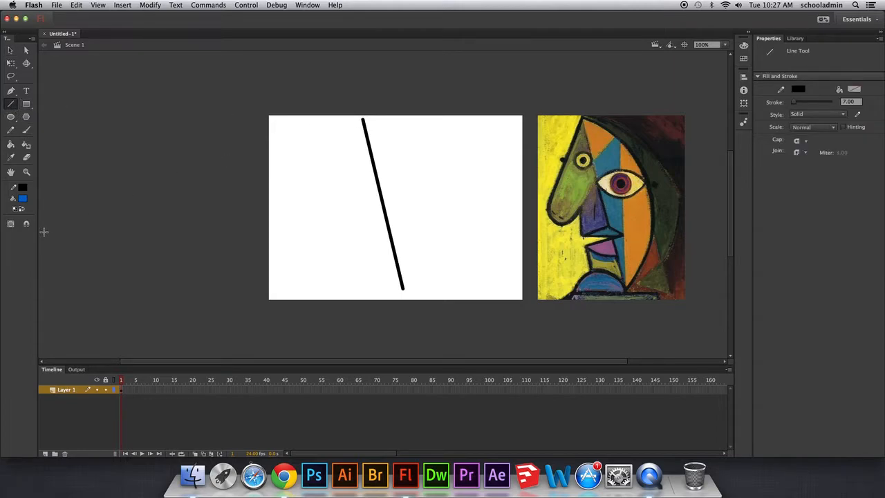
{"action": "left_click_drag", "start_coordinate": [363, 120], "coordinate": [430, 276]}
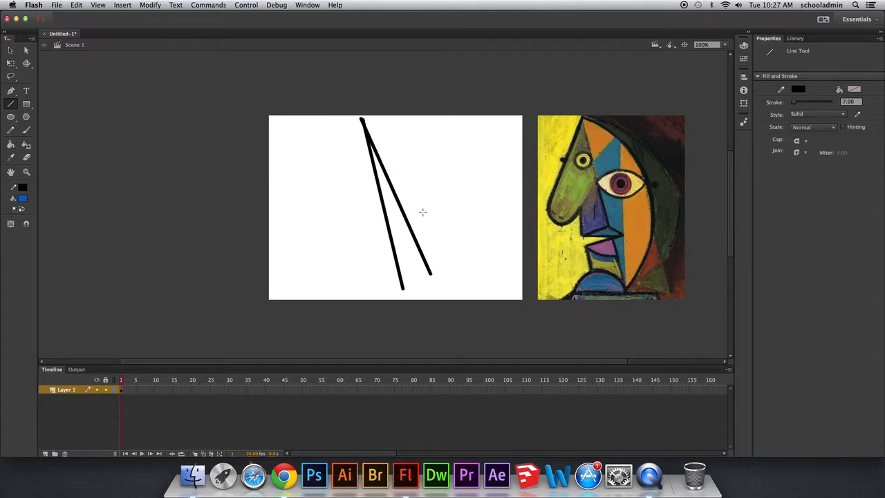
{"action": "key", "text": "super+z"}
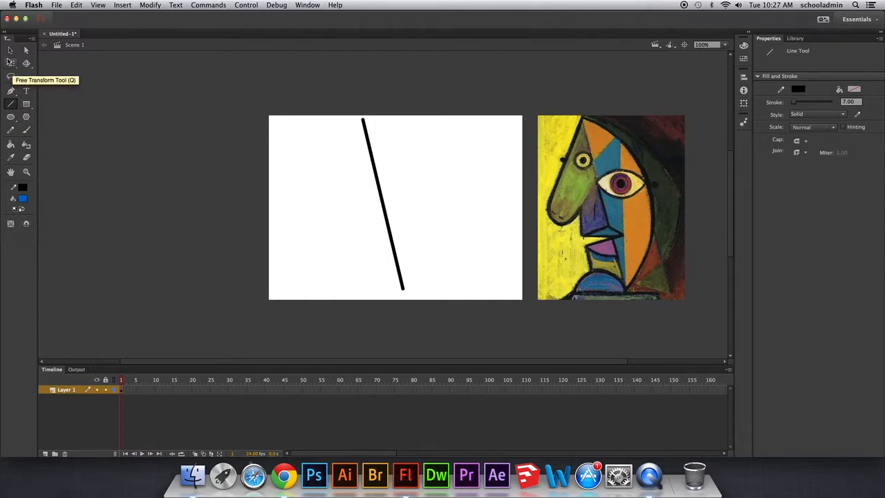
Bend the slanted line outward to the right into an arc for the face's outer edge.
{"action": "left_click", "coordinate": [11, 50]}
{"action": "left_click_drag", "start_coordinate": [387, 218], "coordinate": [433, 210]}
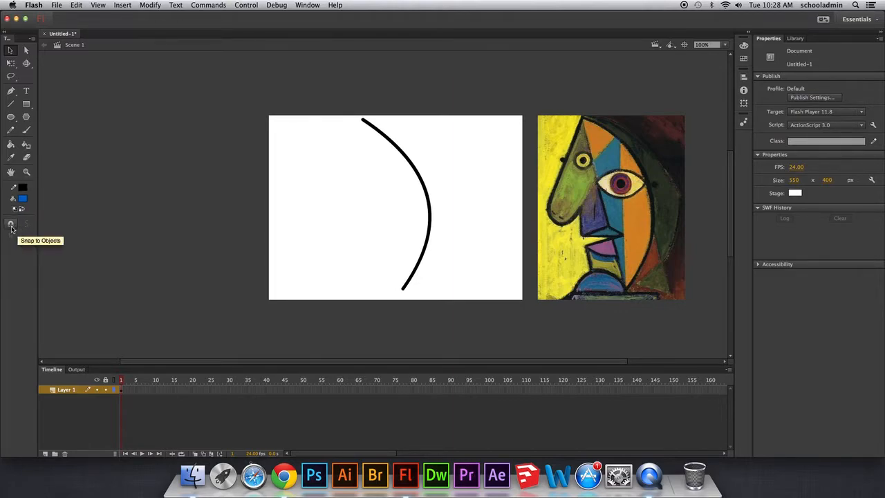
Try a second line from the arc's upper end without snapping, inspect the joint at 2000% and undo the line.
{"action": "left_click", "coordinate": [10, 104]}
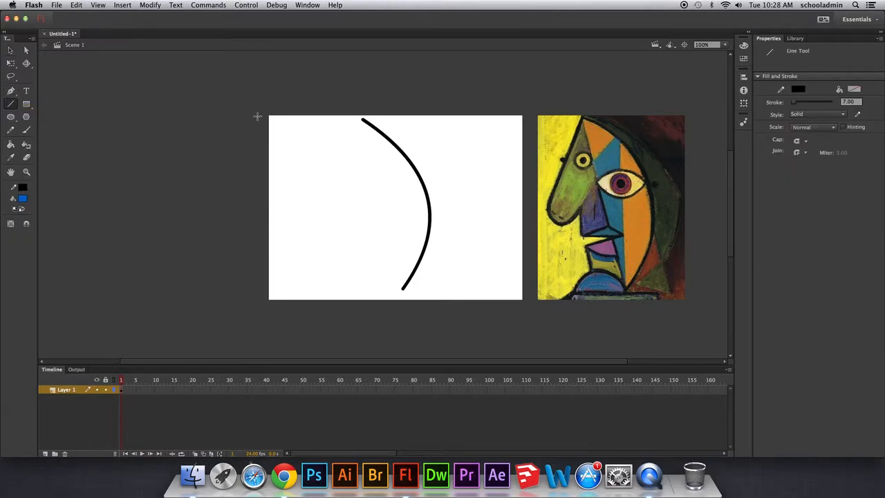
{"action": "left_click_drag", "start_coordinate": [361, 119], "coordinate": [354, 187]}
{"action": "key", "text": "z"}
{"action": "left_click_drag", "start_coordinate": [369, 125], "coordinate": [369, 125]}
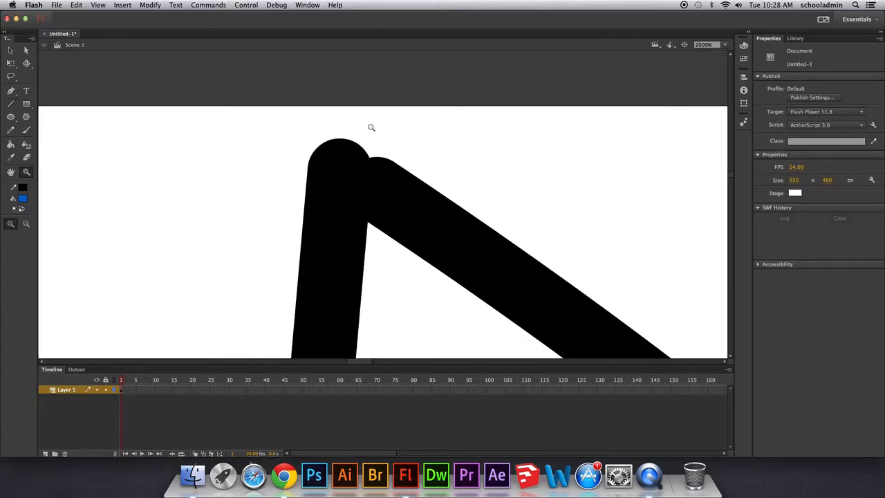
{"action": "key", "text": "super+a"}
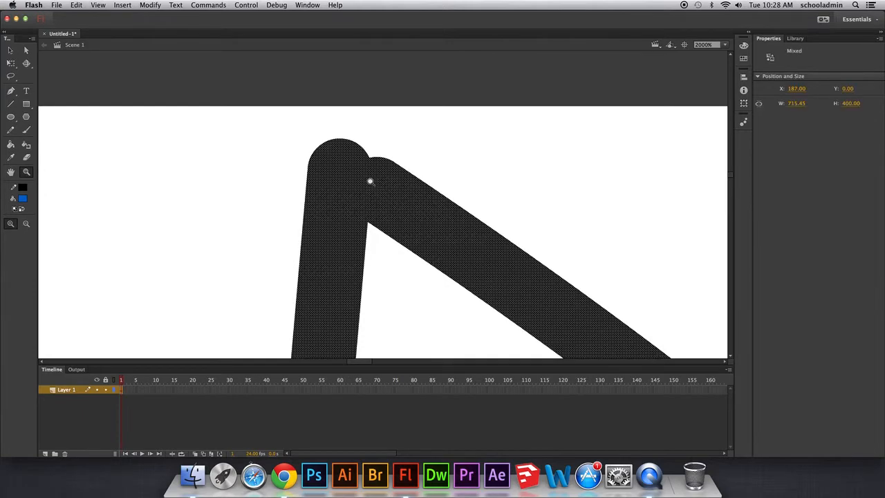
{"action": "key", "text": "Escape"}
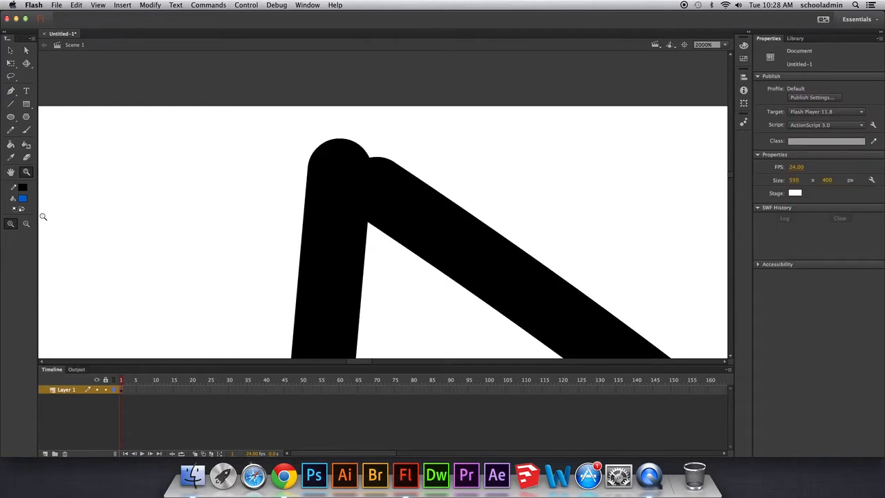
{"action": "key", "text": "super+z"}
{"action": "key", "text": "super+1"}
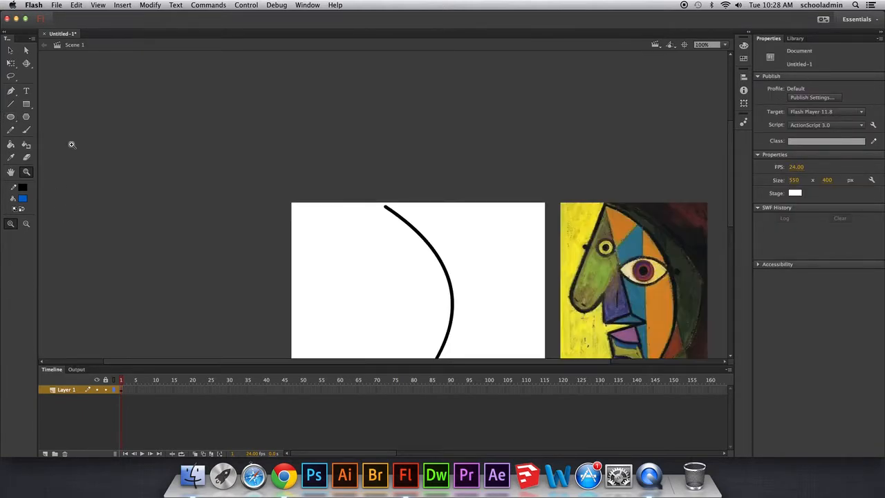
Turn on Snap to Objects and draw a straight line joining the arc's upper and lower ends.
{"action": "left_click_drag", "start_coordinate": [406, 261], "coordinate": [347, 168]}
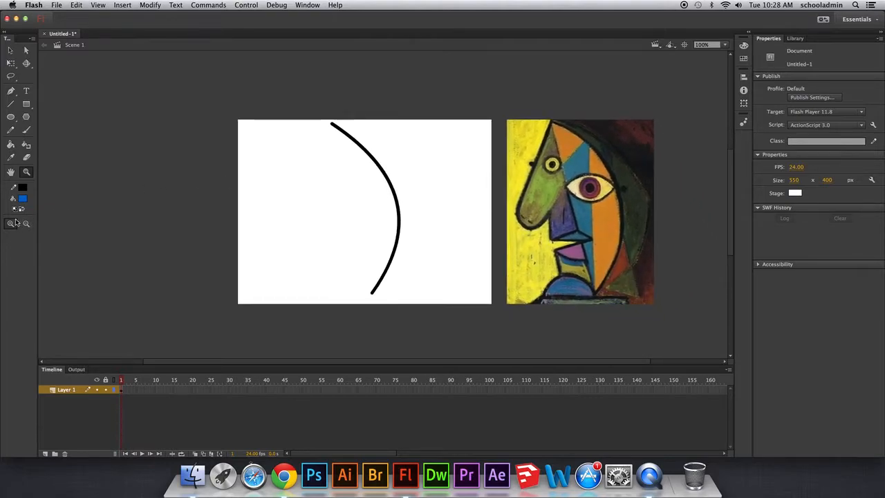
{"action": "left_click", "coordinate": [10, 103]}
{"action": "left_click", "coordinate": [26, 225]}
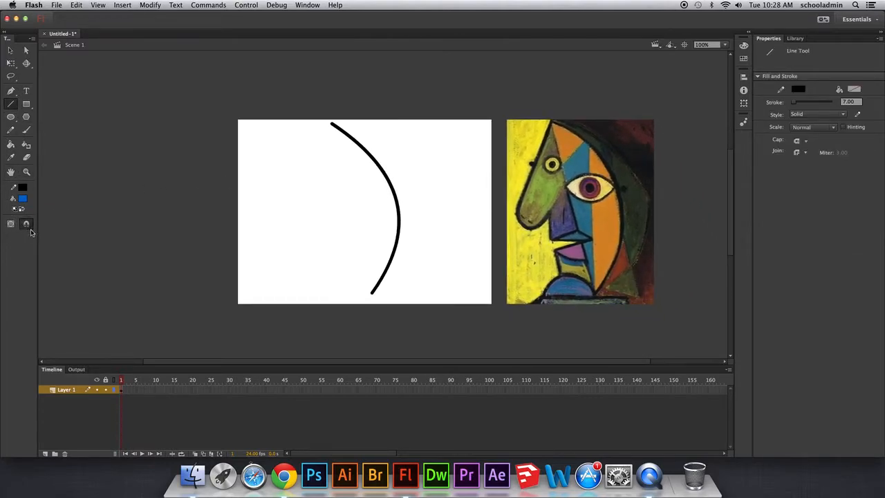
{"action": "left_click_drag", "start_coordinate": [331, 124], "coordinate": [370, 292]}
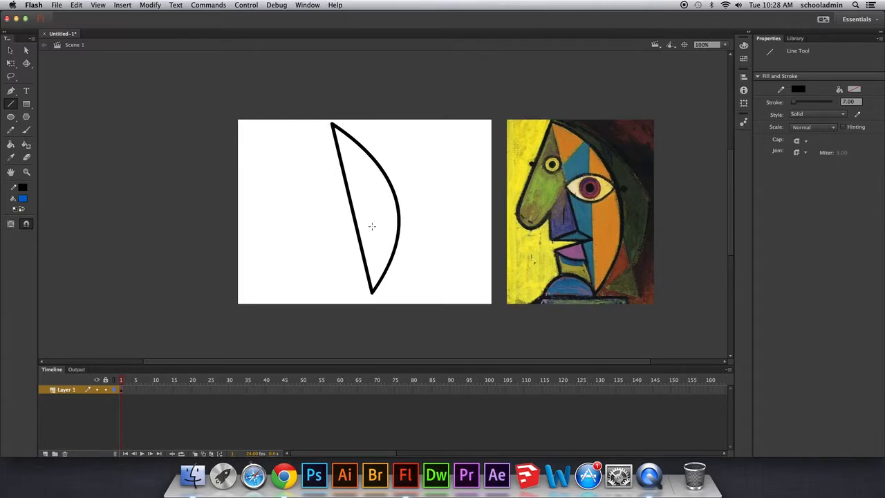
Draw the eye across the face shape from two lines, bending one upward and the other downward.
{"action": "left_click_drag", "start_coordinate": [351, 195], "coordinate": [396, 191]}
{"action": "left_click", "coordinate": [10, 49]}
{"action": "mouse_move", "coordinate": [372, 196]}
{"action": "left_mouse_down"}
{"action": "mouse_move", "coordinate": [371, 179]}
{"action": "mouse_move", "coordinate": [358, 190]}
{"action": "mouse_move", "coordinate": [394, 188]}
{"action": "mouse_move", "coordinate": [371, 199]}
{"action": "mouse_move", "coordinate": [374, 212]}
{"action": "left_mouse_up"}
{"action": "left_click", "coordinate": [10, 104]}
{"action": "left_click", "coordinate": [10, 50]}
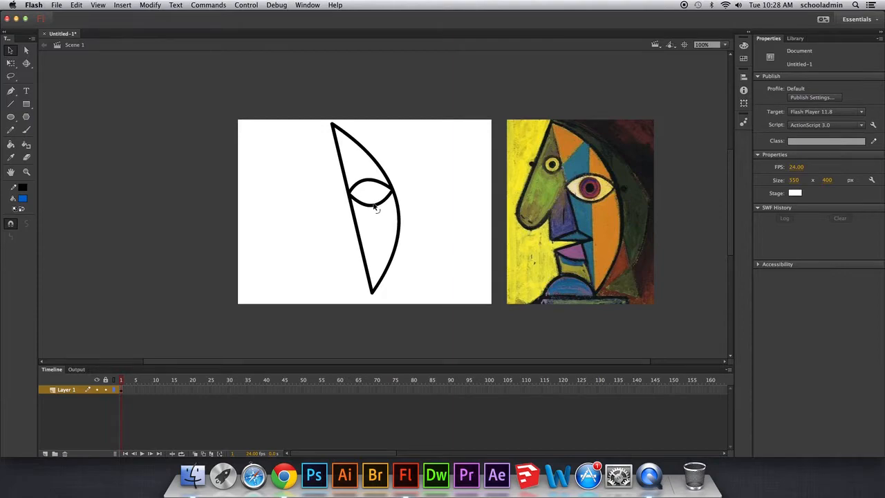
{"action": "left_click", "coordinate": [10, 104]}
{"action": "left_click_drag", "start_coordinate": [331, 125], "coordinate": [297, 196]}
{"action": "left_click_drag", "start_coordinate": [289, 209], "coordinate": [286, 222]}
{"action": "key", "text": "super+z"}
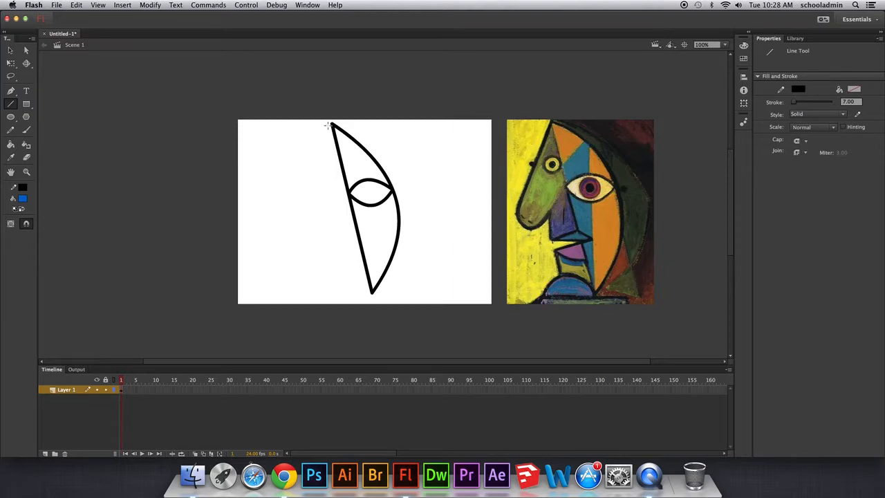
Draw a line down from the face's upper corner and bend it outward into a hooked nose curve.
{"action": "mouse_move", "coordinate": [332, 125]}
{"action": "left_mouse_down"}
{"action": "mouse_move", "coordinate": [316, 227]}
{"action": "mouse_move", "coordinate": [296, 243]}
{"action": "mouse_move", "coordinate": [325, 220]}
{"action": "left_mouse_up"}
{"action": "left_click", "coordinate": [11, 51]}
{"action": "left_click_drag", "start_coordinate": [331, 186], "coordinate": [321, 221]}
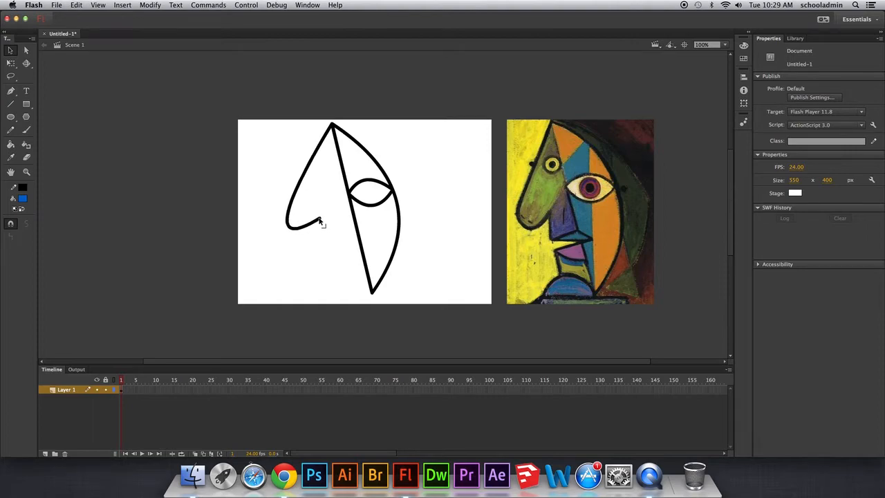
Reshape the nose curve by adjusting its two curve handles with the Subselection tool.
{"action": "key", "text": "a"}
{"action": "left_click", "coordinate": [319, 223]}
{"action": "left_click_drag", "start_coordinate": [273, 249], "coordinate": [291, 253]}
{"action": "left_click_drag", "start_coordinate": [276, 217], "coordinate": [257, 232]}
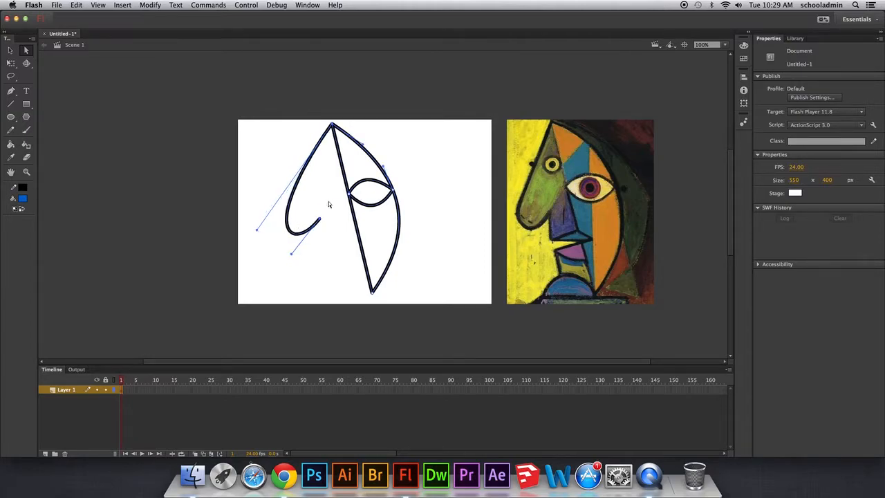
Undo the nose curve and all its reshaping, and return to the Selection tool.
{"action": "key", "text": "super+z"}
{"action": "key", "text": "super+z"}
{"action": "key", "text": "super+z"}
{"action": "key", "text": "super+z"}
{"action": "key", "text": "super+z"}
{"action": "key", "text": "super+z"}
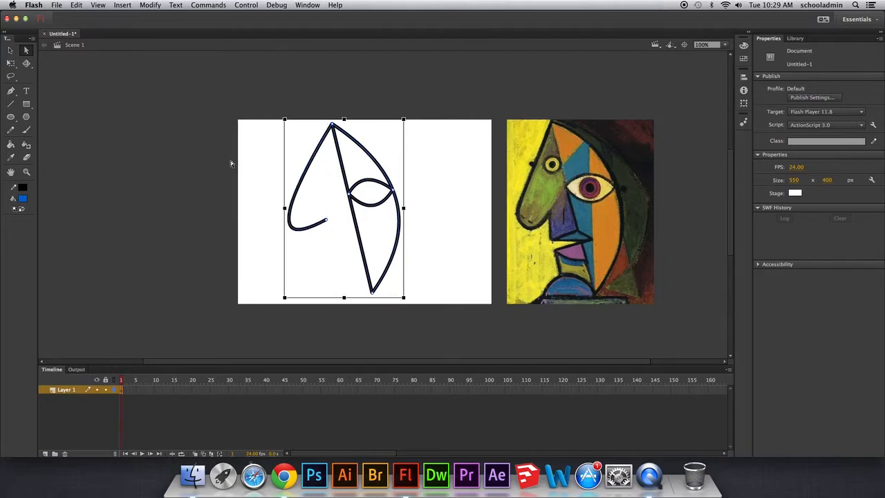
{"action": "key", "text": "super+z"}
{"action": "key", "text": "super+z"}
{"action": "key", "text": "super+z"}
{"action": "key", "text": "super+z"}
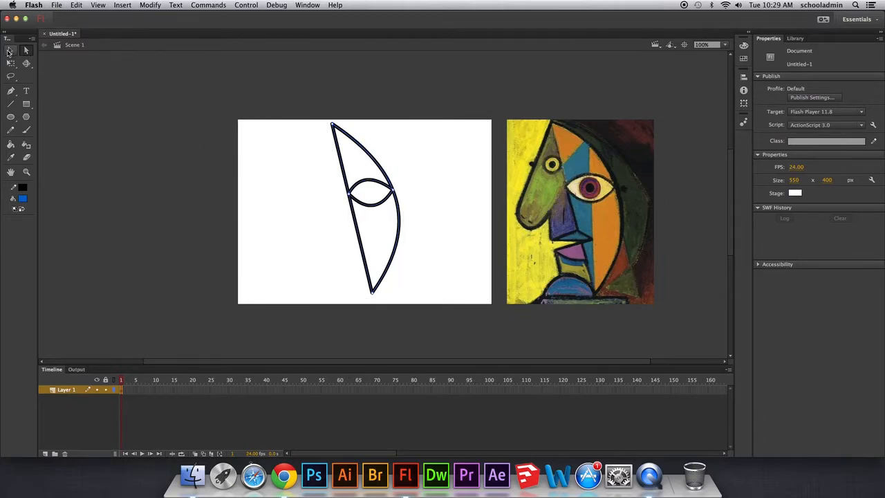
{"action": "left_click", "coordinate": [9, 50]}
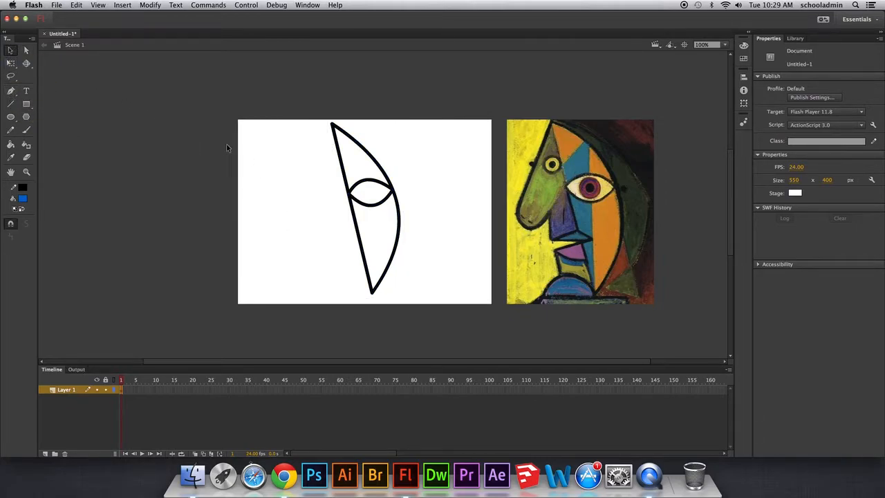
Draw the nose from three connected lines starting at the face's upper corner and bend them into a rounded, hooked tip.
{"action": "left_click", "coordinate": [11, 104]}
{"action": "mouse_move", "coordinate": [333, 124]}
{"action": "left_mouse_down"}
{"action": "mouse_move", "coordinate": [290, 213]}
{"action": "mouse_move", "coordinate": [318, 227]}
{"action": "mouse_move", "coordinate": [326, 217]}
{"action": "left_mouse_up"}
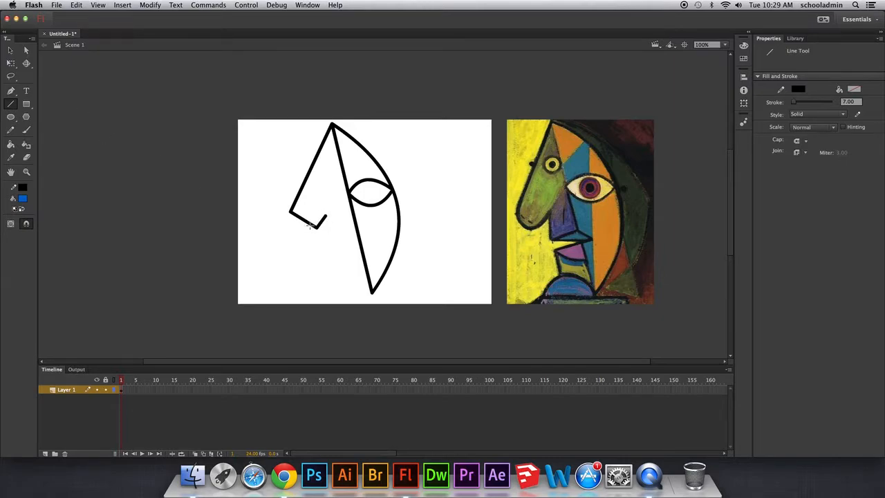
{"action": "key", "text": "v"}
{"action": "mouse_move", "coordinate": [299, 227]}
{"action": "left_mouse_down"}
{"action": "mouse_move", "coordinate": [291, 239]}
{"action": "mouse_move", "coordinate": [285, 224]}
{"action": "mouse_move", "coordinate": [312, 244]}
{"action": "left_mouse_up"}
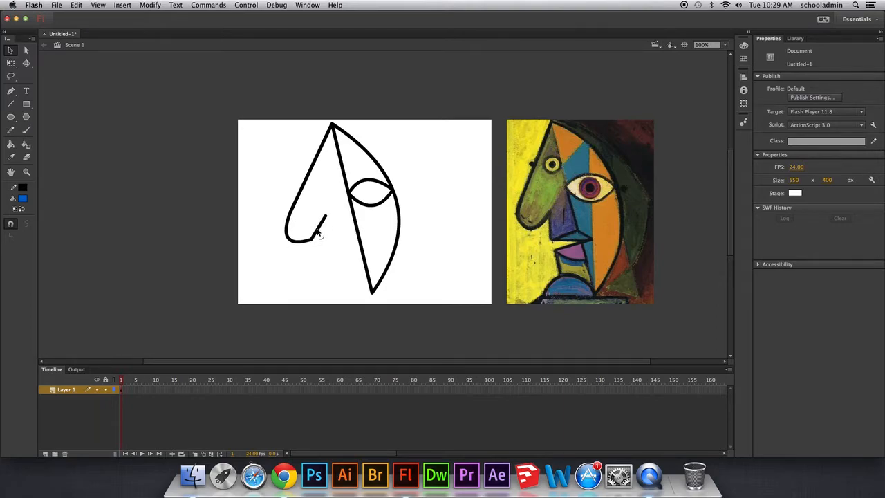
{"action": "mouse_move", "coordinate": [307, 244]}
{"action": "left_mouse_down"}
{"action": "mouse_move", "coordinate": [327, 220]}
{"action": "mouse_move", "coordinate": [293, 238]}
{"action": "mouse_move", "coordinate": [323, 238]}
{"action": "left_mouse_up"}
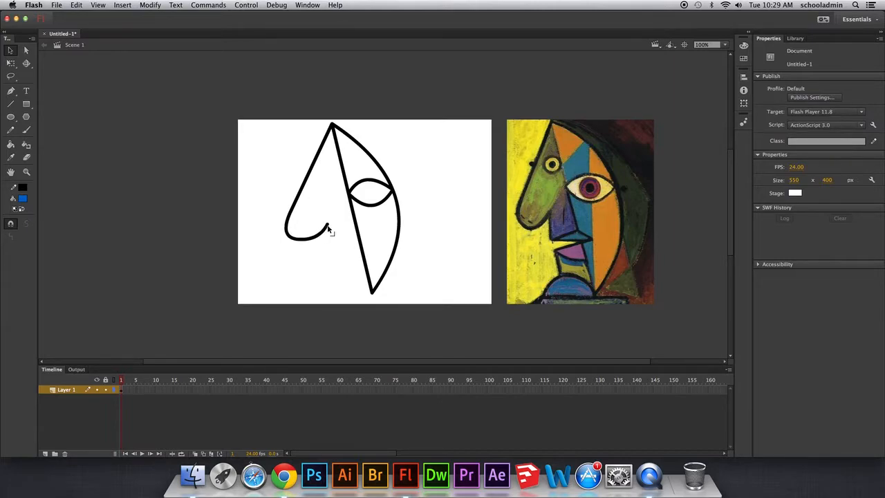
{"action": "left_click_drag", "start_coordinate": [307, 244], "coordinate": [309, 246]}
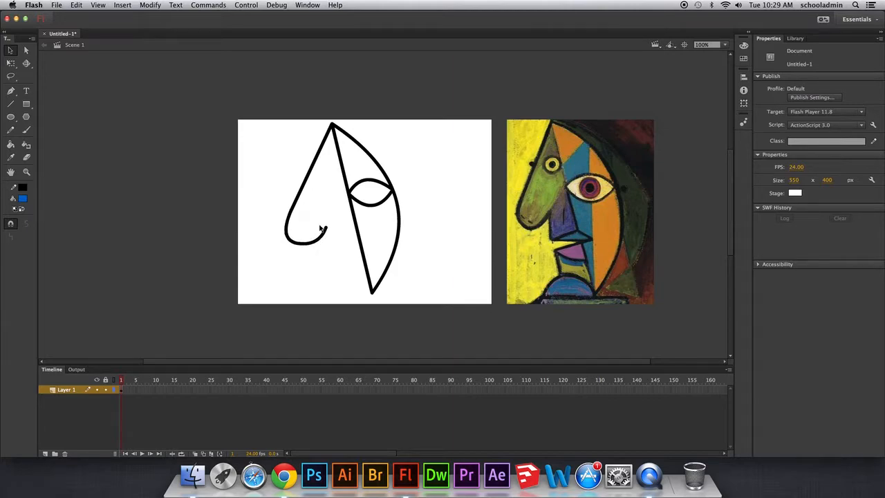
Draw a short line down from the nose's end and a flat triangular upper lip crossing the face's straight edge.
{"action": "left_click", "coordinate": [10, 104]}
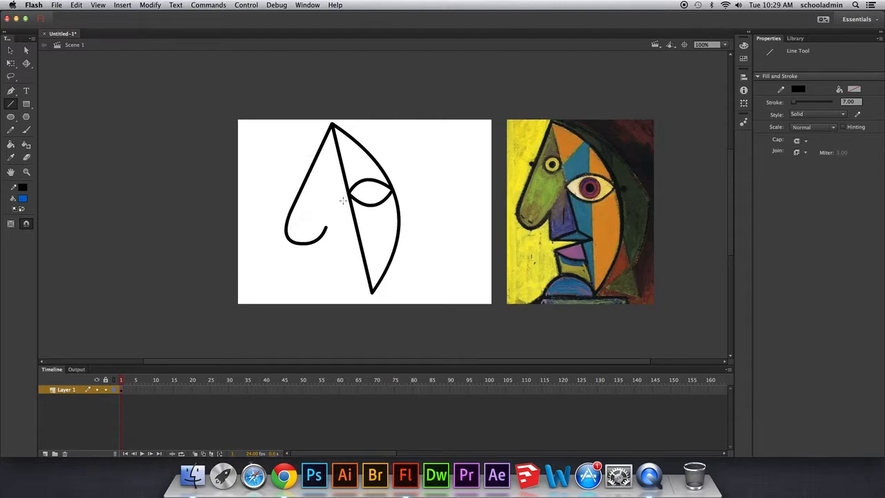
{"action": "mouse_move", "coordinate": [325, 227]}
{"action": "left_mouse_down"}
{"action": "mouse_move", "coordinate": [328, 251]}
{"action": "mouse_move", "coordinate": [359, 237]}
{"action": "left_mouse_up"}
{"action": "mouse_move", "coordinate": [331, 250]}
{"action": "left_mouse_down"}
{"action": "mouse_move", "coordinate": [382, 243]}
{"action": "mouse_move", "coordinate": [359, 236]}
{"action": "left_mouse_up"}
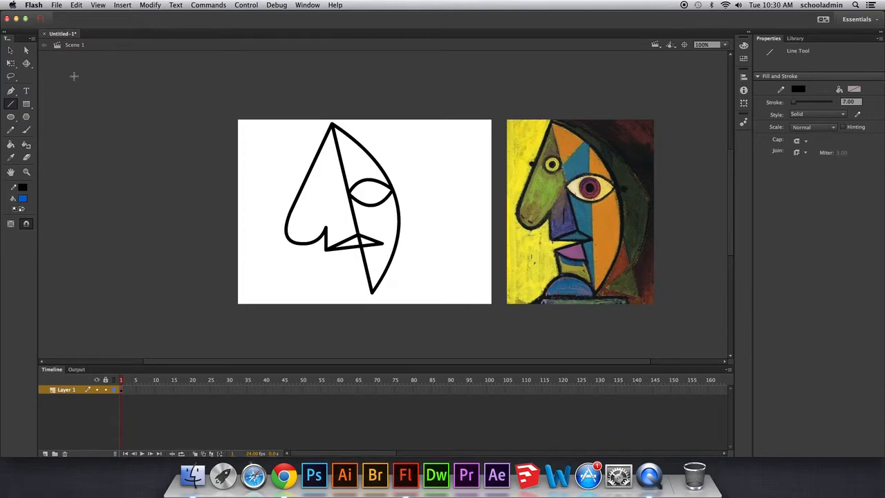
Delete the segment of the face's straight edge that runs through the triangular upper lip.
{"action": "left_click", "coordinate": [10, 50]}
{"action": "left_click", "coordinate": [19, 104]}
{"action": "left_click", "coordinate": [10, 50]}
{"action": "left_click", "coordinate": [365, 251]}
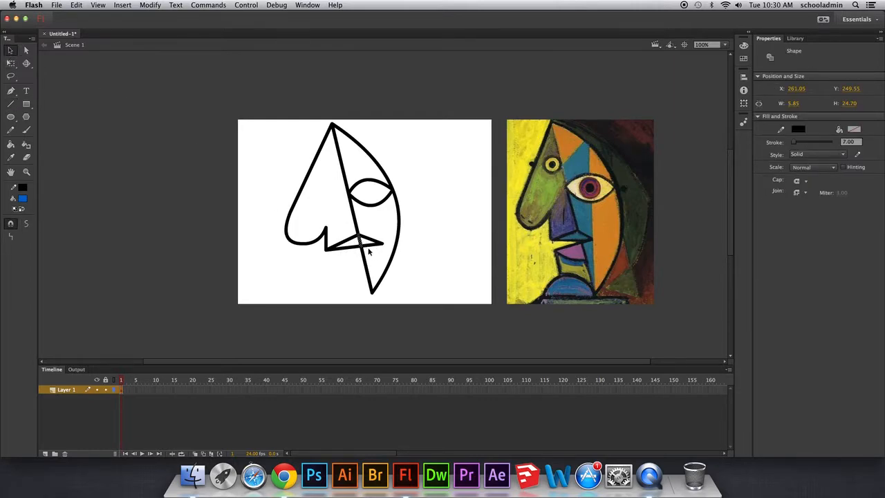
{"action": "left_click", "coordinate": [358, 261]}
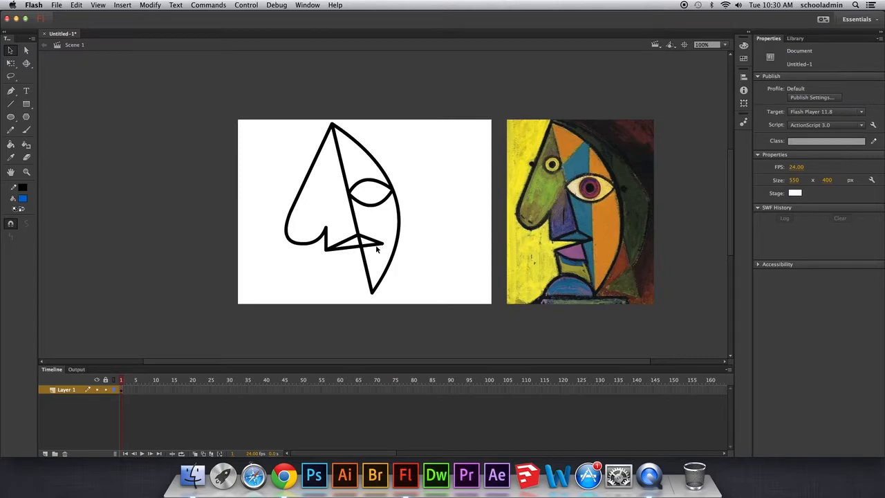
{"action": "left_click", "coordinate": [362, 241]}
{"action": "left_click", "coordinate": [340, 245]}
{"action": "left_click", "coordinate": [346, 249]}
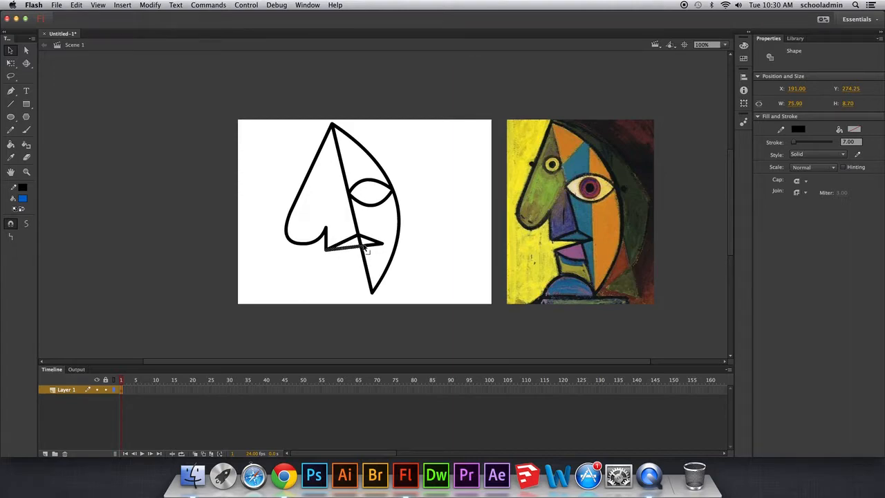
{"action": "left_click", "coordinate": [360, 243]}
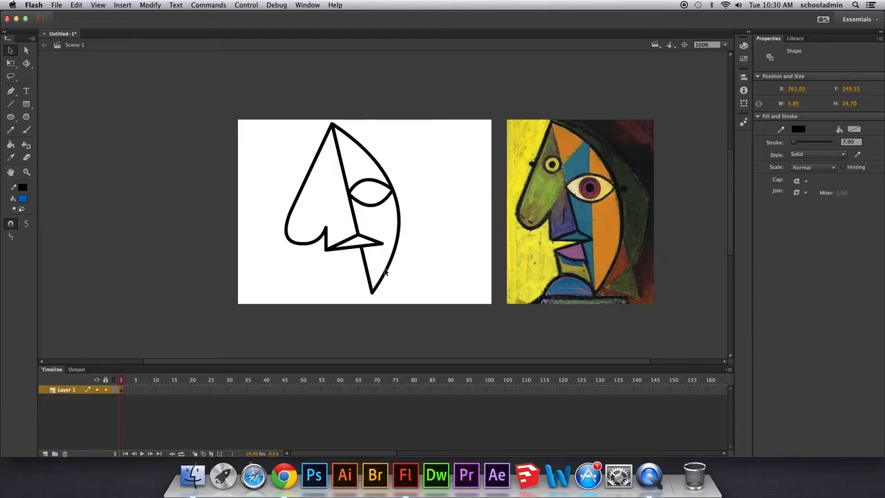
{"action": "left_click", "coordinate": [386, 273]}
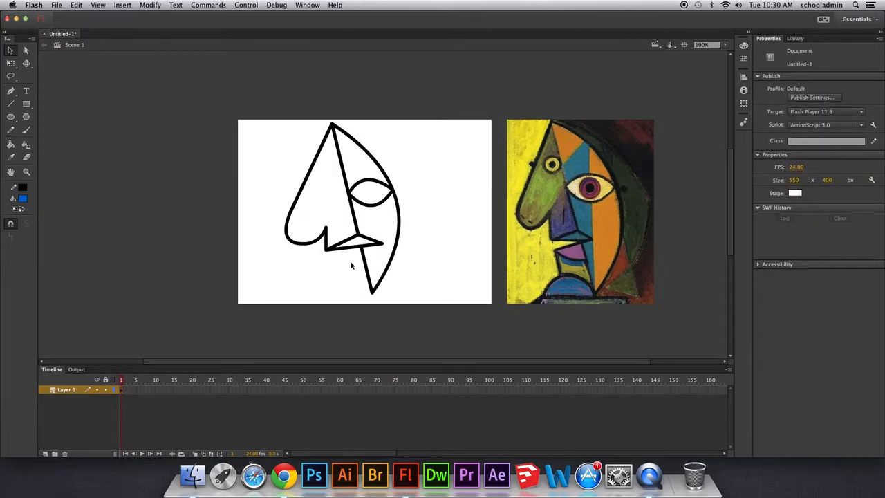
Close the nose with a line to the eye's inner corner and fill it with green sampled from the reference nose.
{"action": "left_click", "coordinate": [13, 104]}
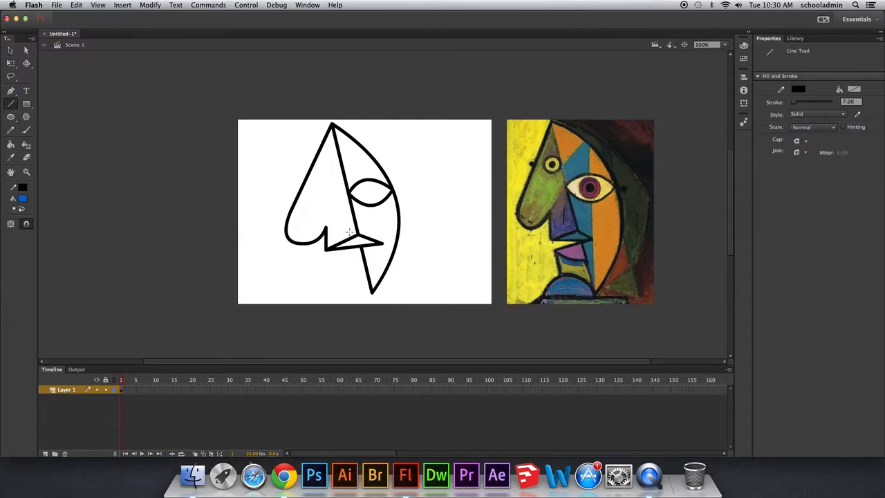
{"action": "left_click_drag", "start_coordinate": [327, 227], "coordinate": [350, 196]}
{"action": "left_click", "coordinate": [23, 200]}
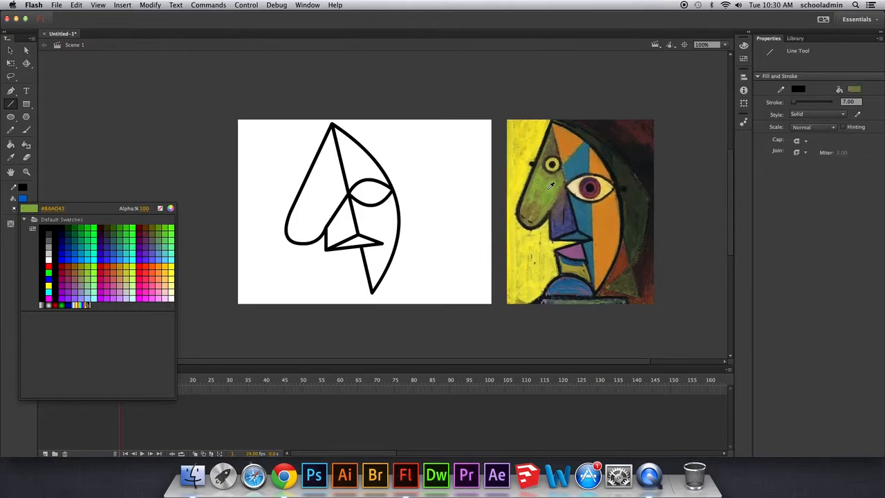
{"action": "left_click", "coordinate": [547, 188]}
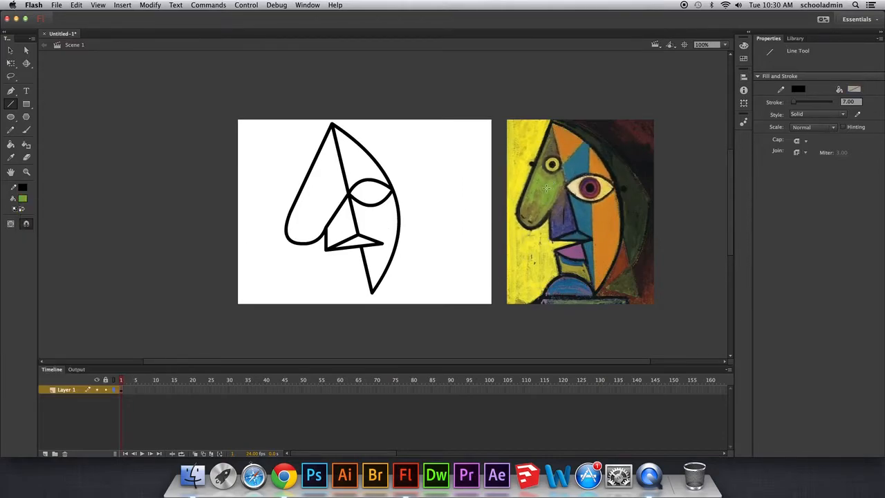
{"action": "left_click", "coordinate": [11, 144]}
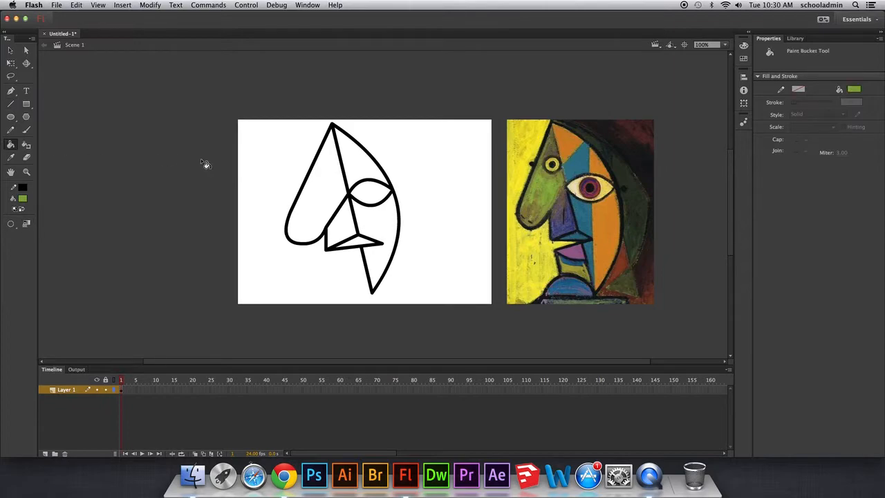
{"action": "left_click", "coordinate": [312, 187]}
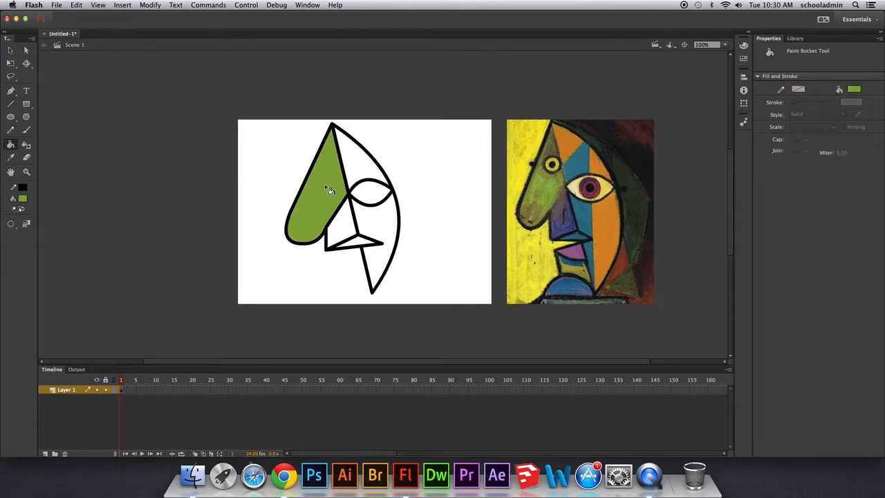
Refill the nose with a more olive green sampled from lower on the reference nose.
{"action": "left_click", "coordinate": [23, 199]}
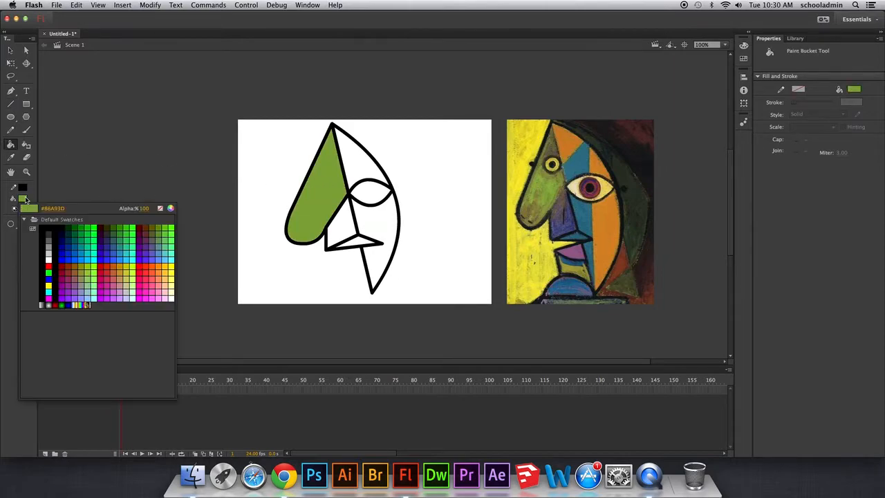
{"action": "left_click", "coordinate": [543, 198]}
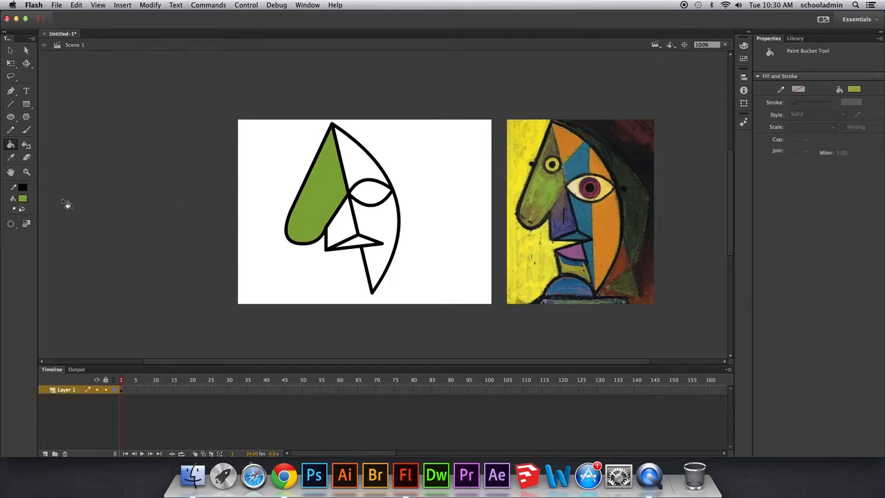
{"action": "left_click", "coordinate": [326, 193]}
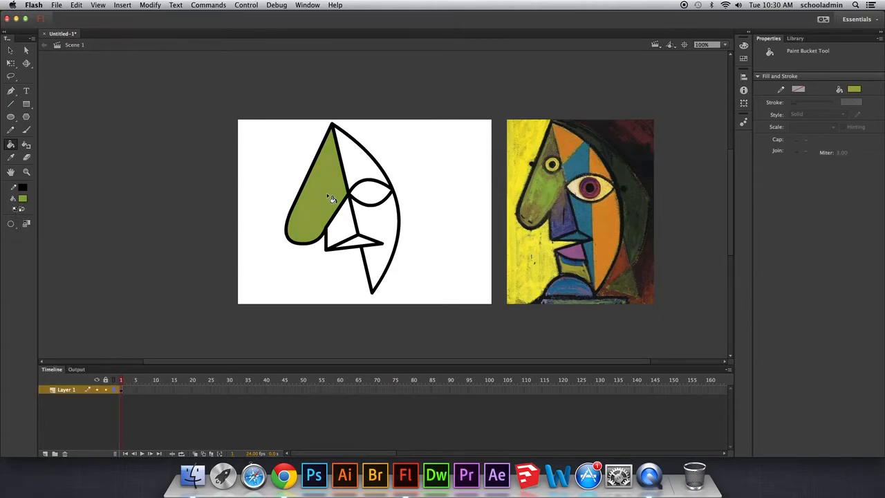
Fill the area between the nose and the face's straight edge with purple sampled from the reference picture.
{"action": "left_click", "coordinate": [23, 199]}
{"action": "left_click", "coordinate": [561, 220]}
{"action": "left_click", "coordinate": [343, 226]}
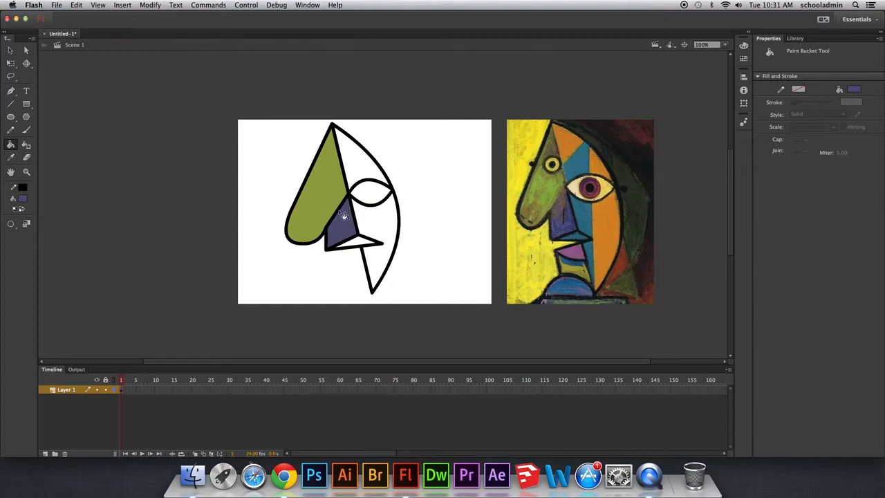
Delete the line separating the green nose from the purple area and clear the selection.
{"action": "left_click", "coordinate": [11, 51]}
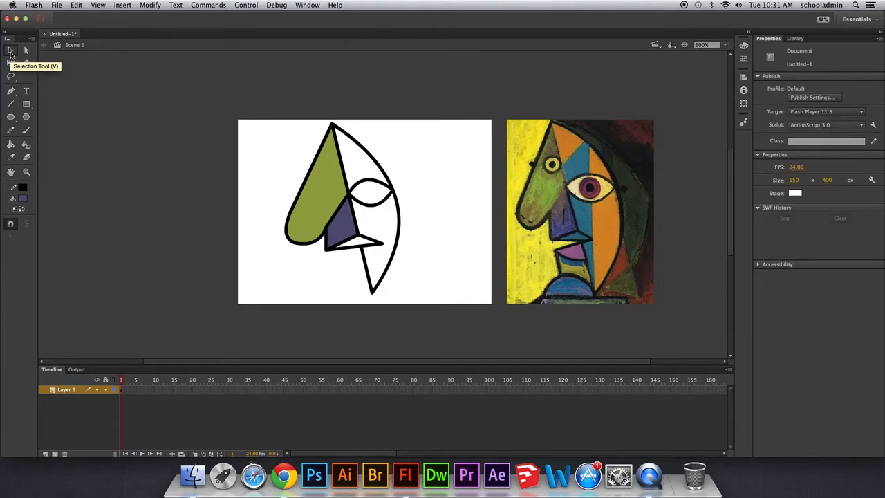
{"action": "left_click", "coordinate": [341, 206]}
{"action": "key", "text": "Delete"}
{"action": "right_click", "coordinate": [341, 206]}
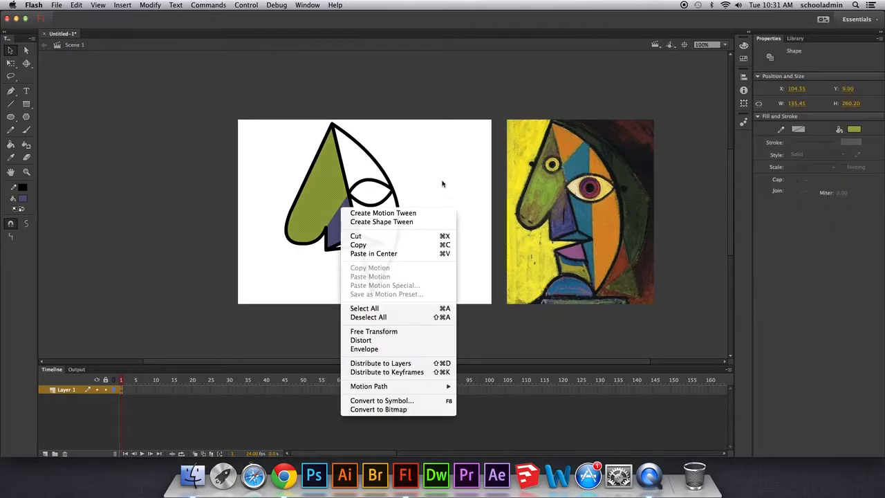
{"action": "key", "text": "Escape"}
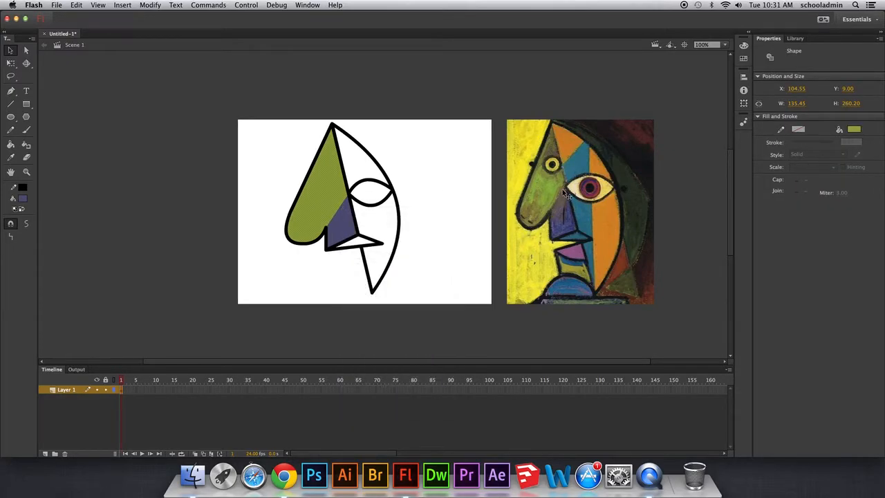
{"action": "left_click", "coordinate": [296, 274]}
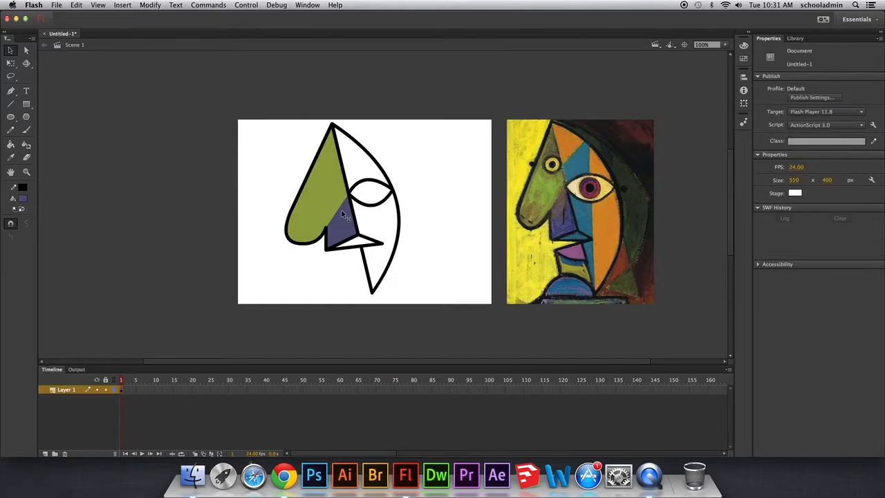
Bend the nose's rounded tip inward to make it slightly narrower and shorter.
{"action": "left_click_drag", "start_coordinate": [313, 246], "coordinate": [294, 211]}
{"action": "left_click", "coordinate": [292, 214]}
{"action": "left_click", "coordinate": [287, 220]}
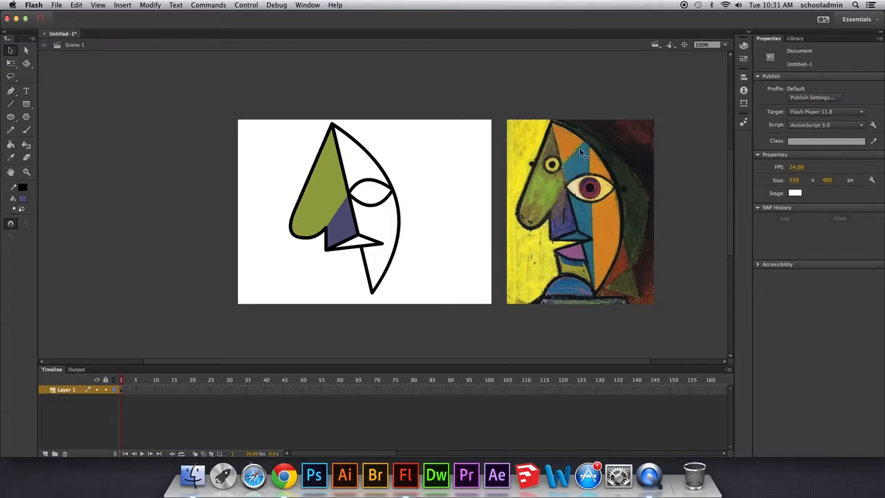
Draw a short diagonal line across the forehead between the face's straight and curved edges, undoing the extra vertical line.
{"action": "left_click", "coordinate": [10, 103]}
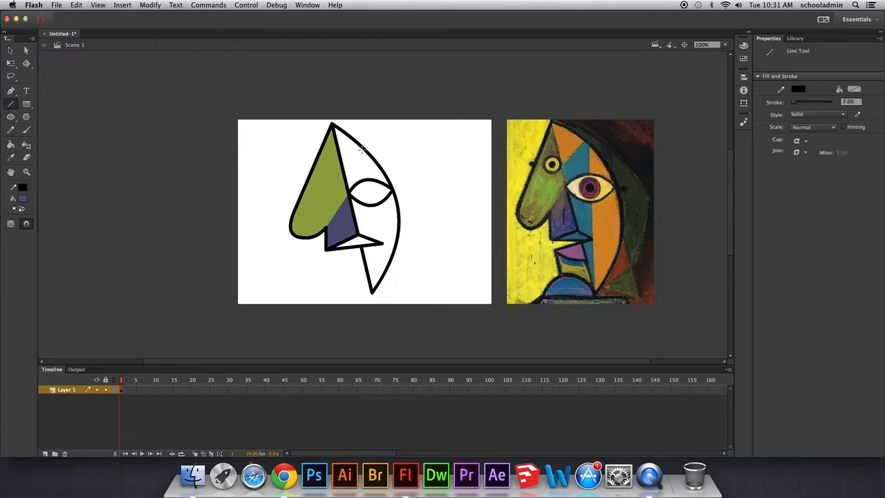
{"action": "mouse_move", "coordinate": [363, 145]}
{"action": "left_mouse_down"}
{"action": "mouse_move", "coordinate": [342, 167]}
{"action": "mouse_move", "coordinate": [371, 238]}
{"action": "mouse_move", "coordinate": [372, 292]}
{"action": "left_mouse_up"}
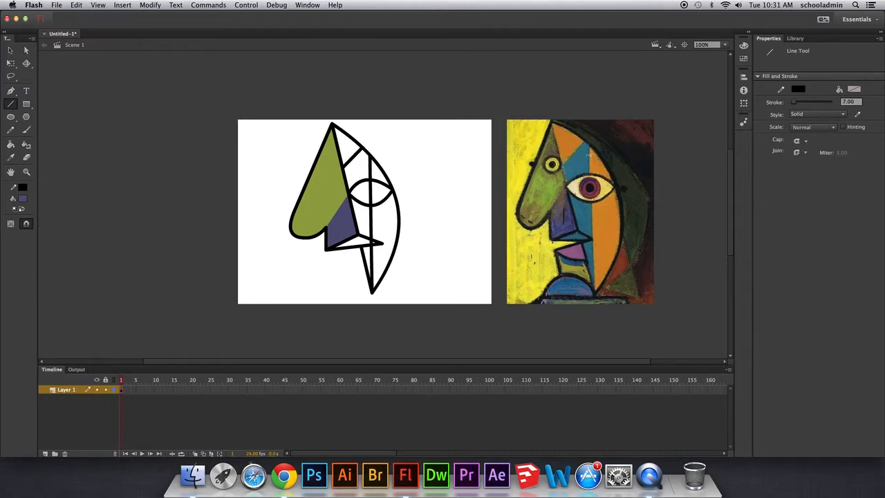
{"action": "key", "text": "super+z"}
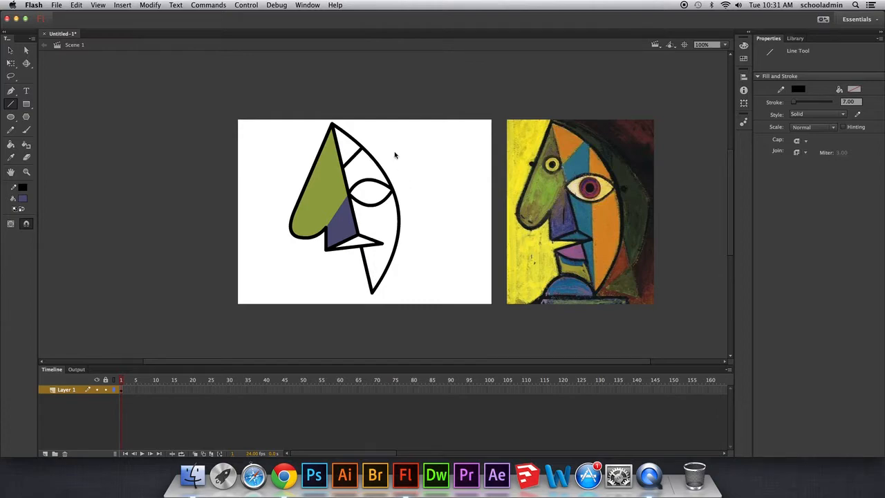
Try to divide the face with vertical lines above and below the eye, and undo the lower one.
{"action": "left_click_drag", "start_coordinate": [374, 160], "coordinate": [372, 294]}
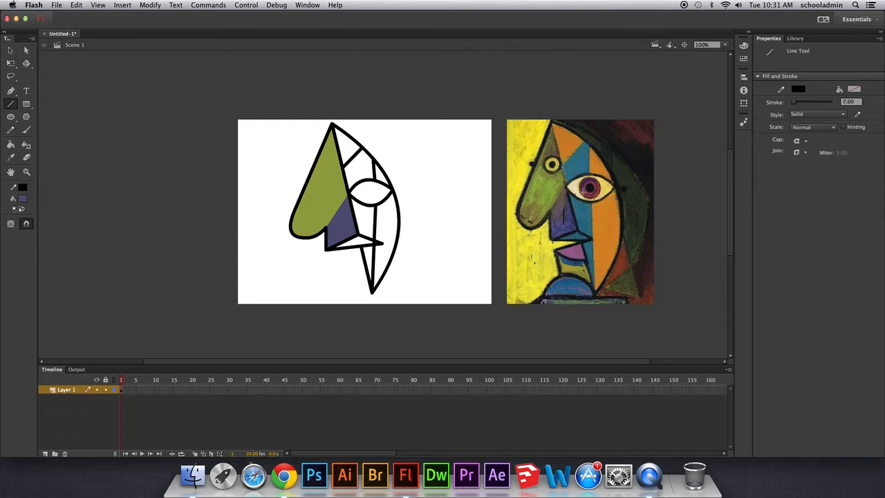
{"action": "key", "text": "super+z"}
{"action": "key", "text": "super+z"}
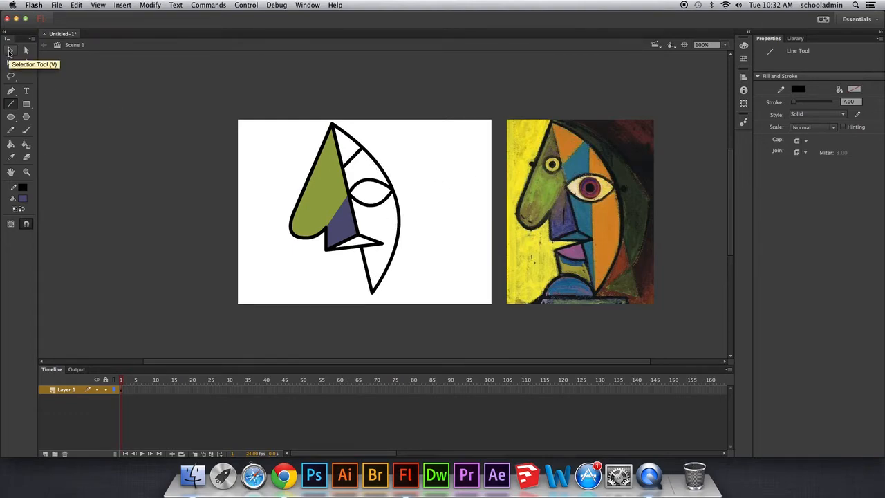
{"action": "key", "text": "super+z"}
{"action": "key", "text": "super+y"}
{"action": "key", "text": "super+y"}
{"action": "key", "text": "super+y"}
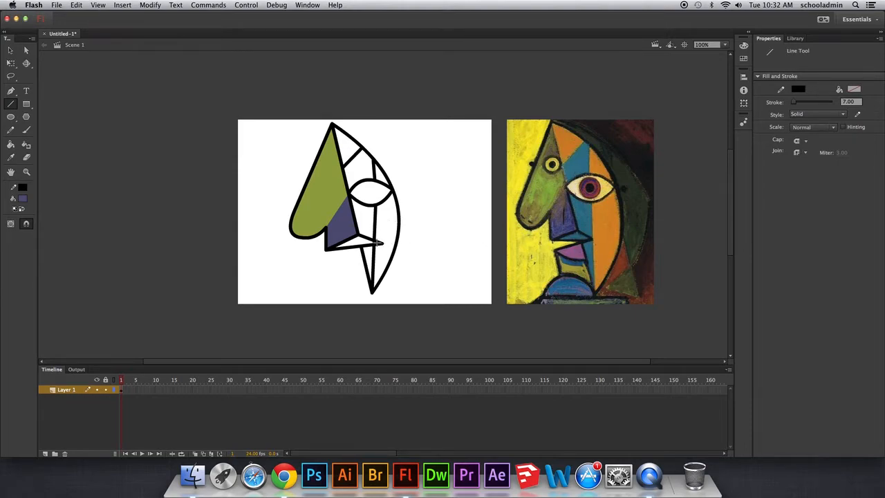
{"action": "key", "text": "super+z"}
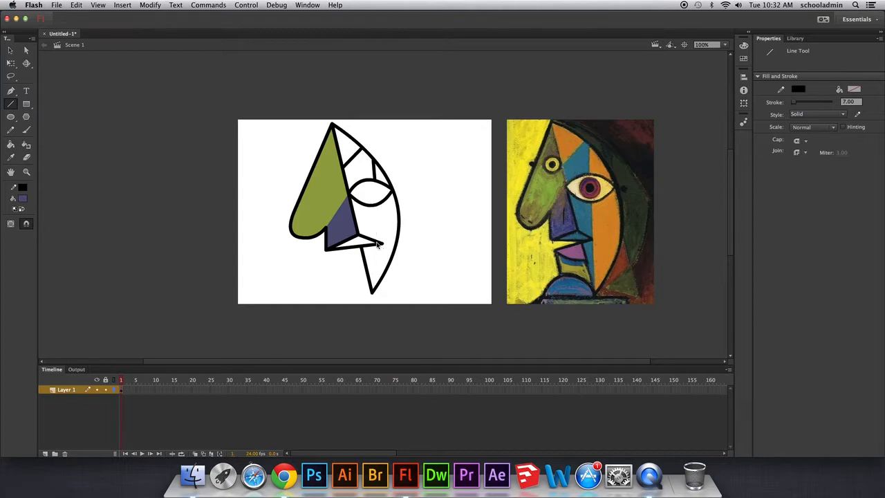
Pull the upper lip's outer corner inward toward the face's straight edge and delete the short vertical line above the eye.
{"action": "left_click", "coordinate": [10, 51]}
{"action": "left_click_drag", "start_coordinate": [386, 243], "coordinate": [369, 240]}
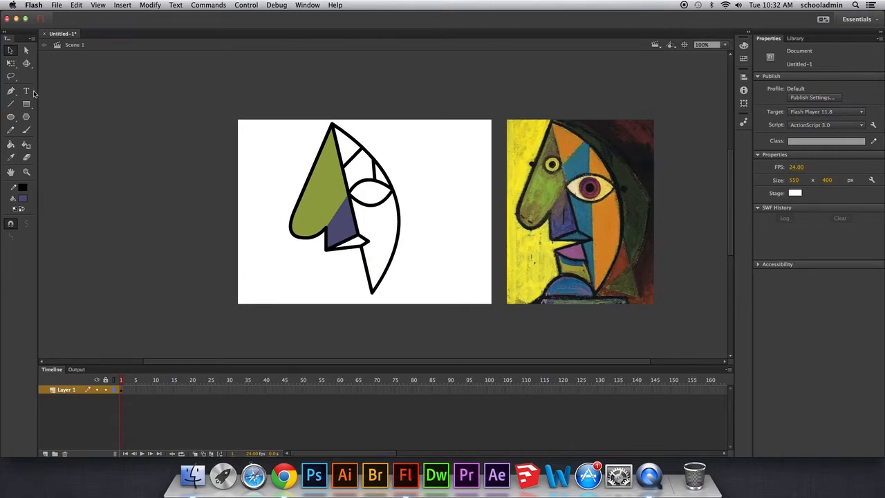
{"action": "left_click", "coordinate": [10, 104]}
{"action": "key", "text": "v"}
{"action": "left_click", "coordinate": [375, 173]}
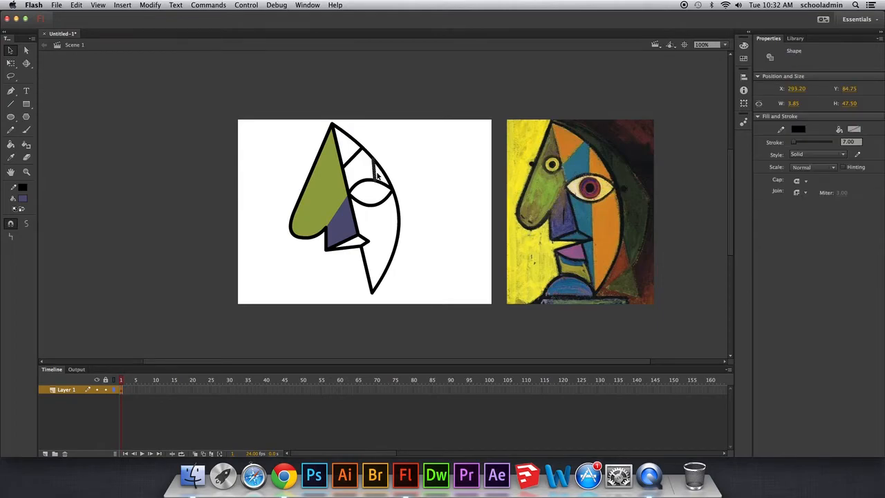
{"action": "key", "text": "Delete"}
{"action": "left_click", "coordinate": [11, 104]}
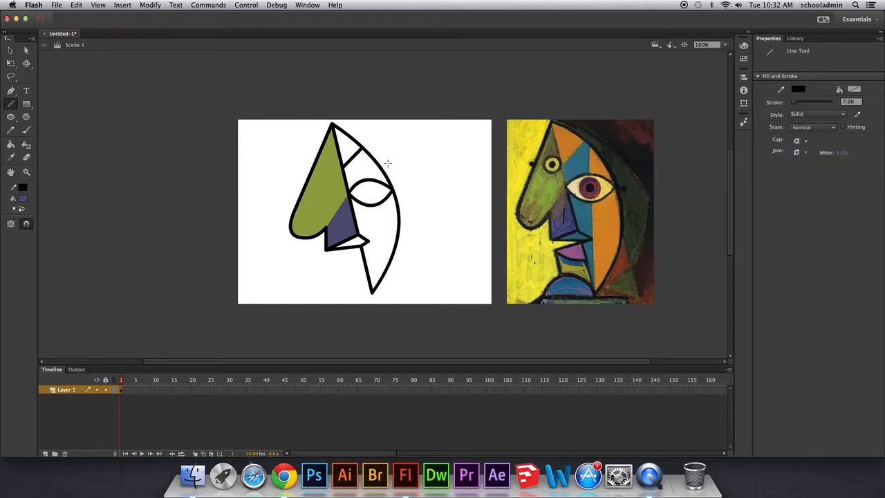
Draw a vertical line from the face's upper curve to the chin and pull the upper lip's corner onto it.
{"action": "left_click_drag", "start_coordinate": [372, 157], "coordinate": [372, 293]}
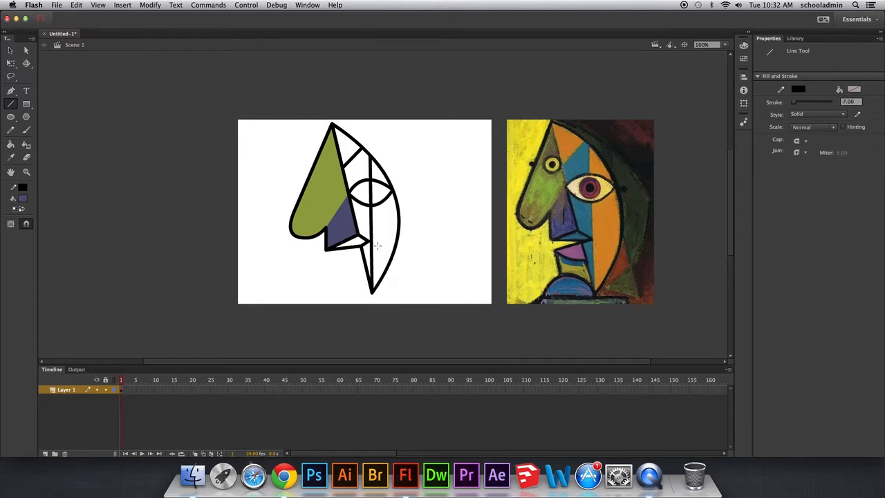
{"action": "left_click", "coordinate": [10, 50]}
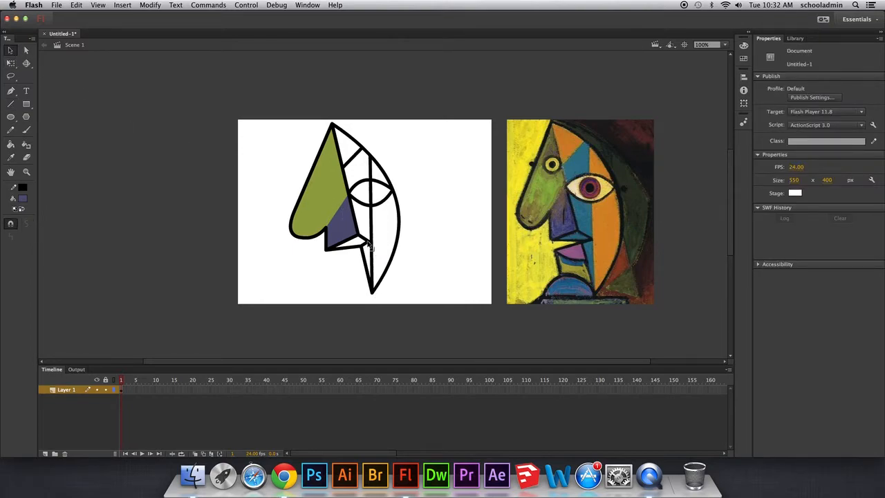
{"action": "mouse_move", "coordinate": [369, 242]}
{"action": "left_mouse_down"}
{"action": "mouse_move", "coordinate": [376, 236]}
{"action": "mouse_move", "coordinate": [408, 271]}
{"action": "left_mouse_up"}
{"action": "key", "text": "z"}
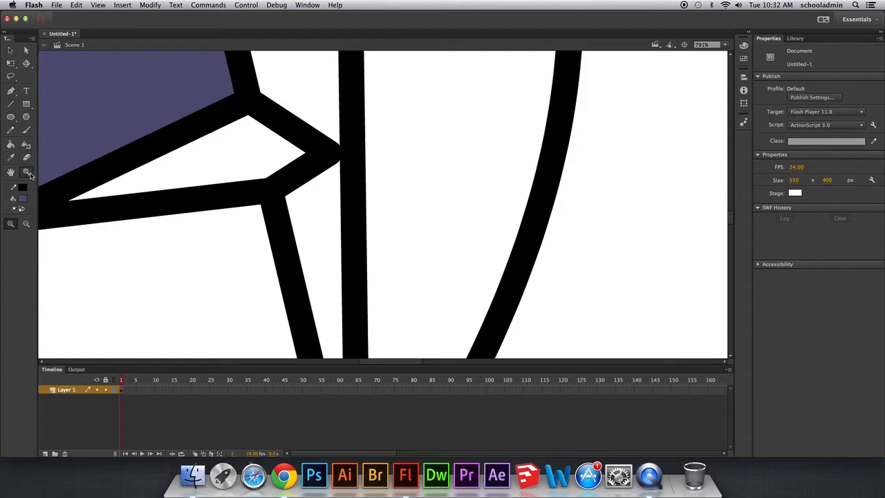
{"action": "key", "text": "v"}
{"action": "left_click_drag", "start_coordinate": [328, 149], "coordinate": [355, 178]}
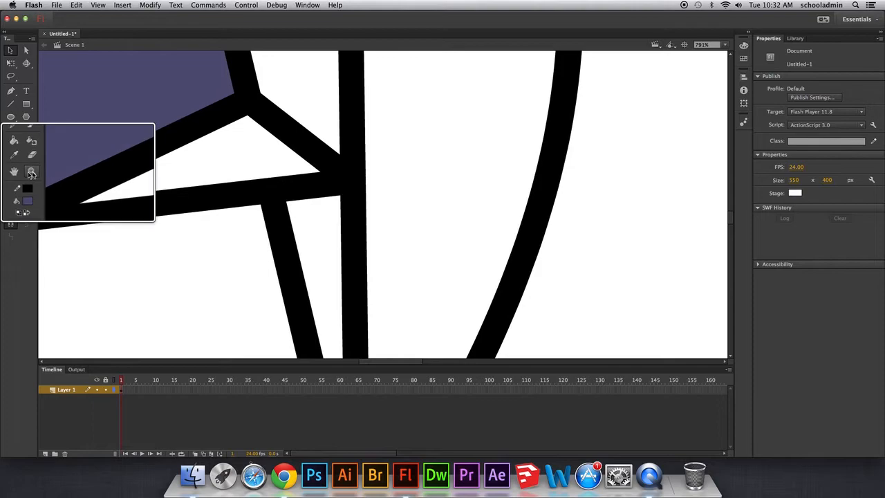
{"action": "double_click", "coordinate": [28, 174]}
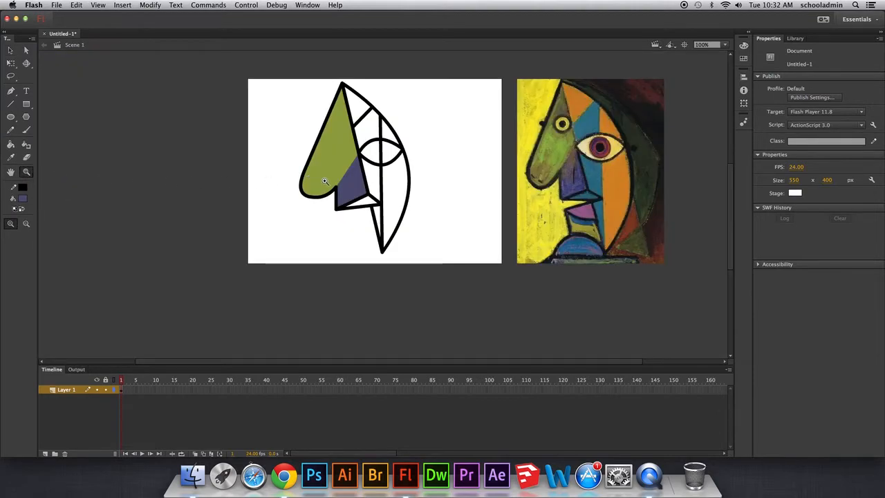
{"action": "left_click", "coordinate": [11, 50]}
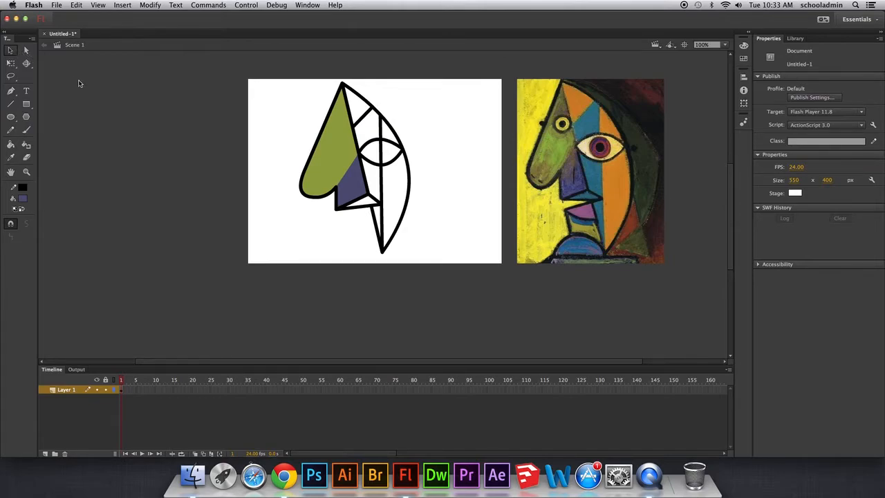
{"action": "key", "text": "t"}
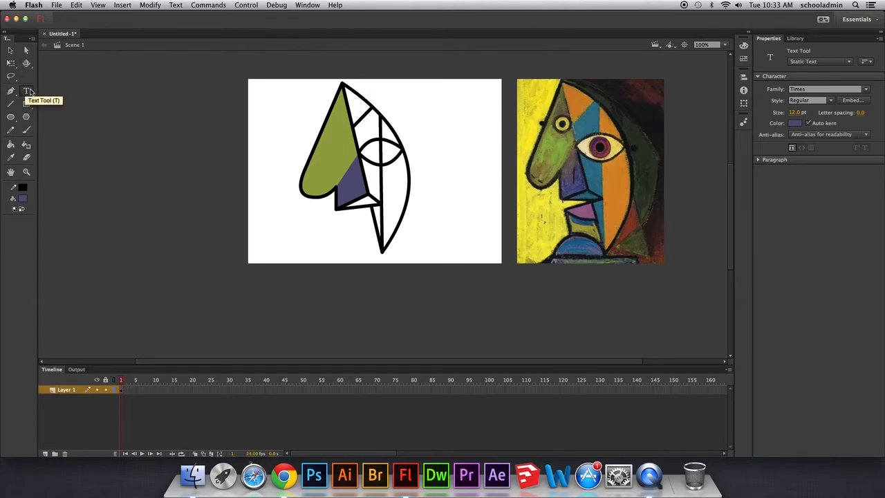
{"action": "key", "text": "p"}
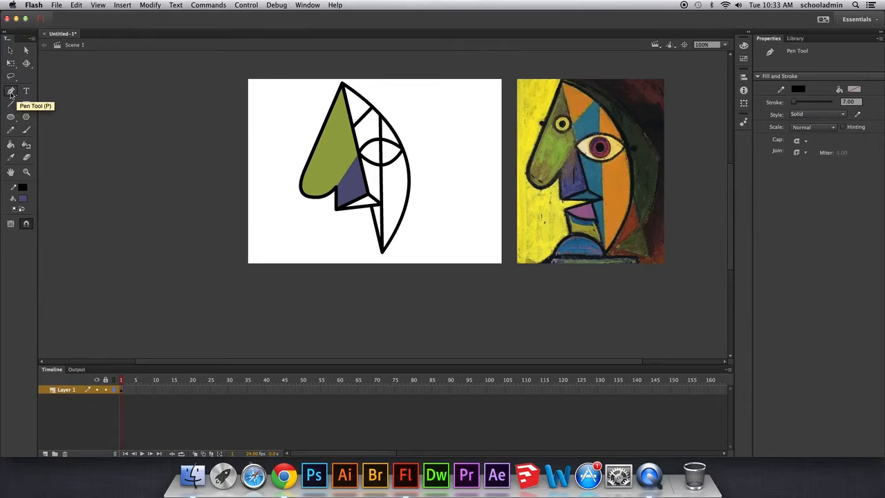
{"action": "key", "text": "z"}
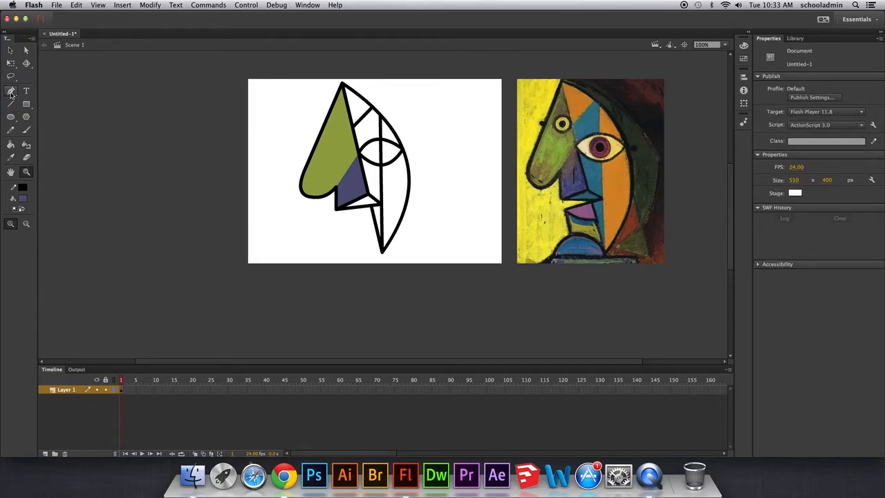
{"action": "key", "text": "v"}
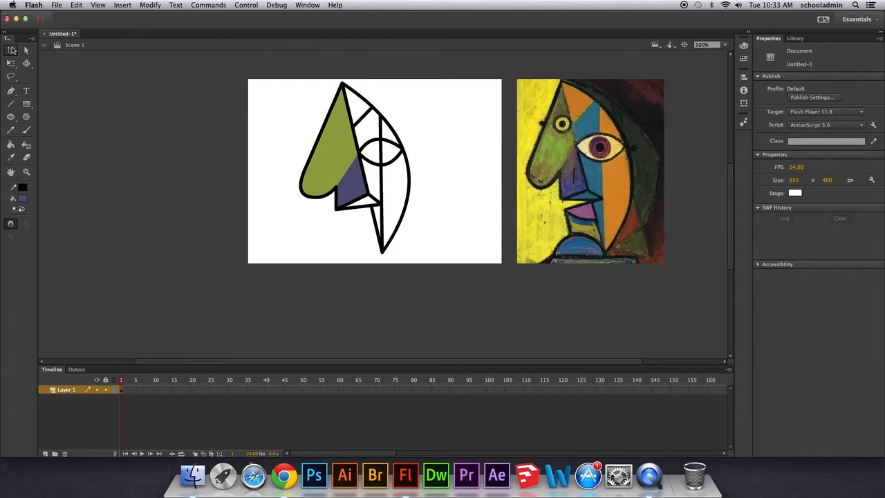
{"action": "left_click", "coordinate": [13, 92]}
Delete the part of the vertical line that crosses the inside of the eye.
{"action": "left_click", "coordinate": [11, 53]}
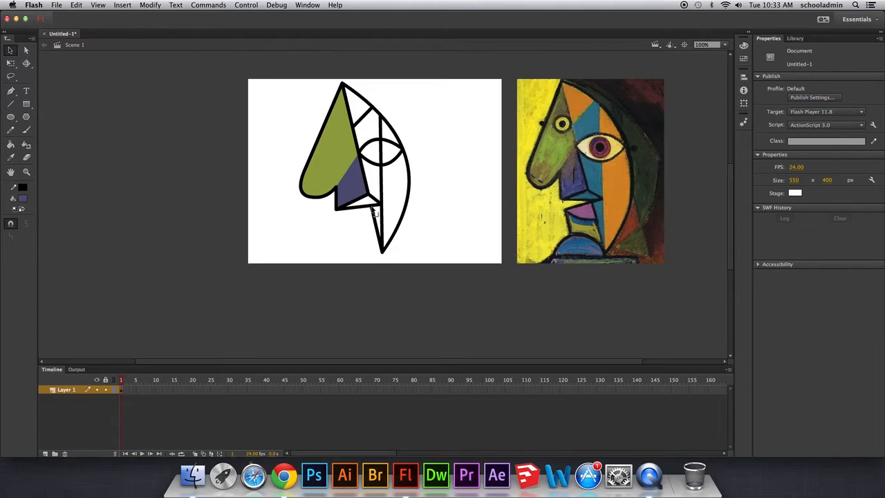
{"action": "left_click", "coordinate": [381, 159]}
{"action": "key", "text": "Delete"}
Fill the topmost forehead section with orange sampled from the reference picture.
{"action": "left_click", "coordinate": [11, 145]}
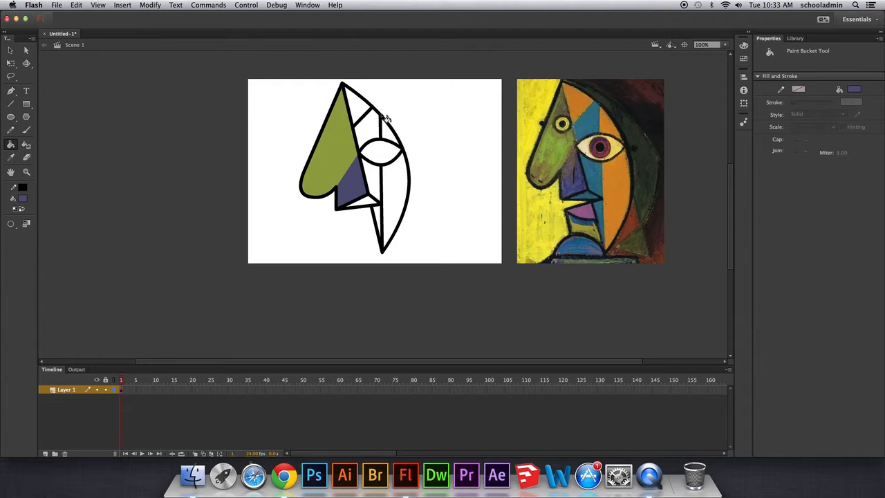
{"action": "left_click", "coordinate": [356, 108]}
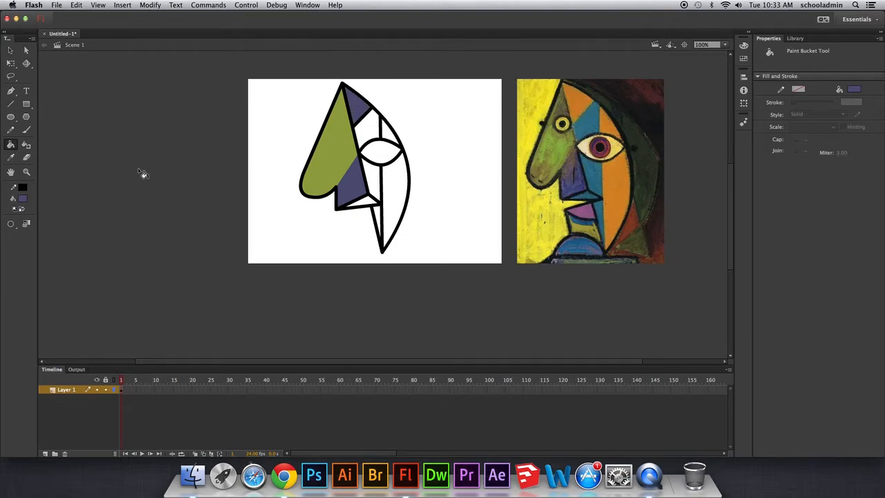
{"action": "left_click", "coordinate": [12, 159]}
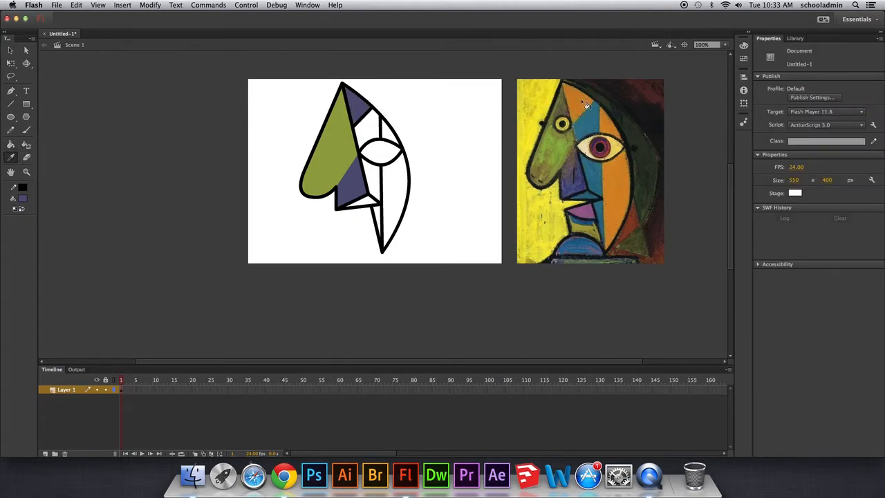
{"action": "left_click", "coordinate": [565, 112]}
{"action": "left_click", "coordinate": [359, 112]}
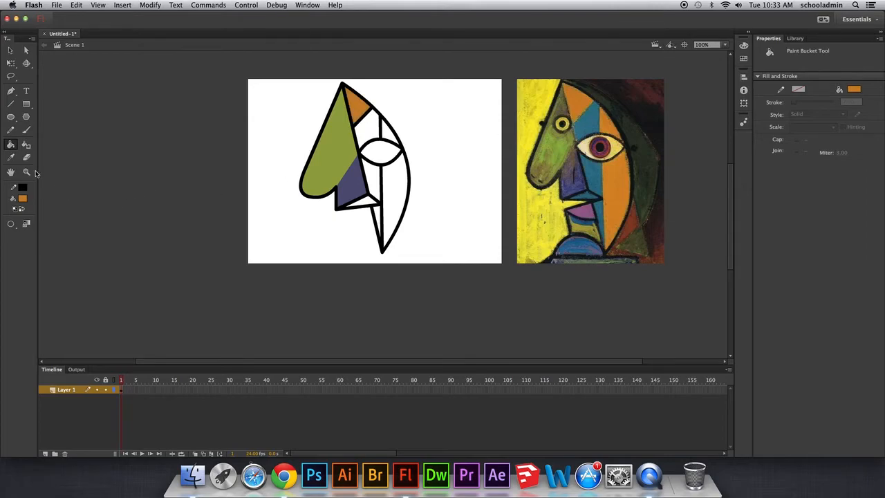
Fill the middle section above the eye with sampled blue and the outer sections above and below the eye with sampled orange.
{"action": "left_click", "coordinate": [12, 161]}
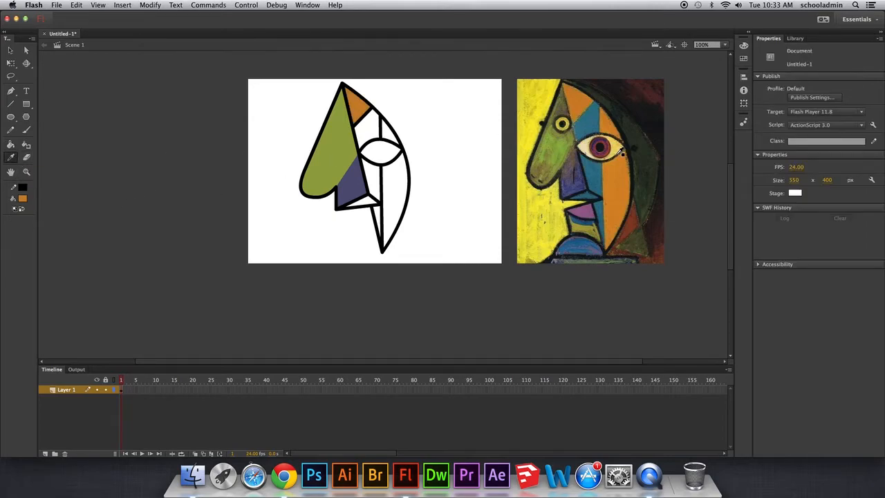
{"action": "left_click", "coordinate": [597, 129]}
{"action": "left_click", "coordinate": [367, 135]}
{"action": "key", "text": "i"}
{"action": "left_click", "coordinate": [613, 129]}
{"action": "left_click", "coordinate": [395, 139]}
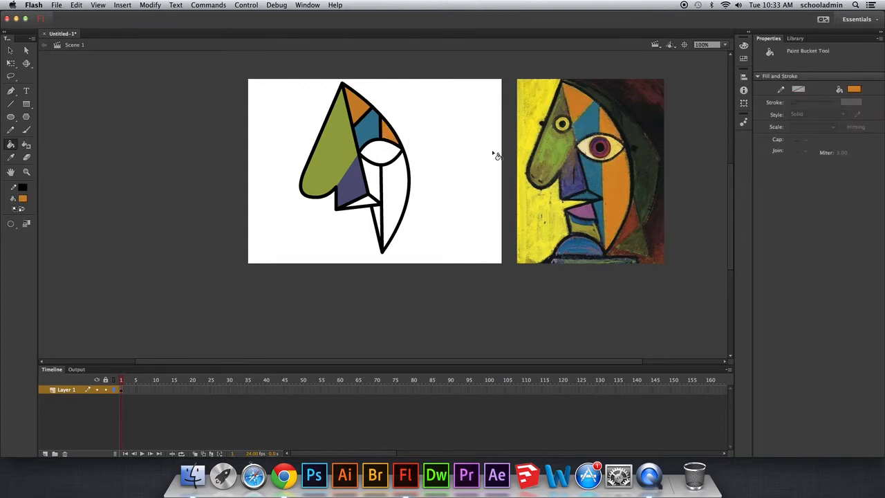
{"action": "left_click", "coordinate": [409, 178]}
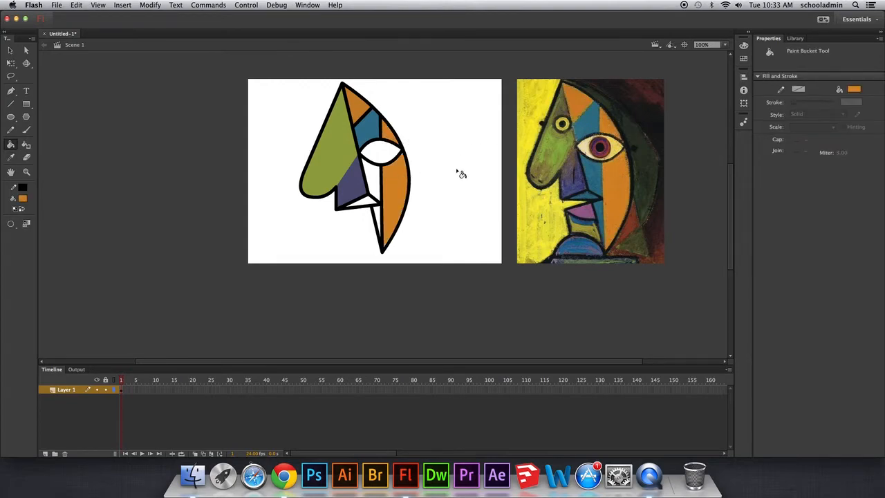
Fill the inner cheek and chin sections with sampled blue and the upper lip triangle with a darker sampled blue.
{"action": "key", "text": "i"}
{"action": "left_click", "coordinate": [589, 168]}
{"action": "left_click", "coordinate": [371, 186]}
{"action": "left_click", "coordinate": [382, 220]}
{"action": "key", "text": "i"}
{"action": "left_click", "coordinate": [587, 197]}
{"action": "left_click", "coordinate": [374, 205]}
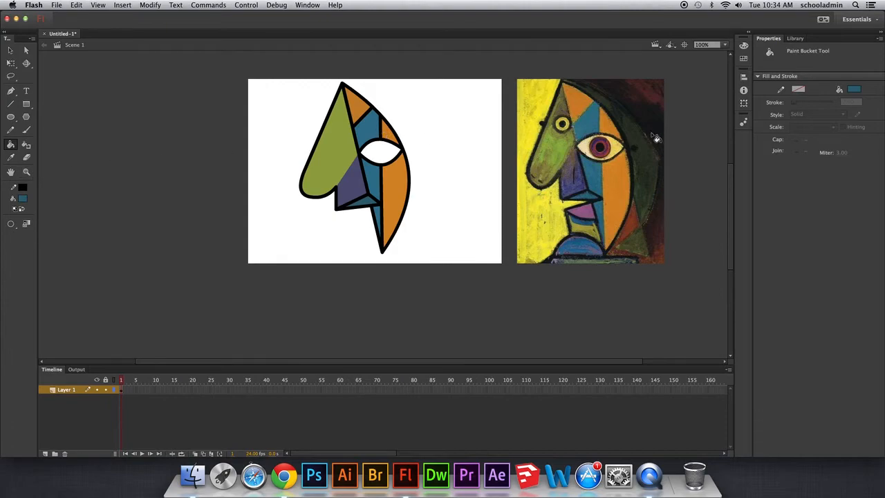
Try a circle inside the eye, undo it, and draw a blue circle about 52 px wide on the empty stage beside the face.
{"action": "left_click", "coordinate": [10, 117]}
{"action": "left_click_drag", "start_coordinate": [372, 145], "coordinate": [387, 160]}
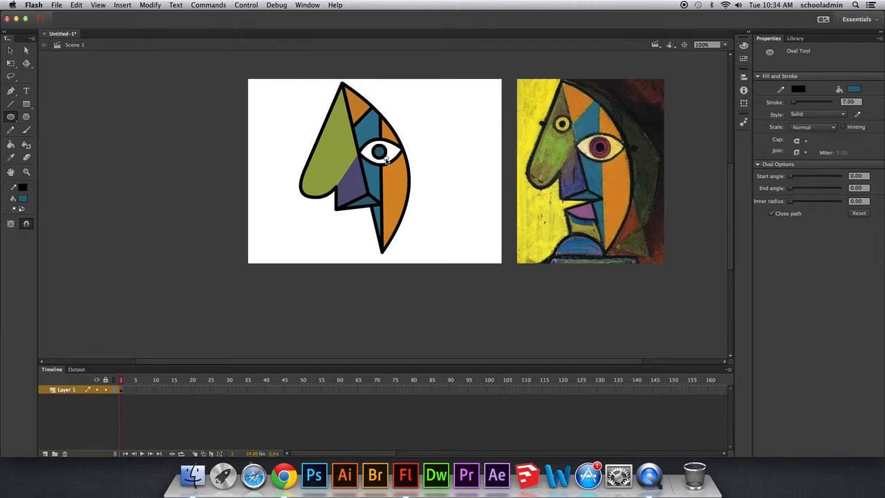
{"action": "key", "text": "super+z"}
{"action": "left_click_drag", "start_coordinate": [454, 131], "coordinate": [478, 155]}
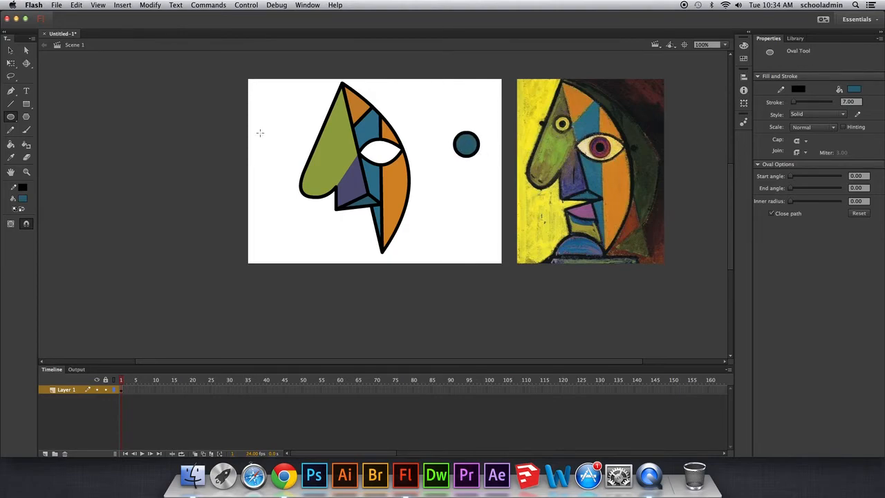
Strip the black outline from the circle and move its blue fill off the stage onto the reference picture's edge.
{"action": "left_click", "coordinate": [10, 50]}
{"action": "left_click", "coordinate": [471, 145]}
{"action": "left_click_drag", "start_coordinate": [471, 145], "coordinate": [449, 143]}
{"action": "left_click", "coordinate": [449, 142]}
{"action": "left_click", "coordinate": [447, 143]}
{"action": "left_click", "coordinate": [458, 142]}
{"action": "left_click", "coordinate": [435, 143]}
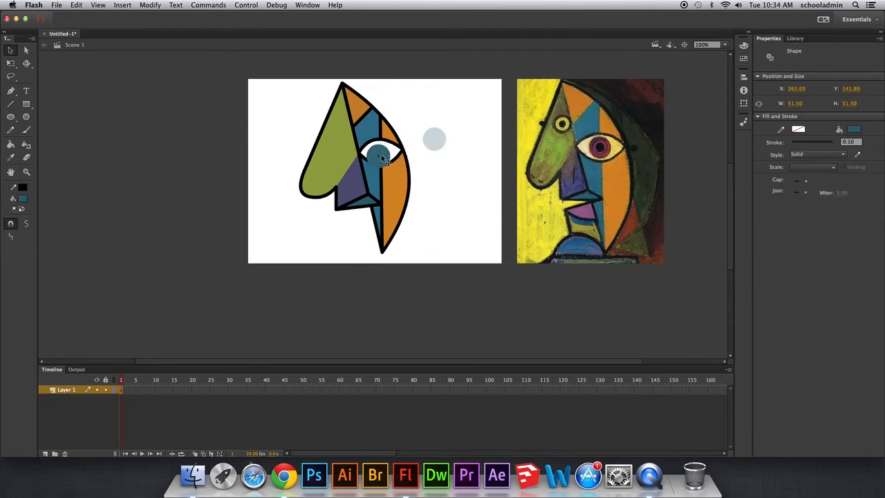
{"action": "mouse_move", "coordinate": [434, 140]}
{"action": "left_mouse_down"}
{"action": "mouse_move", "coordinate": [595, 146]}
{"action": "mouse_move", "coordinate": [482, 147]}
{"action": "mouse_move", "coordinate": [530, 149]}
{"action": "left_mouse_up"}
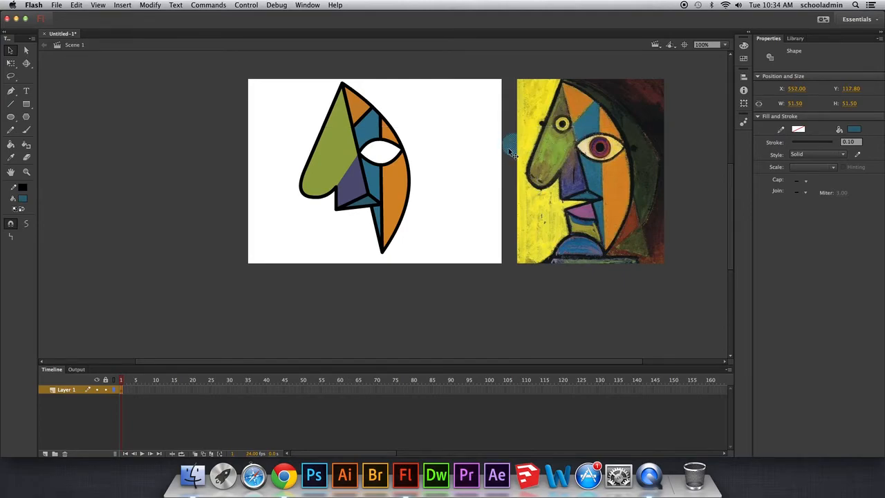
{"action": "right_click", "coordinate": [509, 151]}
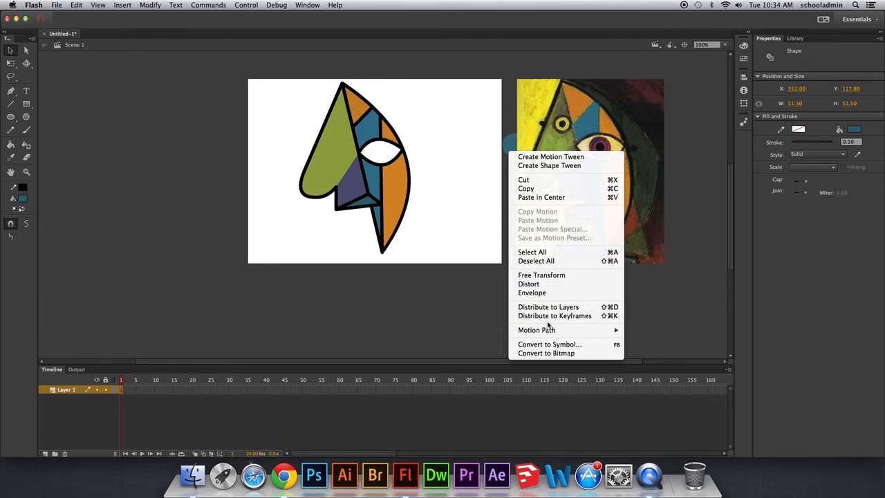
{"action": "left_click", "coordinate": [445, 302]}
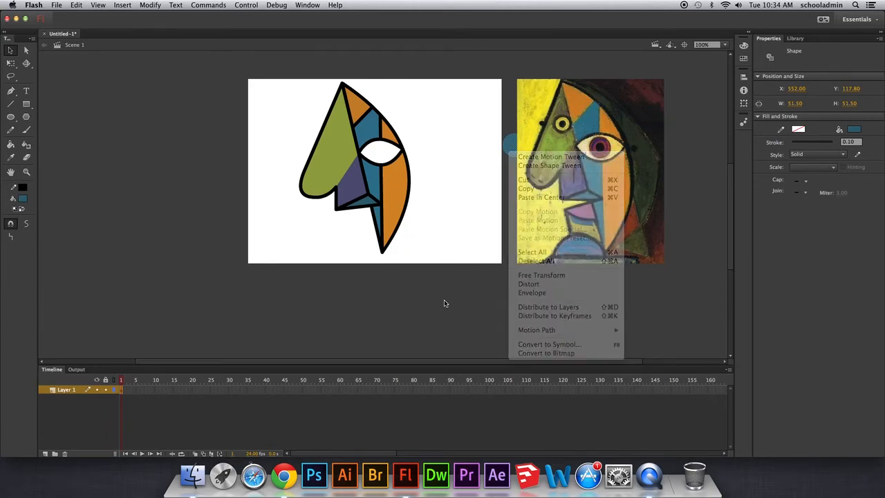
{"action": "left_click", "coordinate": [152, 5]}
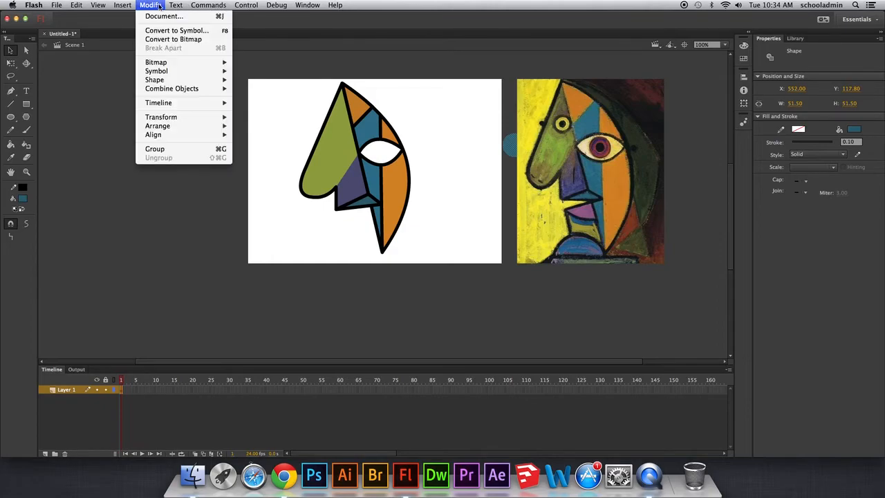
{"action": "mouse_move", "coordinate": [171, 126]}
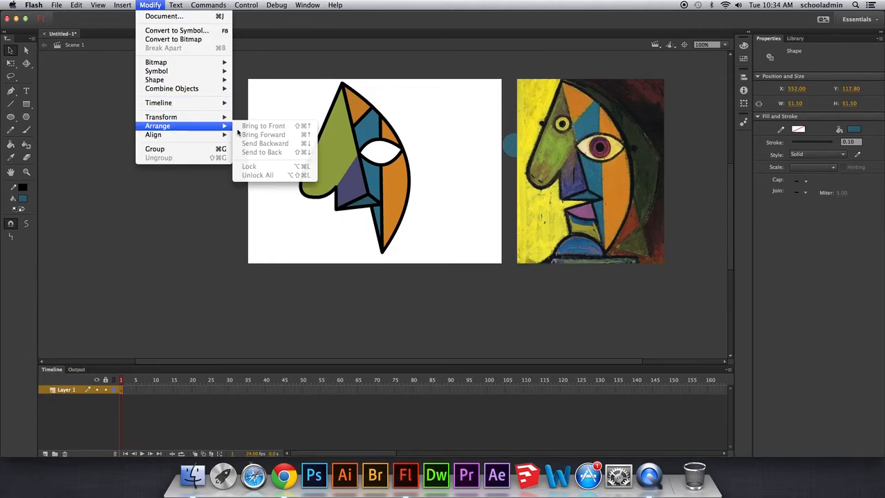
{"action": "left_click", "coordinate": [443, 135]}
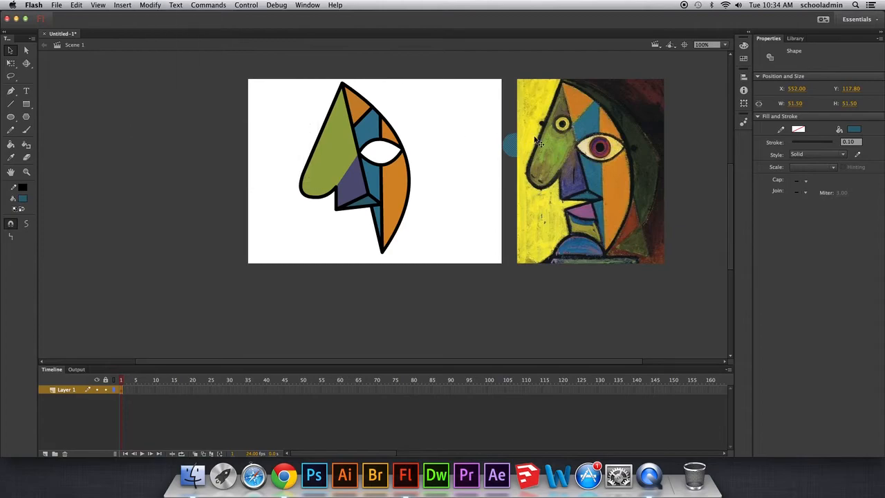
Add a new layer, place it below Layer 1 and rename it "reference".
{"action": "left_click", "coordinate": [45, 453]}
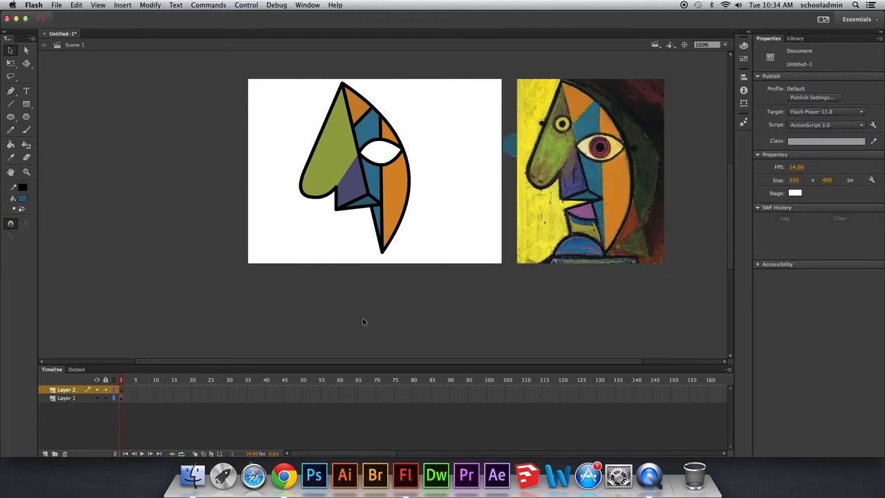
{"action": "left_click", "coordinate": [535, 237]}
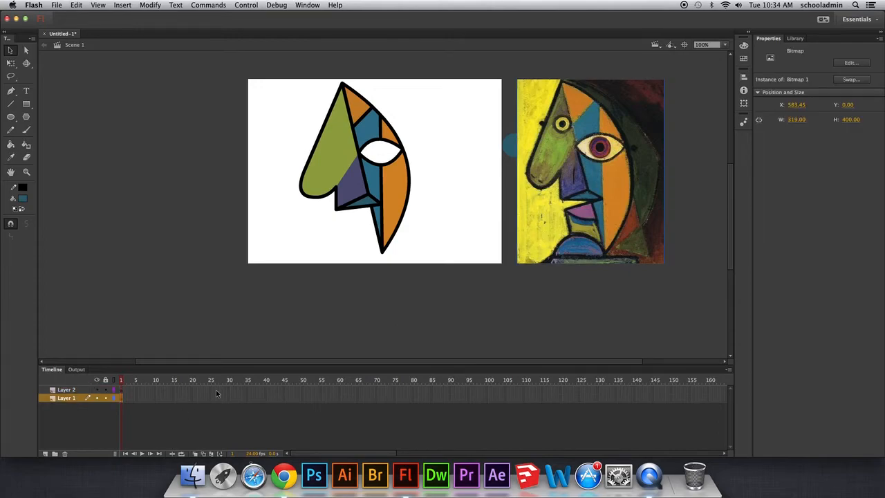
{"action": "left_click_drag", "start_coordinate": [69, 390], "coordinate": [69, 403]}
{"action": "double_click", "coordinate": [67, 398]}
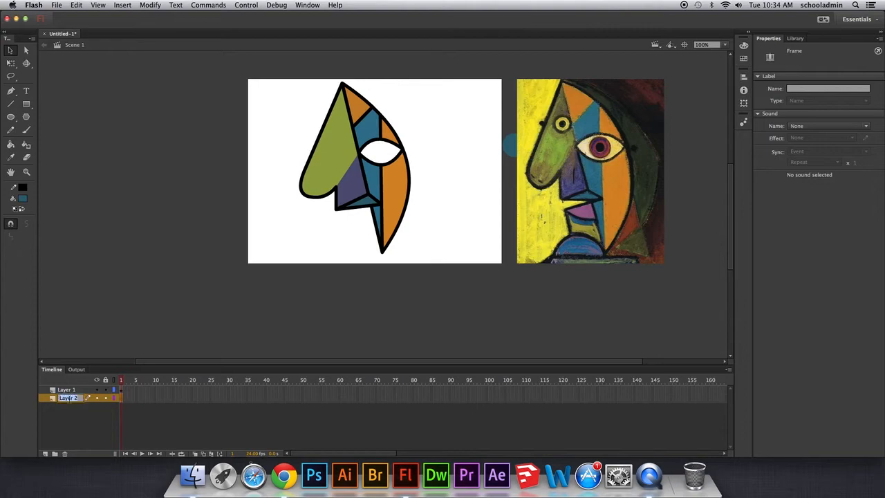
{"action": "type", "text": "f"}
{"action": "type", "text": "eference"}
{"action": "key", "text": "Return"}
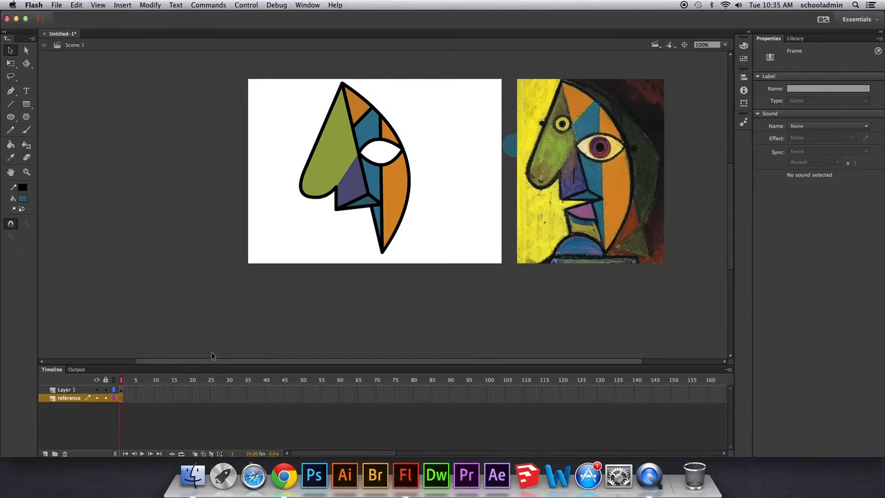
Cut the reference picture from Layer 1 and paste it in place on the reference layer.
{"action": "left_click", "coordinate": [535, 214]}
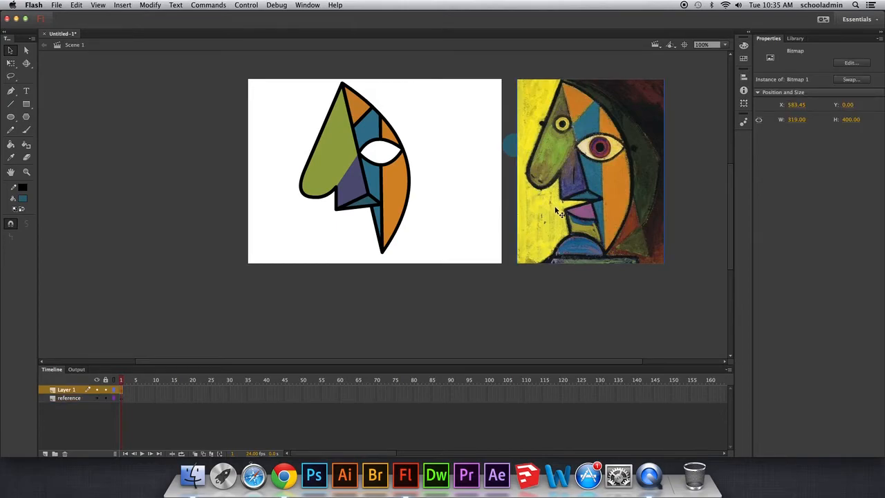
{"action": "left_click", "coordinate": [76, 4]}
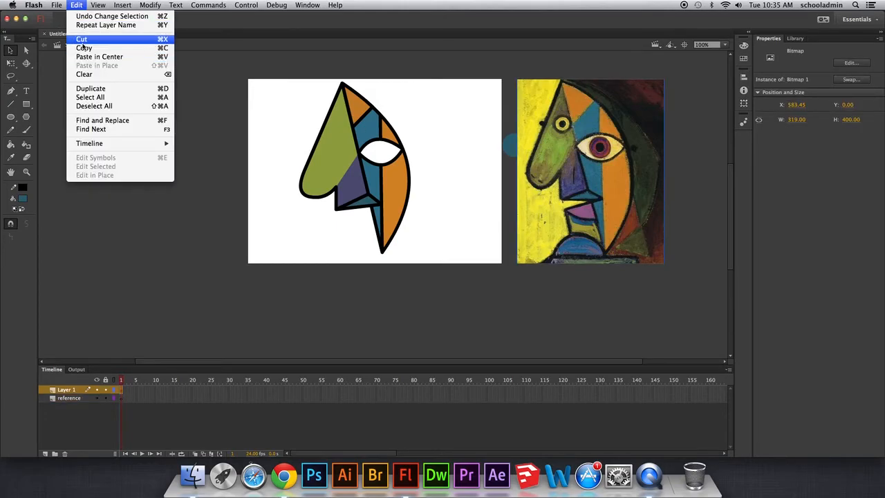
{"action": "left_click", "coordinate": [83, 40]}
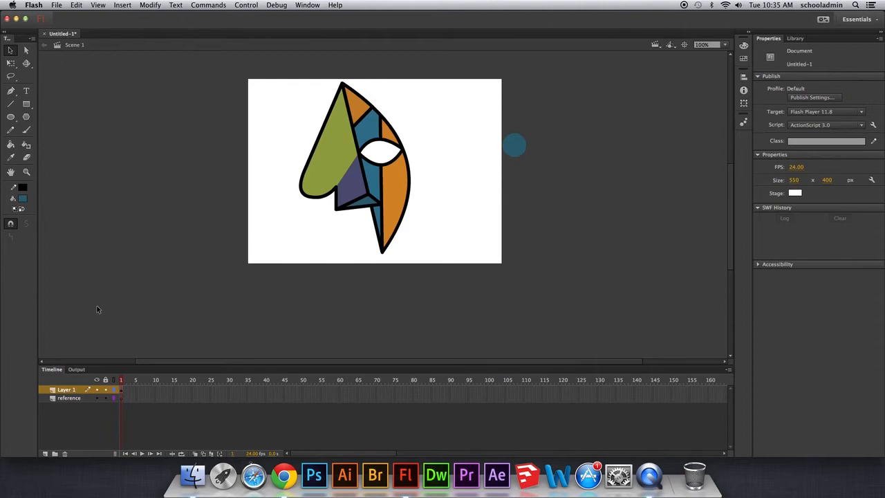
{"action": "left_click", "coordinate": [70, 399]}
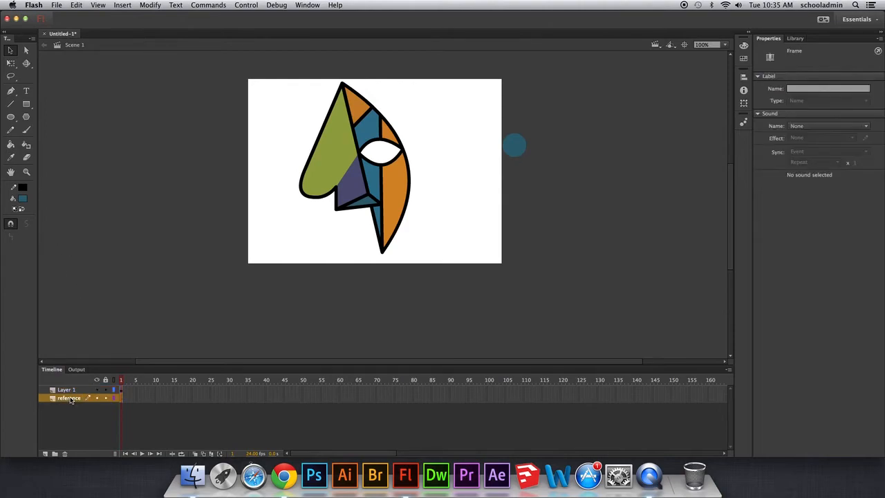
{"action": "left_click", "coordinate": [76, 5]}
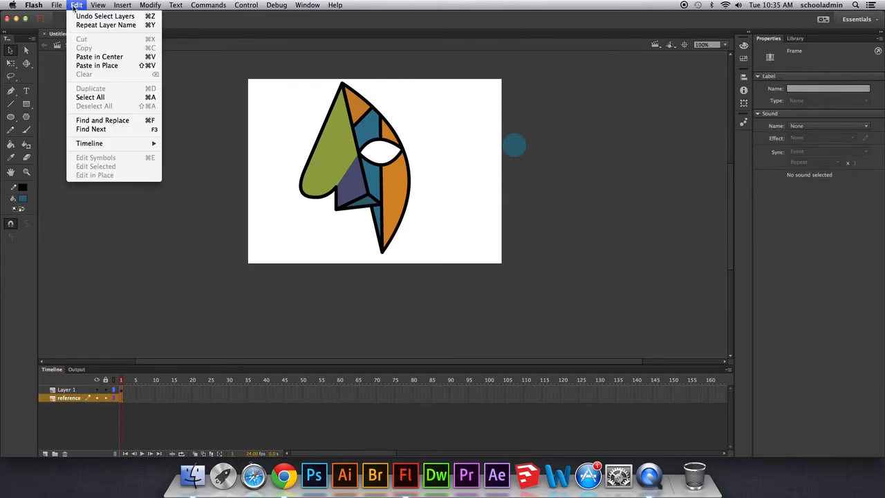
{"action": "left_click", "coordinate": [81, 66]}
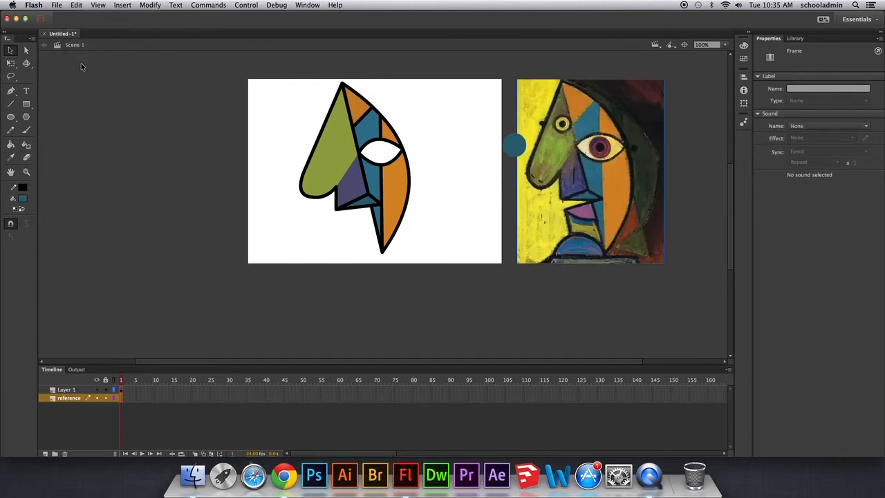
Lock the reference layer so the picture cannot be selected.
{"action": "left_click", "coordinate": [520, 147]}
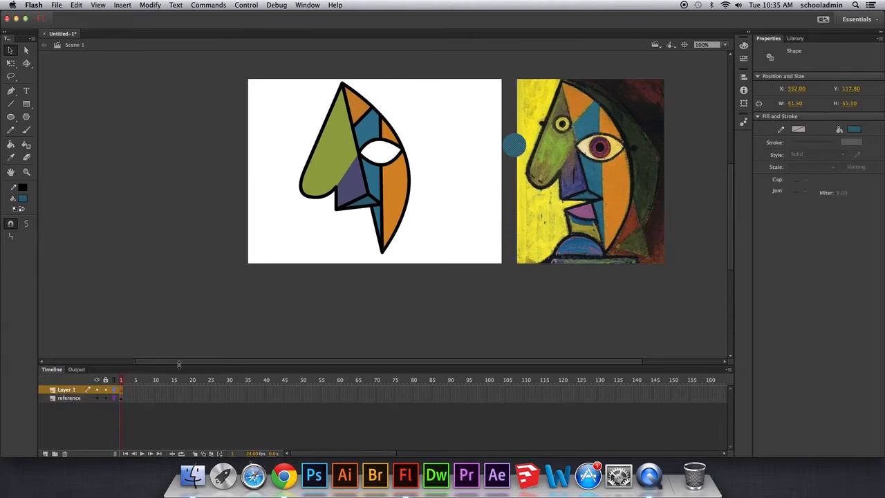
{"action": "left_click", "coordinate": [80, 399]}
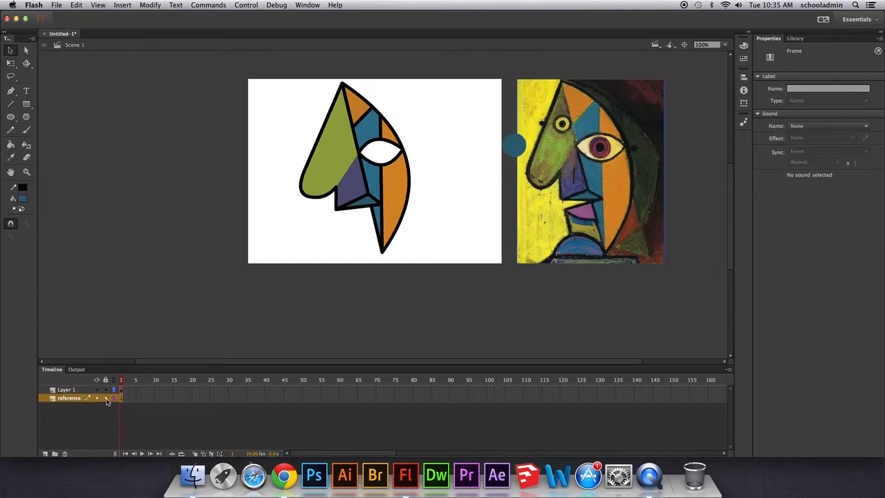
{"action": "left_click", "coordinate": [105, 399]}
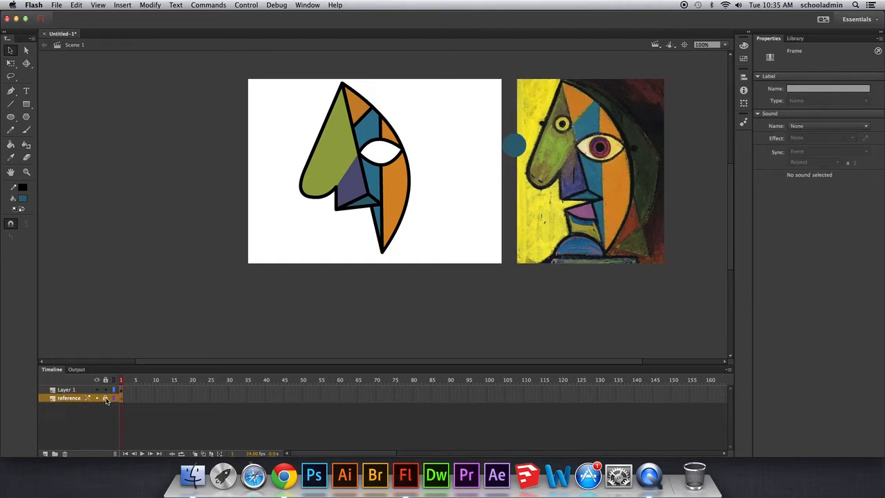
{"action": "left_click", "coordinate": [553, 207]}
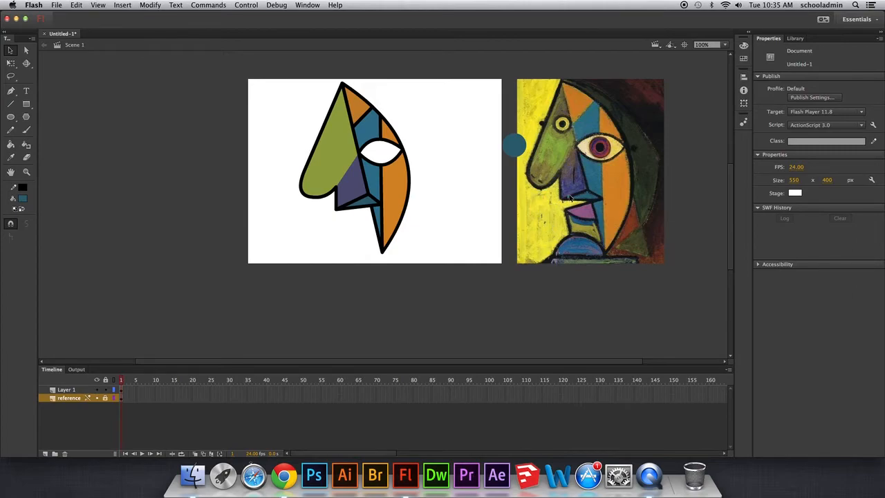
Place the blue circle over the painted iris in the reference picture to compare sizes, and delete the circle.
{"action": "left_click_drag", "start_coordinate": [515, 146], "coordinate": [599, 150]}
{"action": "left_click_drag", "start_coordinate": [600, 153], "coordinate": [602, 154]}
{"action": "key", "text": "z"}
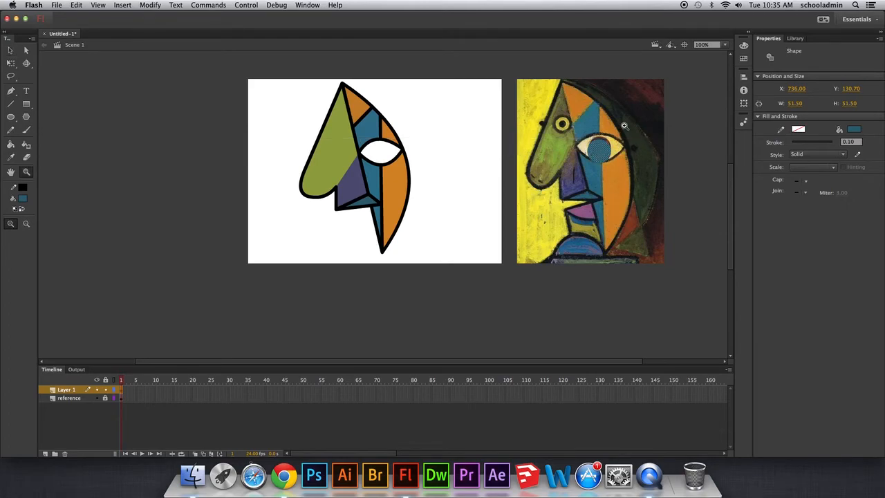
{"action": "left_click_drag", "start_coordinate": [623, 125], "coordinate": [581, 181]}
{"action": "left_click", "coordinate": [11, 49]}
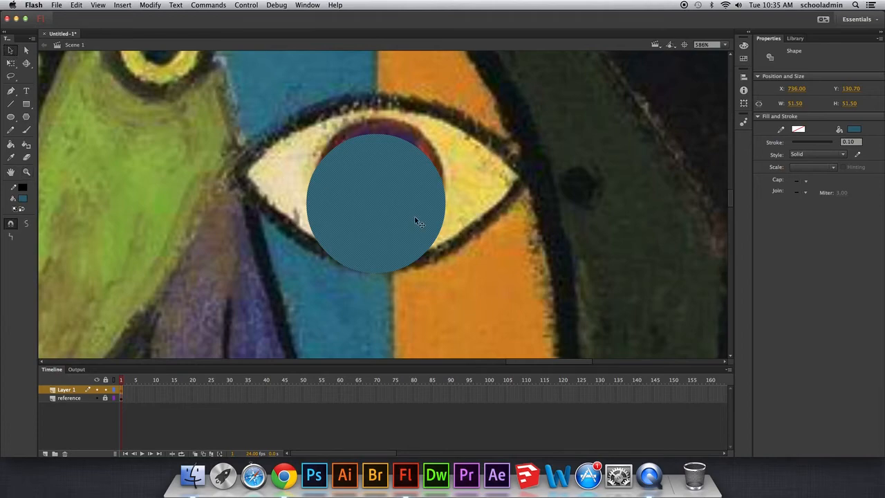
{"action": "key", "text": "Delete"}
Draw a blue circle over the painted iris, delete its black outline and centre the 40 px wide fill on the iris.
{"action": "left_click", "coordinate": [11, 116]}
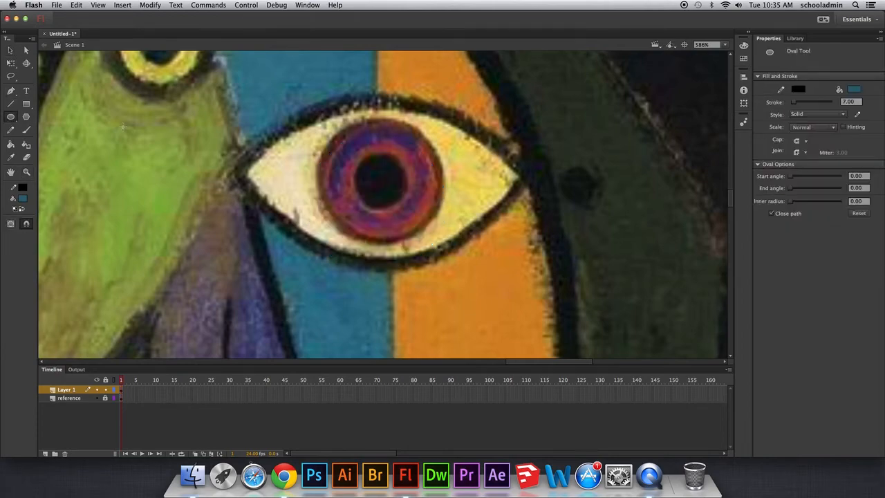
{"action": "left_click_drag", "start_coordinate": [300, 130], "coordinate": [420, 244]}
{"action": "left_click", "coordinate": [11, 50]}
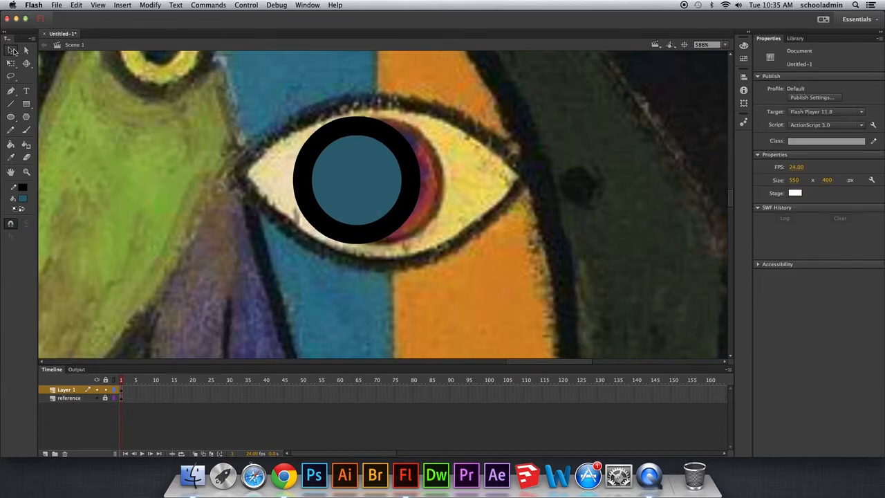
{"action": "left_click", "coordinate": [329, 169]}
{"action": "left_click_drag", "start_coordinate": [329, 172], "coordinate": [422, 188]}
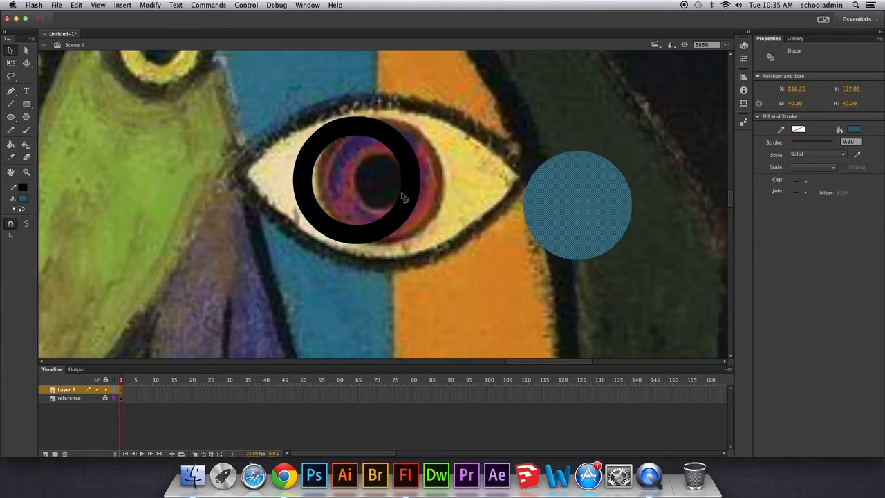
{"action": "left_click", "coordinate": [403, 198]}
{"action": "key", "text": "Delete"}
{"action": "mouse_move", "coordinate": [525, 205]}
{"action": "left_mouse_down"}
{"action": "mouse_move", "coordinate": [448, 204]}
{"action": "mouse_move", "coordinate": [377, 173]}
{"action": "left_mouse_up"}
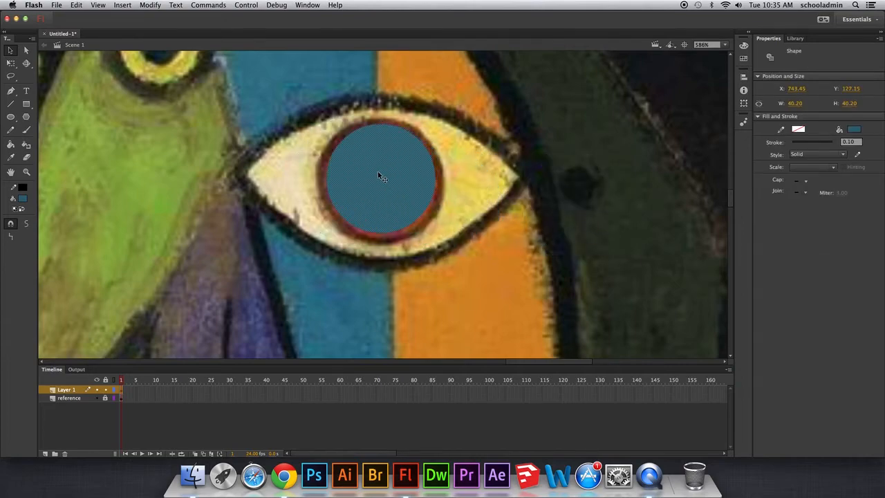
Move the blue iris circle from the reference picture into the white of the drawn eye.
{"action": "key", "text": "super+1"}
{"action": "mouse_move", "coordinate": [501, 210]}
{"action": "left_mouse_down"}
{"action": "mouse_move", "coordinate": [301, 208]}
{"action": "mouse_move", "coordinate": [280, 215]}
{"action": "mouse_move", "coordinate": [286, 220]}
{"action": "left_mouse_up"}
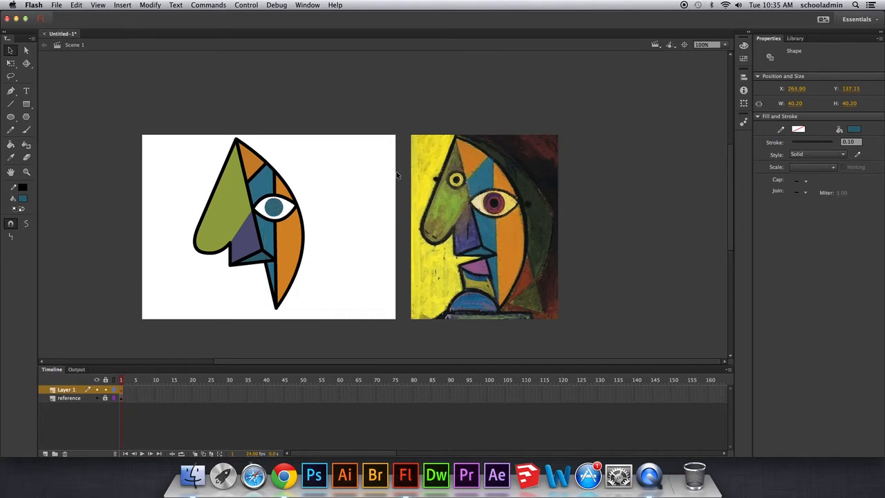
{"action": "left_click", "coordinate": [360, 155]}
Set the fill colour to black and try a small outlined pupil circle inside the iris, undoing each attempt.
{"action": "left_click", "coordinate": [26, 171]}
{"action": "left_click_drag", "start_coordinate": [255, 186], "coordinate": [320, 251]}
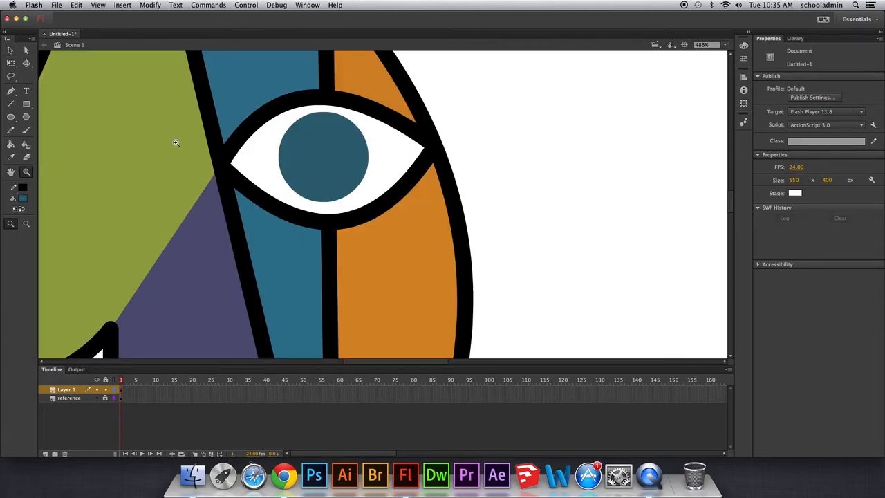
{"action": "left_click", "coordinate": [11, 116]}
{"action": "left_click_drag", "start_coordinate": [317, 148], "coordinate": [339, 170]}
{"action": "key", "text": "super+z"}
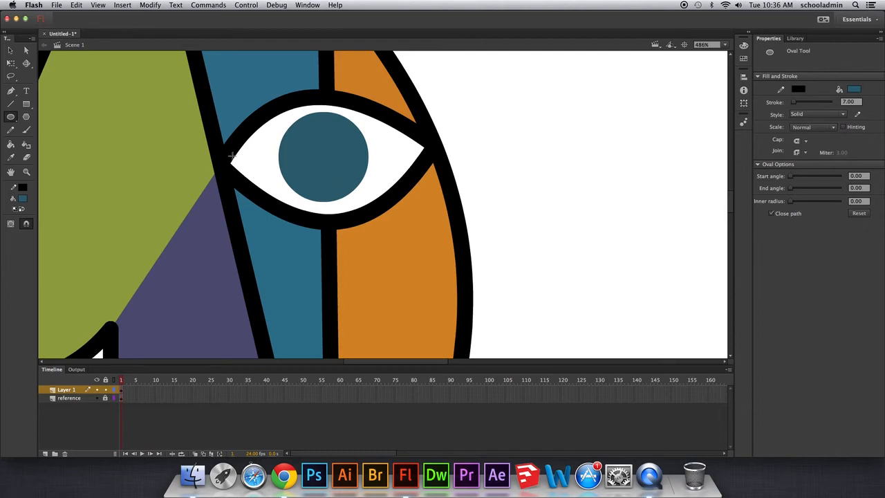
{"action": "left_click", "coordinate": [23, 195]}
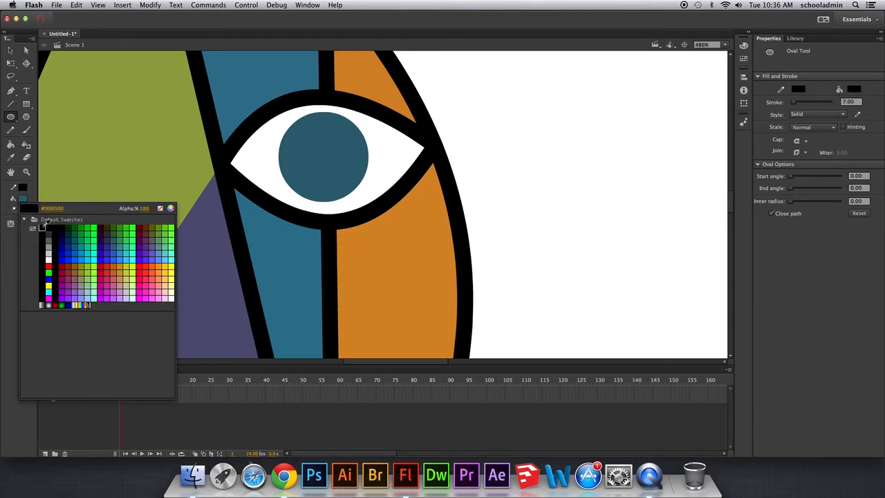
{"action": "left_click", "coordinate": [43, 221]}
{"action": "left_click_drag", "start_coordinate": [310, 148], "coordinate": [333, 170]}
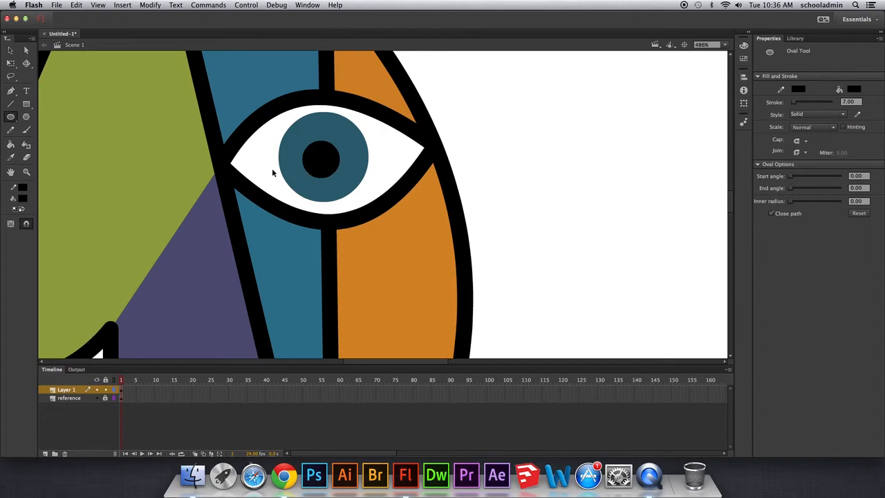
{"action": "key", "text": "super+z"}
Try a black circle with a sampled green outline on the empty stage beside the face, and undo it.
{"action": "left_click", "coordinate": [22, 191]}
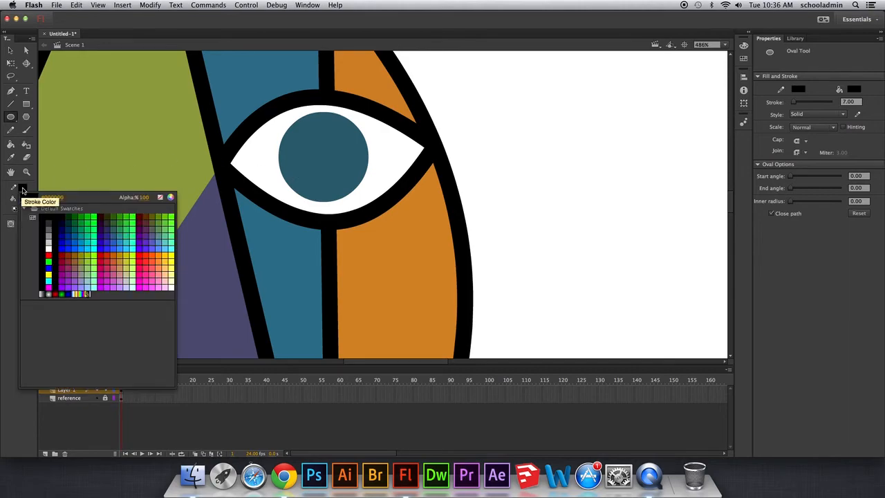
{"action": "left_click", "coordinate": [118, 154]}
{"action": "key", "text": "super+z"}
{"action": "key", "text": "super+z"}
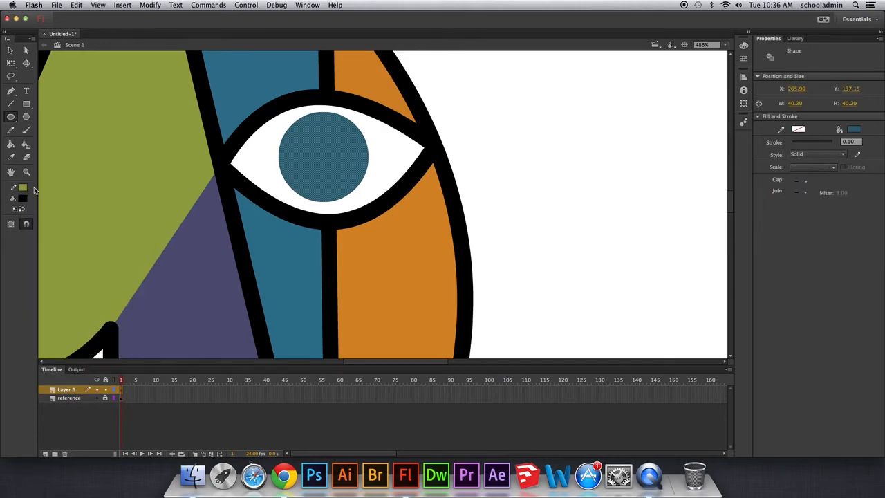
{"action": "left_click", "coordinate": [11, 117]}
{"action": "mouse_move", "coordinate": [520, 122]}
{"action": "left_mouse_down"}
{"action": "mouse_move", "coordinate": [579, 192]}
{"action": "mouse_move", "coordinate": [574, 176]}
{"action": "left_mouse_up"}
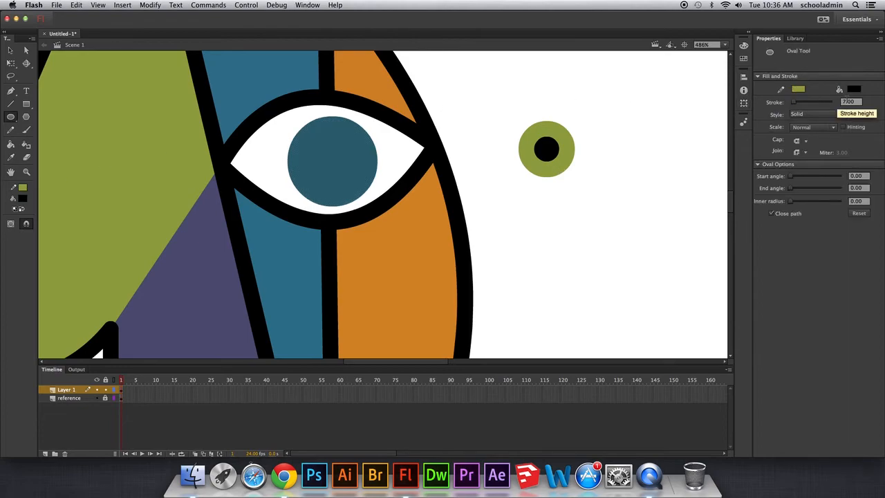
{"action": "key", "text": "super+z"}
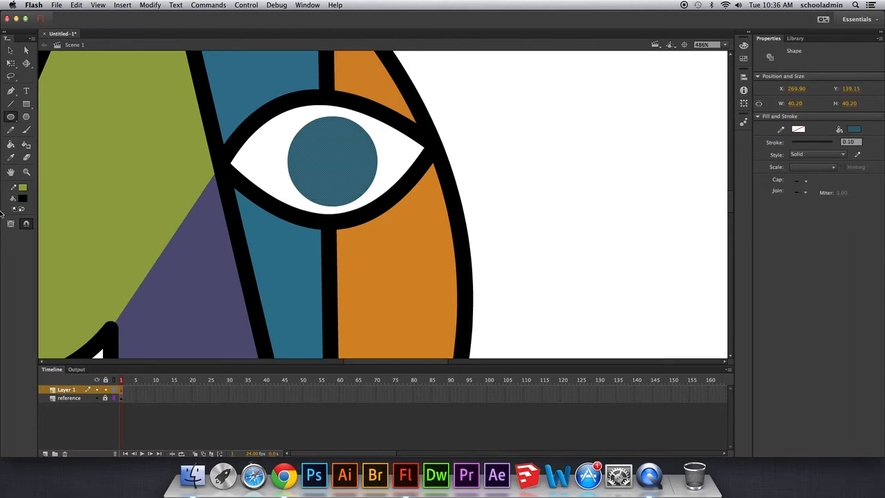
Set the stroke to no colour and try small black circles beside the face and inside the iris, undoing both.
{"action": "left_click", "coordinate": [23, 188]}
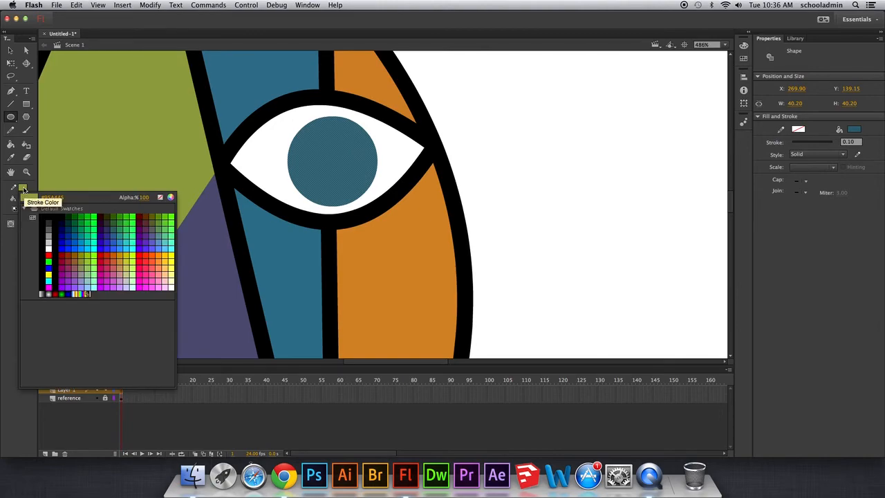
{"action": "left_click", "coordinate": [160, 199]}
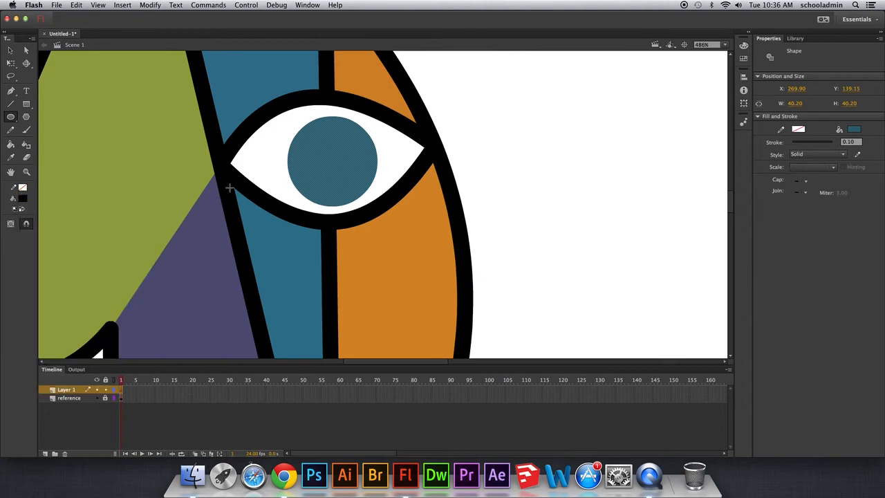
{"action": "left_click_drag", "start_coordinate": [600, 150], "coordinate": [629, 180]}
{"action": "key", "text": "ctrl+z"}
{"action": "mouse_move", "coordinate": [322, 150]}
{"action": "left_mouse_down"}
{"action": "mouse_move", "coordinate": [346, 173]}
{"action": "mouse_move", "coordinate": [336, 163]}
{"action": "left_mouse_up"}
{"action": "key", "text": "super+z"}
Deselect the iris and draw a black pupil circle without outline, about 18 px wide, inside it.
{"action": "key", "text": "v"}
{"action": "left_click", "coordinate": [577, 179]}
{"action": "left_click", "coordinate": [11, 117]}
{"action": "mouse_move", "coordinate": [307, 137]}
{"action": "left_mouse_down"}
{"action": "mouse_move", "coordinate": [355, 189]}
{"action": "mouse_move", "coordinate": [348, 177]}
{"action": "left_mouse_up"}
{"action": "key", "text": "v"}
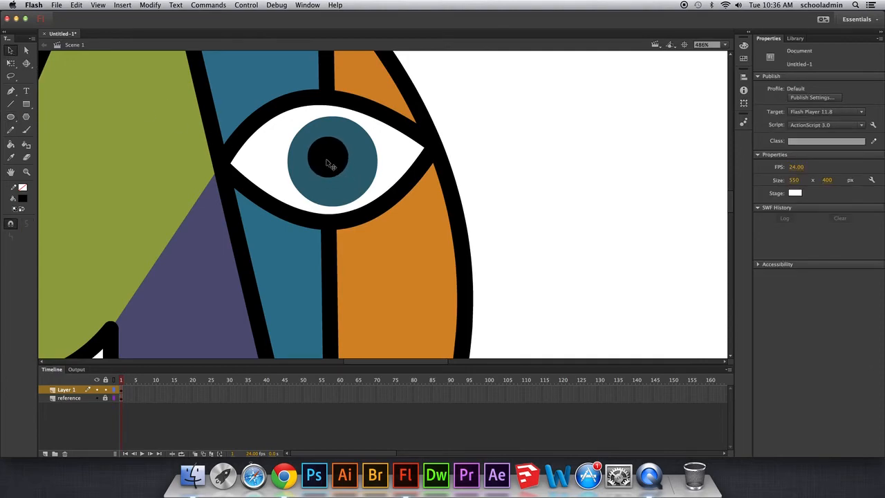
Move the pupil to the centre of the iris and fill the white gap left behind with the sampled iris blue.
{"action": "left_click", "coordinate": [331, 164]}
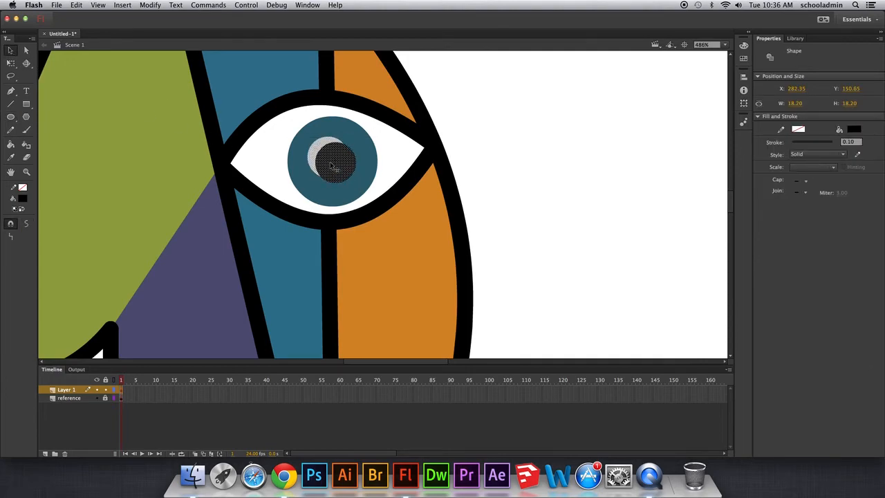
{"action": "key", "text": "Escape"}
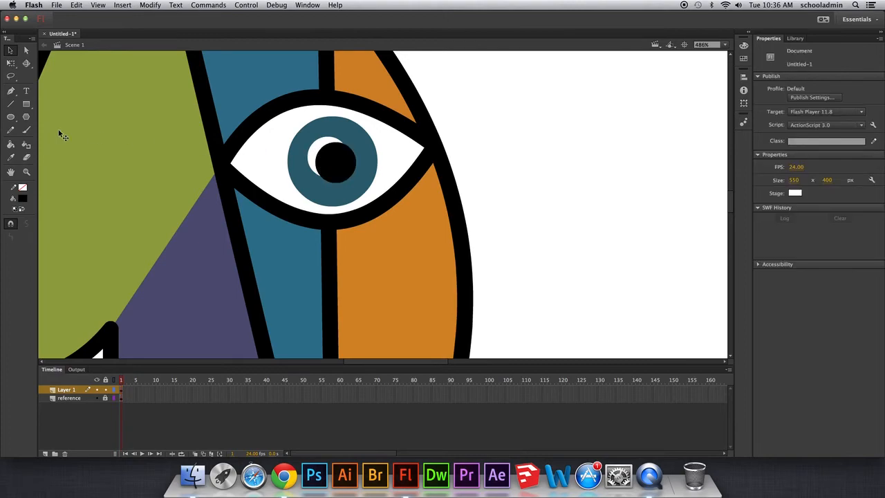
{"action": "left_click", "coordinate": [10, 144]}
{"action": "left_click", "coordinate": [11, 157]}
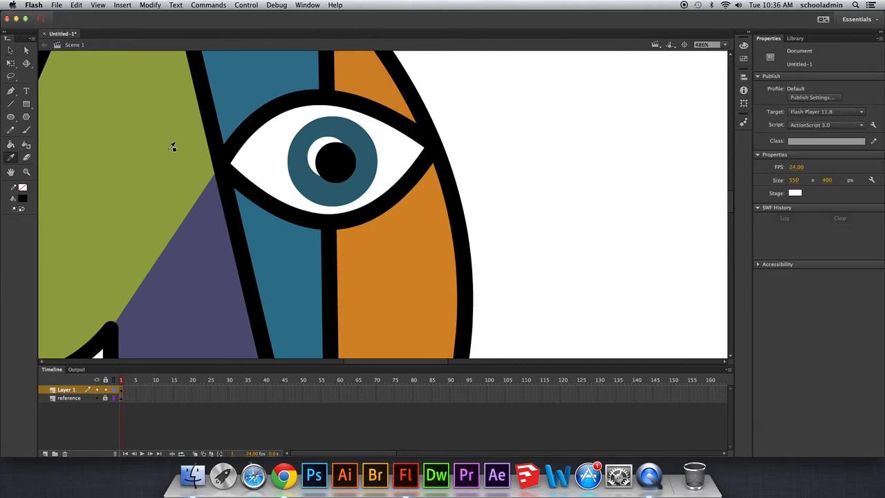
{"action": "left_click", "coordinate": [289, 139]}
{"action": "left_click", "coordinate": [317, 152]}
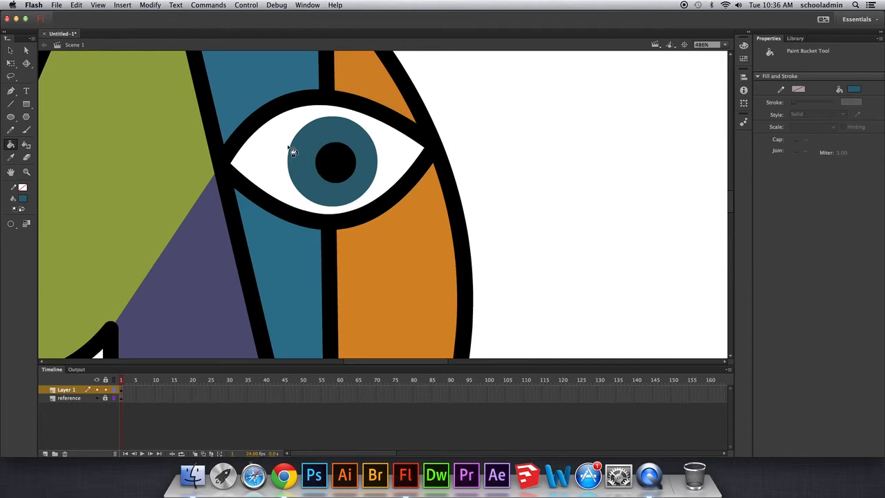
Shift the black pupil slightly towards the nose so it sits centred in the iris.
{"action": "left_click", "coordinate": [10, 50]}
{"action": "left_click", "coordinate": [327, 172]}
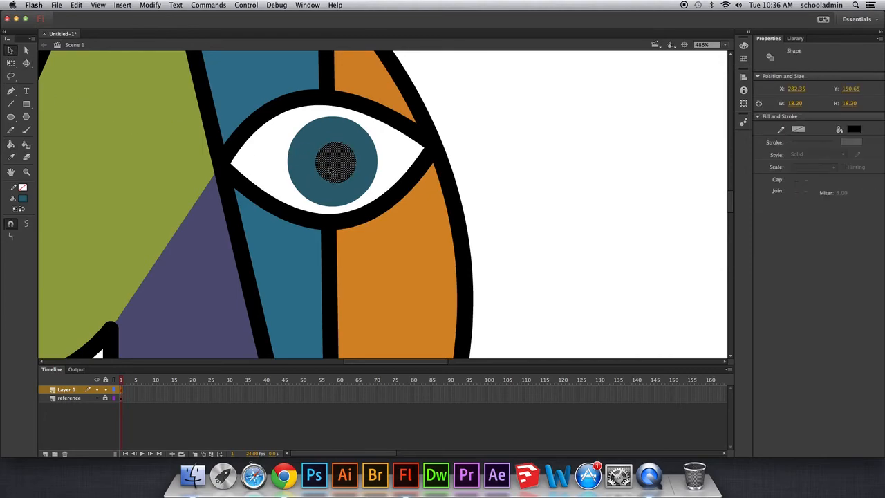
{"action": "left_click_drag", "start_coordinate": [328, 171], "coordinate": [329, 171]}
Try to fill the white gap beside the still-selected pupil with the sampled iris blue, undoing both attempts.
{"action": "left_click", "coordinate": [11, 157]}
{"action": "left_click", "coordinate": [360, 171]}
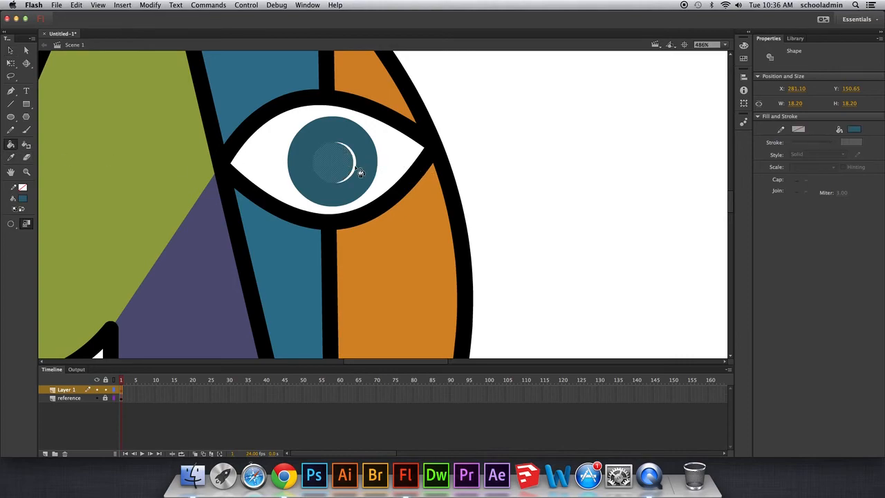
{"action": "key", "text": "super+z"}
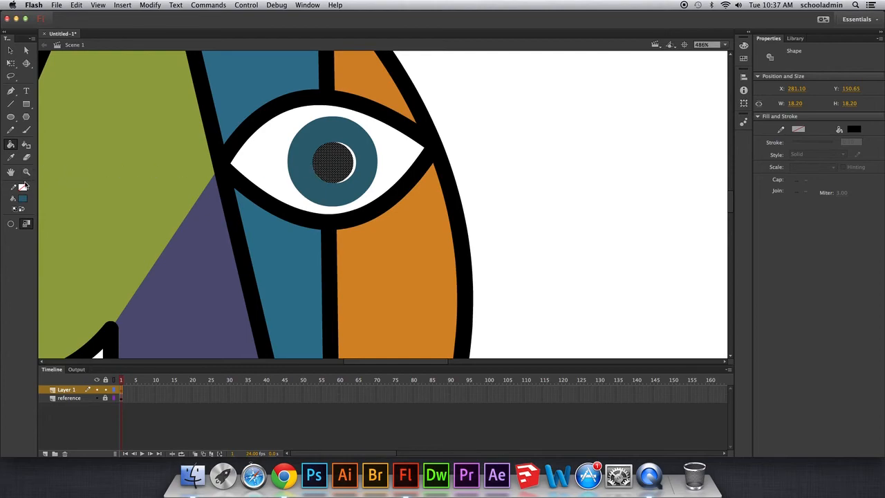
{"action": "left_click", "coordinate": [10, 158]}
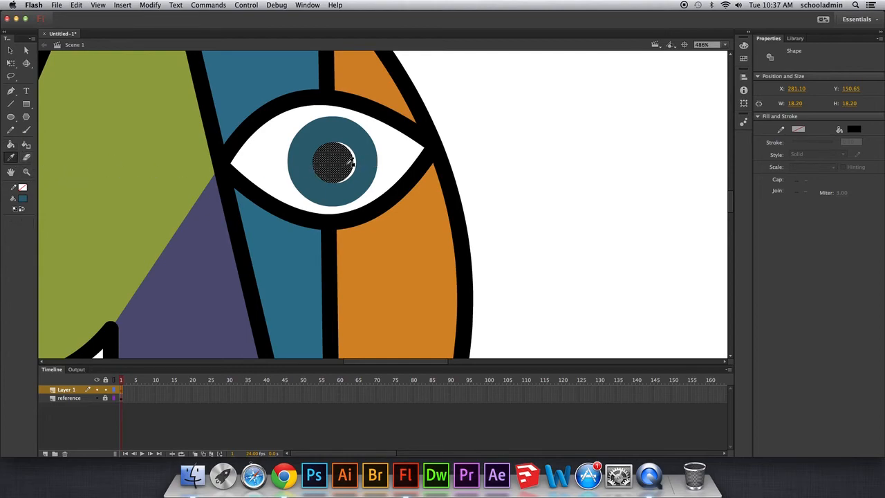
{"action": "left_click", "coordinate": [365, 169]}
{"action": "key", "text": "super+z"}
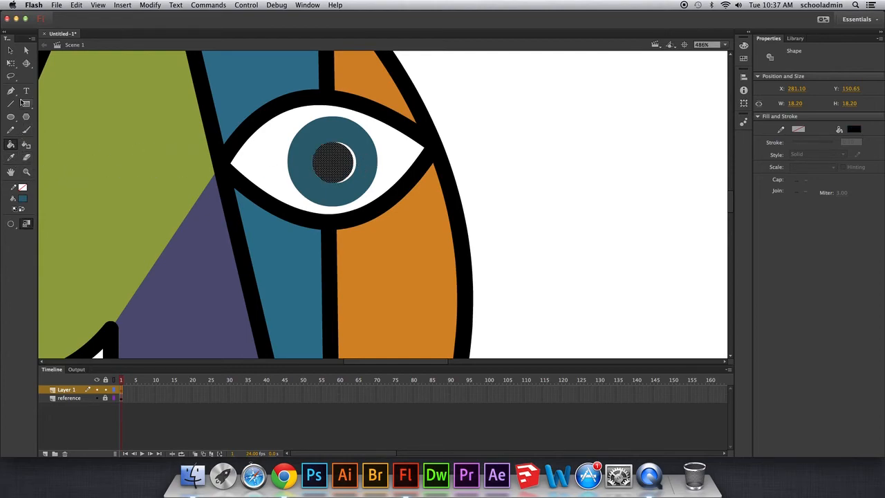
Deselect the pupil and fill the white gap beside it with the iris blue.
{"action": "left_click", "coordinate": [12, 49]}
{"action": "left_click", "coordinate": [536, 109]}
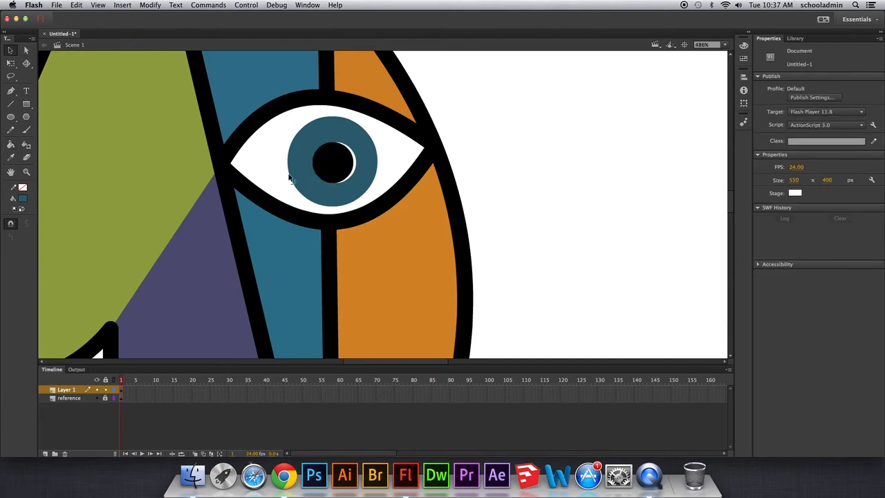
{"action": "left_click", "coordinate": [10, 145]}
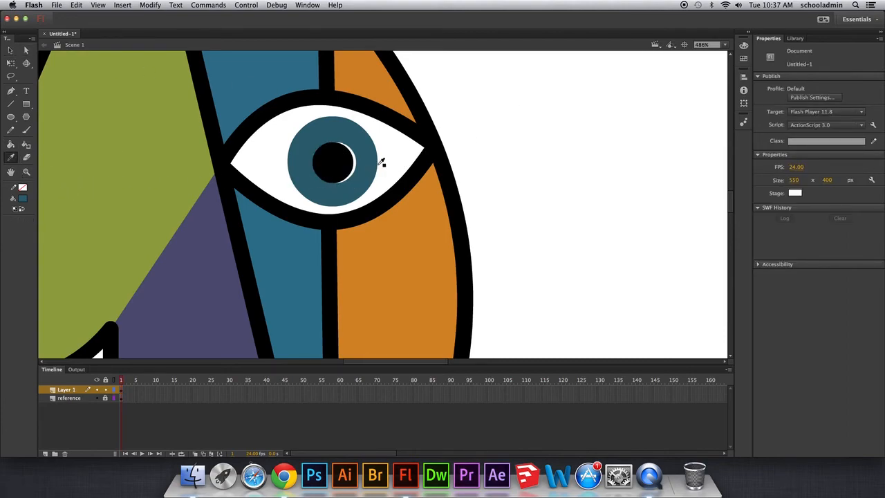
{"action": "left_click", "coordinate": [359, 171]}
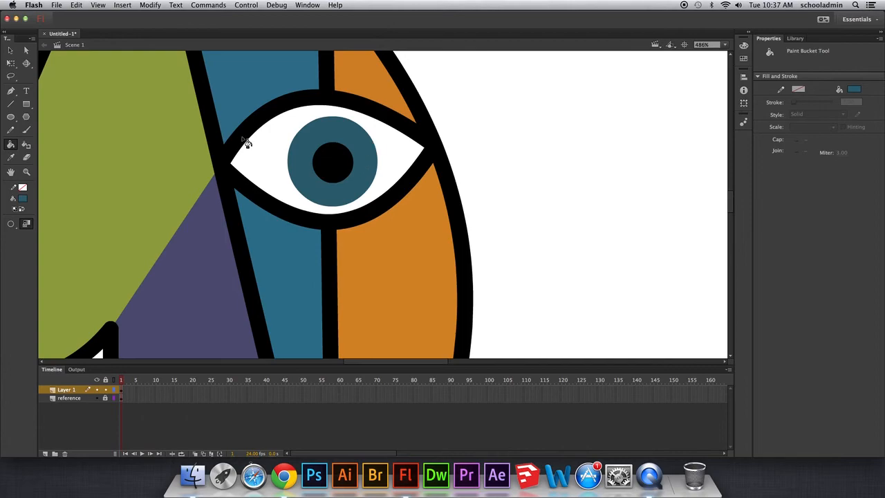
Recolour the blue iris with the maroon sampled from the eye in the reference painting, and deselect it.
{"action": "left_click", "coordinate": [10, 51]}
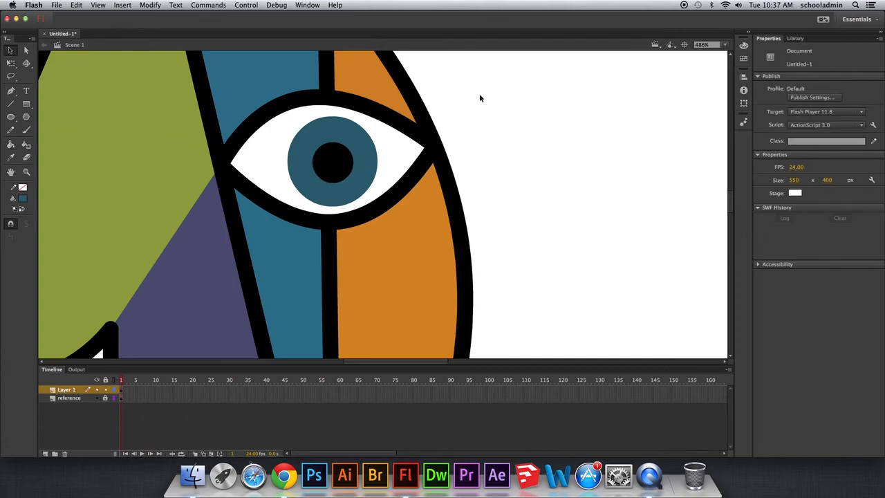
{"action": "key", "text": "super+1"}
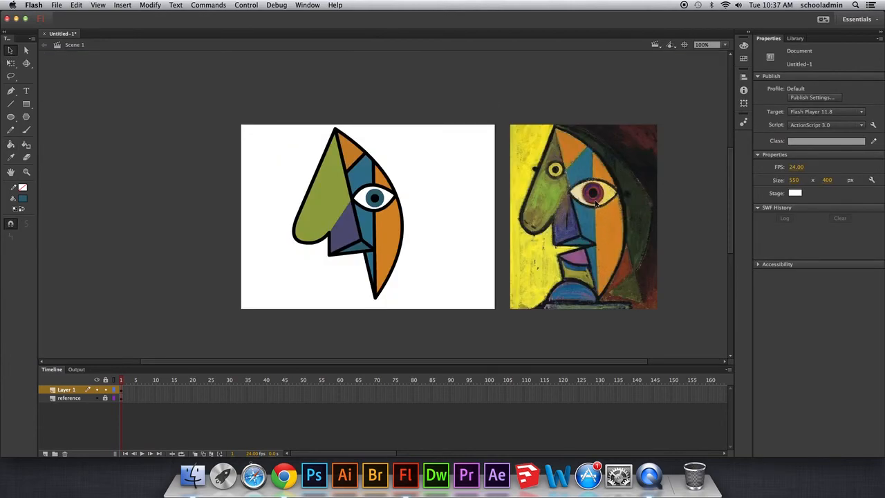
{"action": "left_click", "coordinate": [380, 198]}
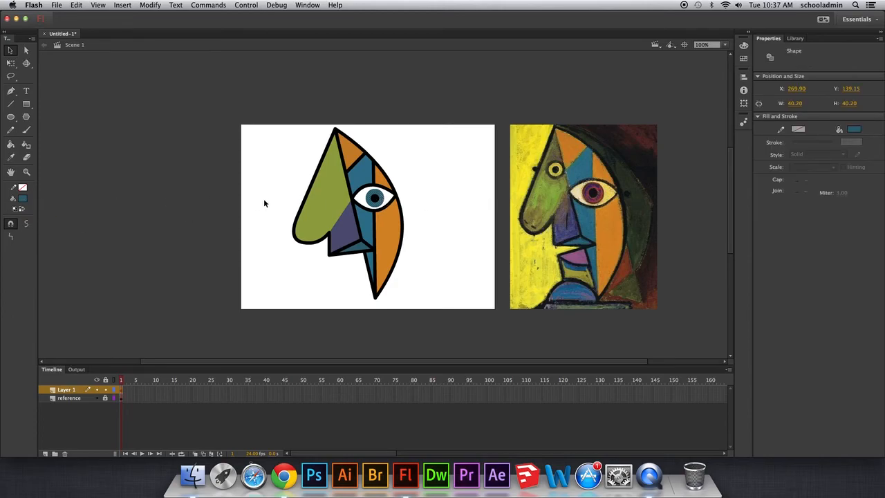
{"action": "left_click", "coordinate": [22, 200]}
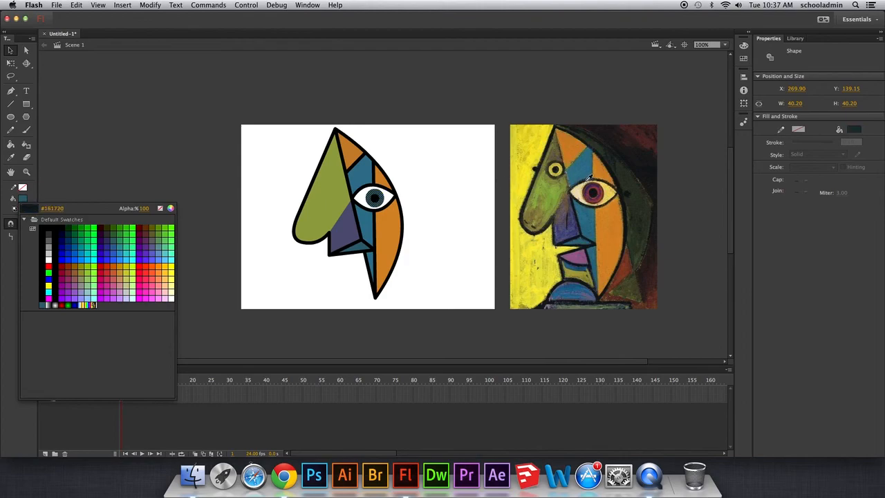
{"action": "left_click", "coordinate": [590, 198]}
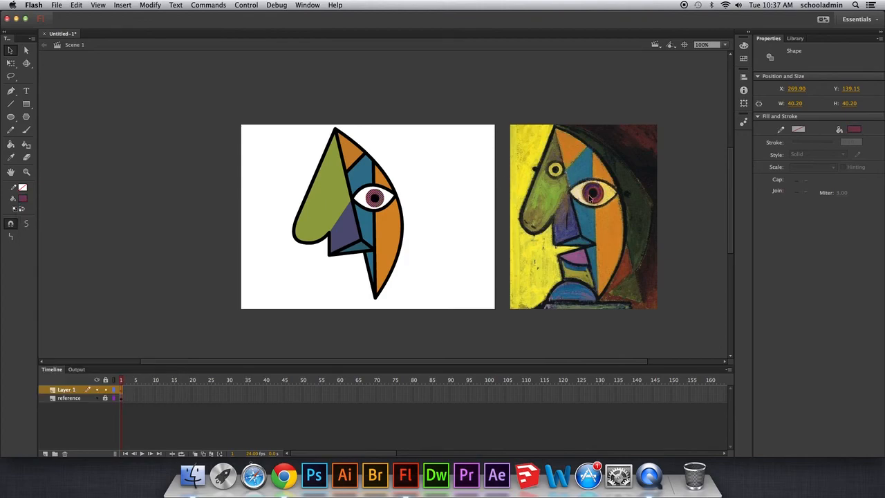
{"action": "left_click", "coordinate": [456, 181]}
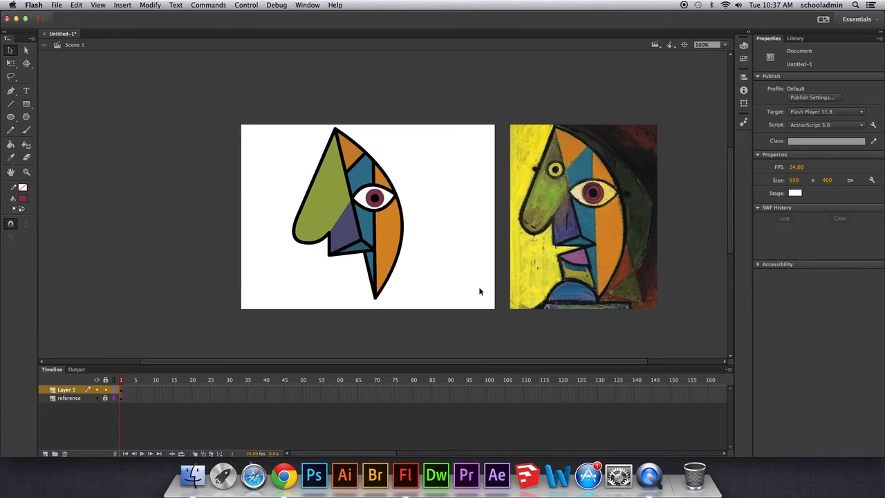
Try a maroon circle without outline over the stage's lower-left corner, and undo it.
{"action": "left_click", "coordinate": [10, 117]}
{"action": "left_click_drag", "start_coordinate": [201, 263], "coordinate": [265, 328]}
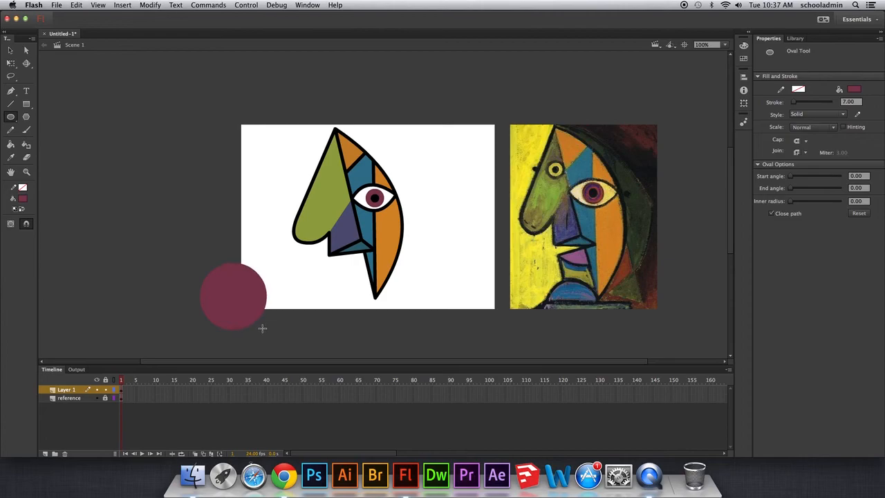
{"action": "key", "text": "super+z"}
Set the stroke to black and draw an outlined maroon circle about 156 px wide across the stage's bottom edge.
{"action": "left_click", "coordinate": [24, 191]}
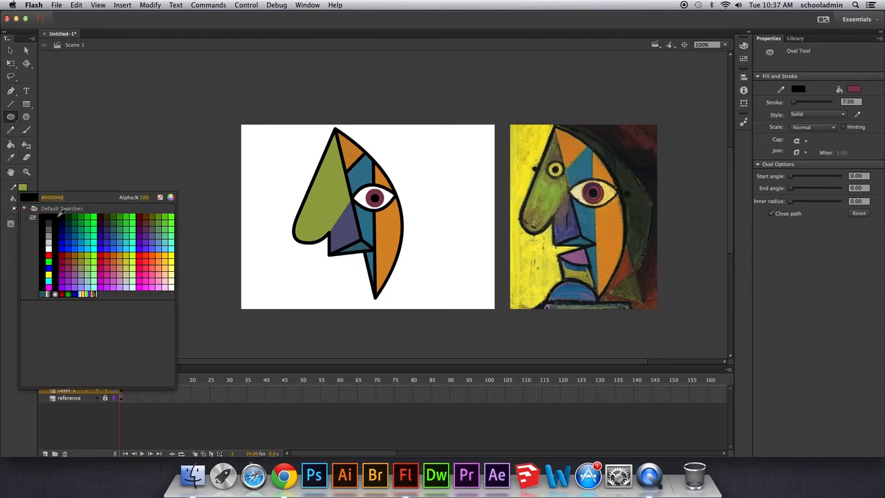
{"action": "left_click", "coordinate": [49, 217]}
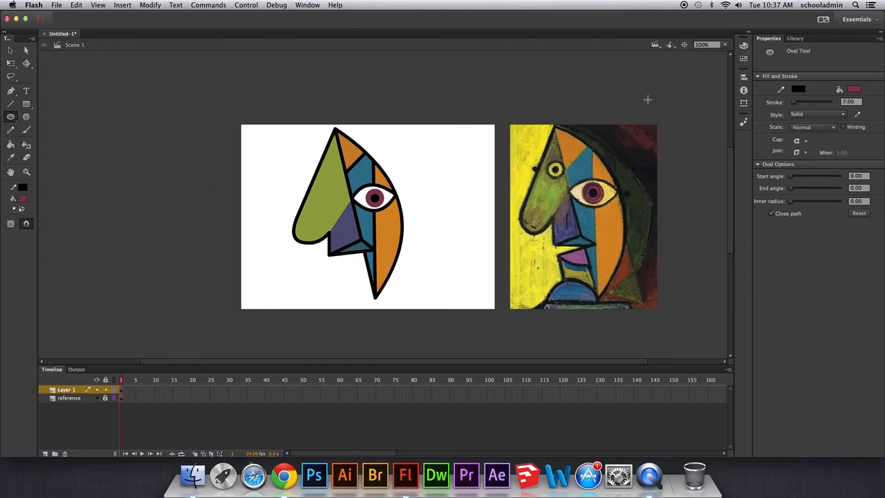
{"action": "left_click_drag", "start_coordinate": [263, 292], "coordinate": [325, 336]}
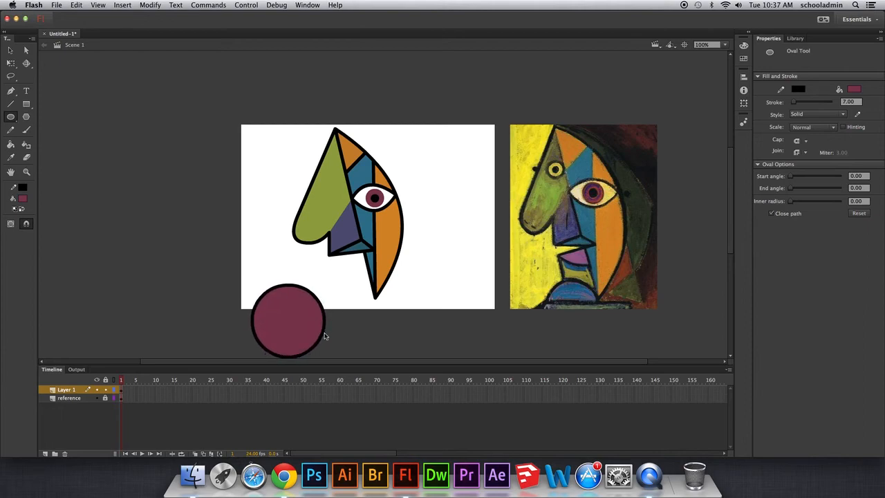
Recolour the large circle's maroon fill with the blue sampled from the dome below the painting's face.
{"action": "left_click", "coordinate": [10, 50]}
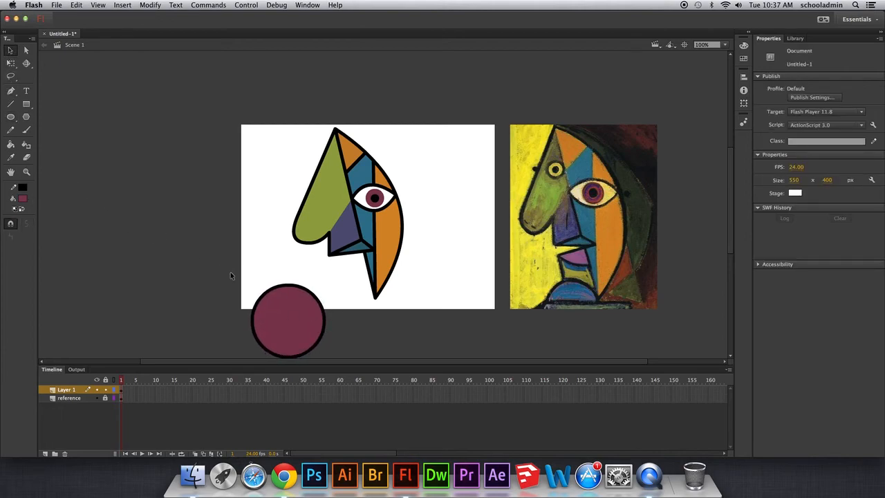
{"action": "left_click", "coordinate": [287, 320]}
{"action": "left_click", "coordinate": [11, 157]}
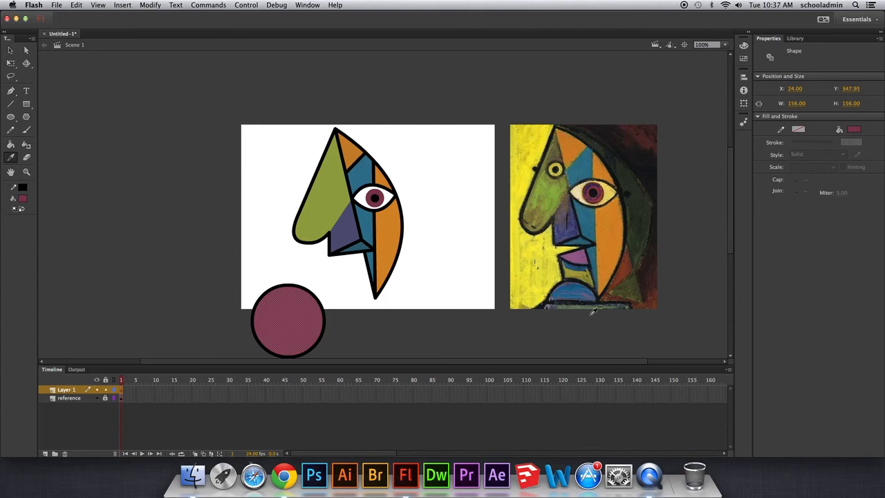
{"action": "left_click", "coordinate": [569, 288]}
Move the blue circle with its outline so that its edge meets the lower tip of the face.
{"action": "left_click", "coordinate": [10, 50]}
{"action": "left_click", "coordinate": [160, 272]}
{"action": "left_click_drag", "start_coordinate": [271, 337], "coordinate": [325, 316]}
{"action": "left_click", "coordinate": [271, 341]}
Draw a line across the blue circle from the face's lower tip and delete the fill and outline below it.
{"action": "left_click", "coordinate": [11, 104]}
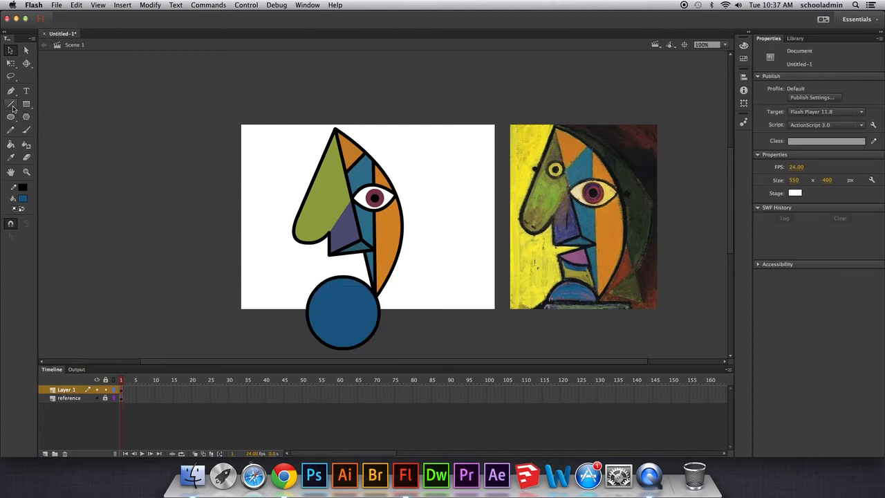
{"action": "left_click_drag", "start_coordinate": [378, 298], "coordinate": [311, 302]}
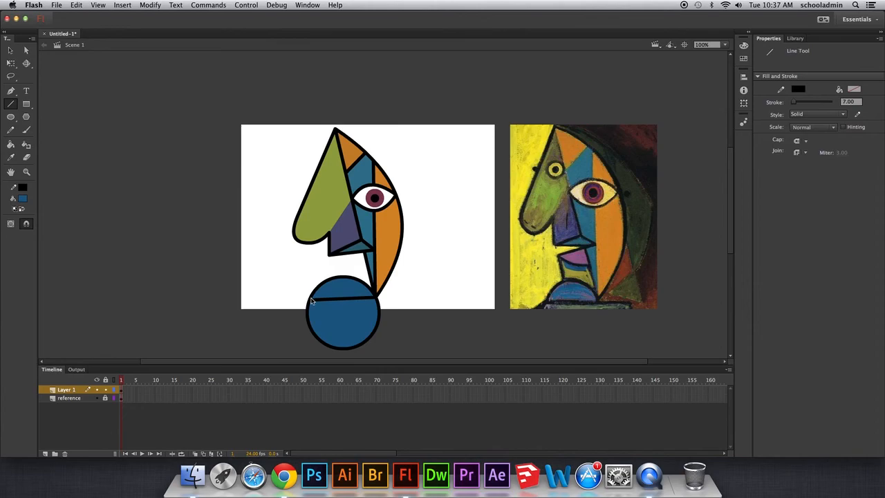
{"action": "key", "text": "v"}
{"action": "left_click", "coordinate": [349, 331]}
{"action": "key", "text": "Delete"}
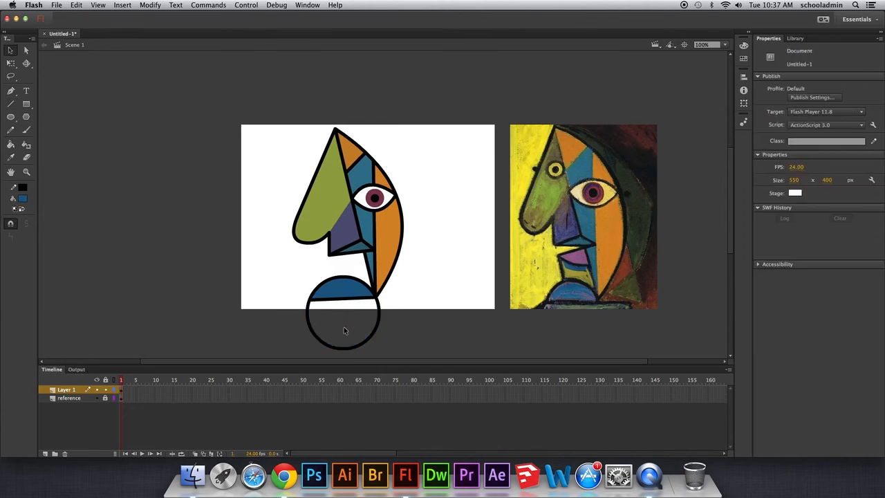
{"action": "left_click", "coordinate": [313, 327]}
{"action": "key", "text": "Delete"}
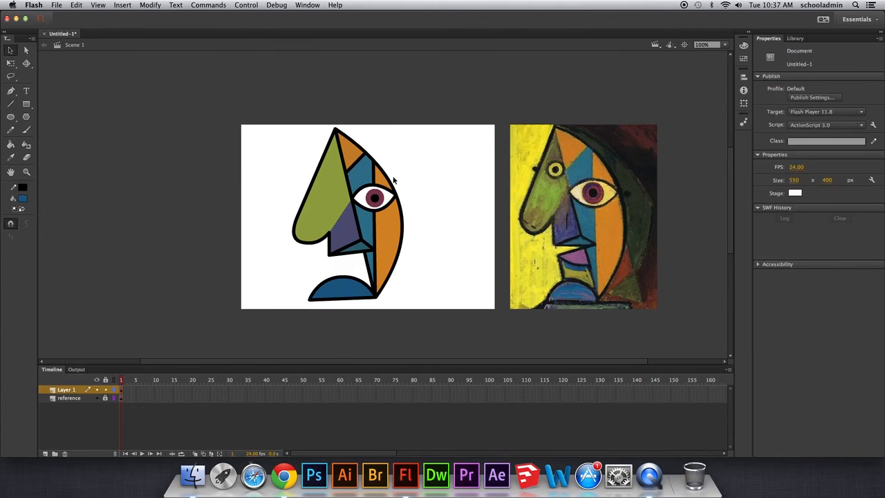
Draw a line from the nose's lower corner to the cheek and bend it into a curved lip outline.
{"action": "key", "text": "n"}
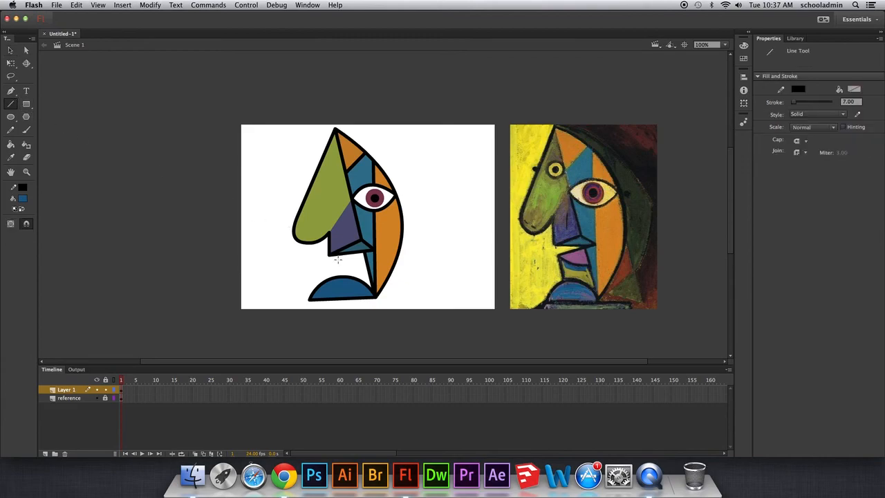
{"action": "mouse_move", "coordinate": [332, 255]}
{"action": "left_mouse_down"}
{"action": "mouse_move", "coordinate": [369, 273]}
{"action": "mouse_move", "coordinate": [354, 275]}
{"action": "left_mouse_up"}
{"action": "left_click", "coordinate": [10, 50]}
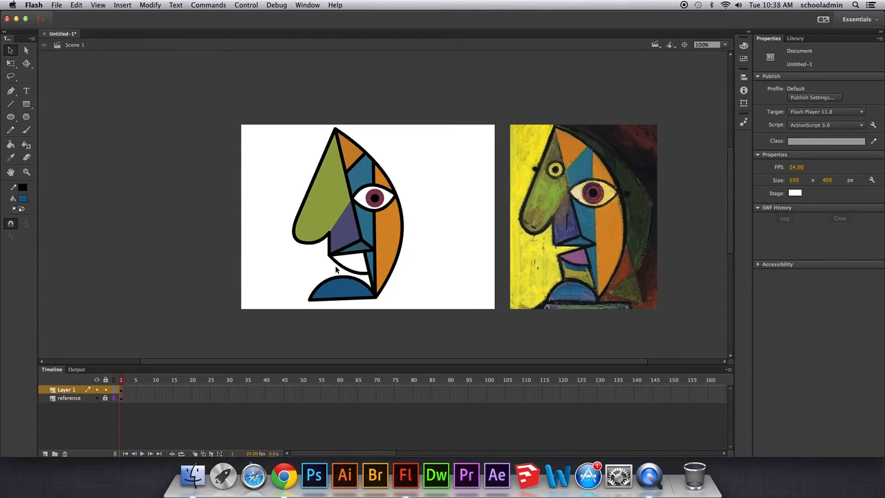
Fill the lip shape under the nose with the pinkish purple sampled from the painting's mouth.
{"action": "left_click", "coordinate": [10, 157]}
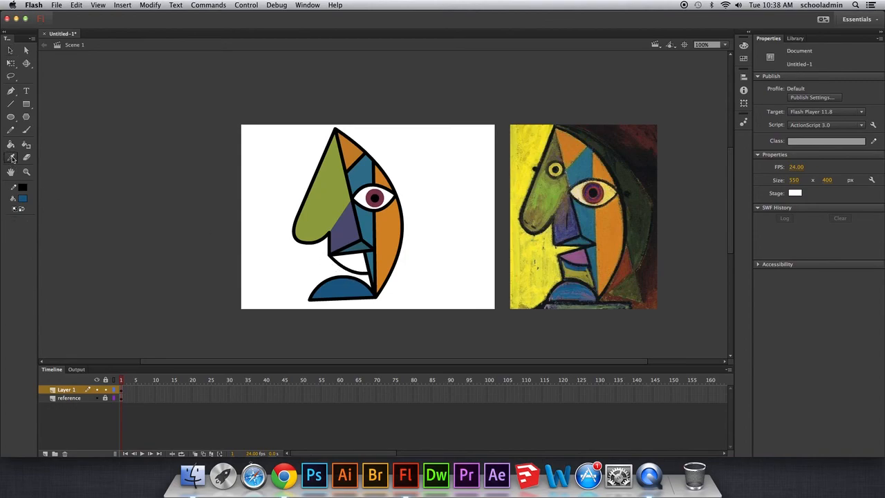
{"action": "left_click", "coordinate": [574, 255]}
{"action": "left_click", "coordinate": [363, 265]}
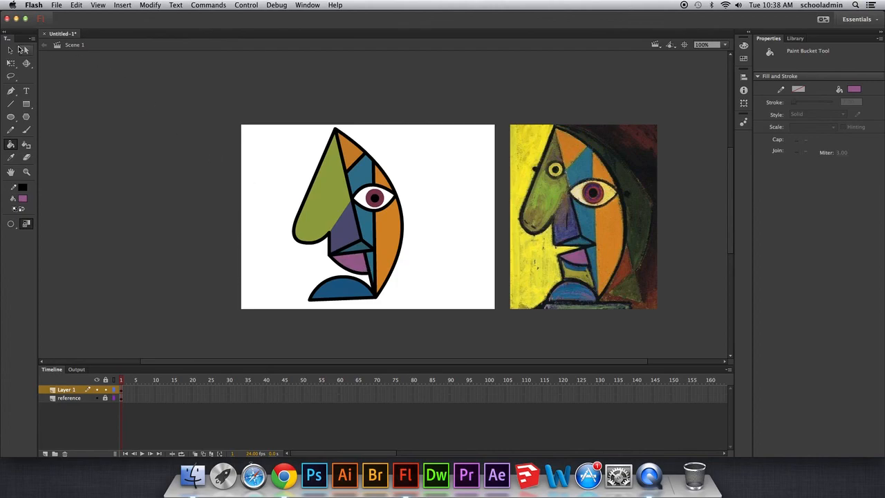
{"action": "left_click", "coordinate": [10, 50]}
Open Save As for the document and expand the dialog to show the contents of the Documents folder.
{"action": "left_click", "coordinate": [56, 5]}
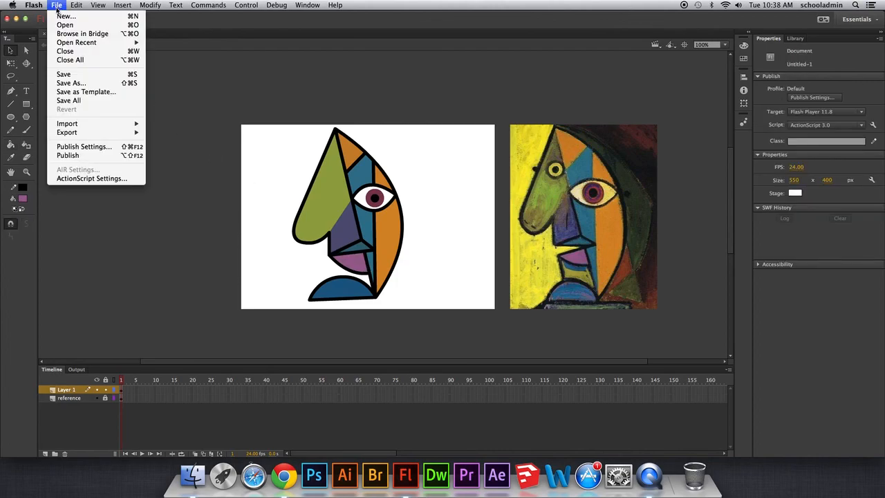
{"action": "left_click", "coordinate": [69, 83]}
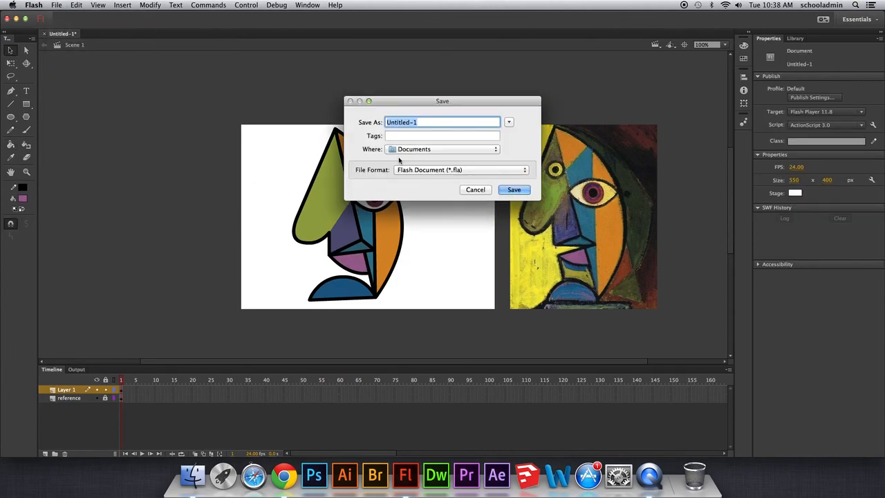
{"action": "left_click", "coordinate": [508, 123]}
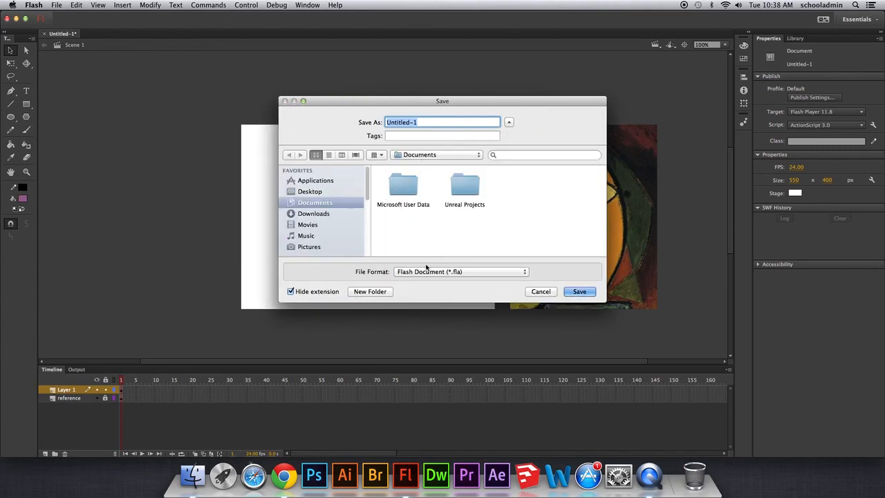
Start a new folder named yourname in Documents and cancel its creation.
{"action": "left_click", "coordinate": [370, 291]}
{"action": "type", "text": "y"}
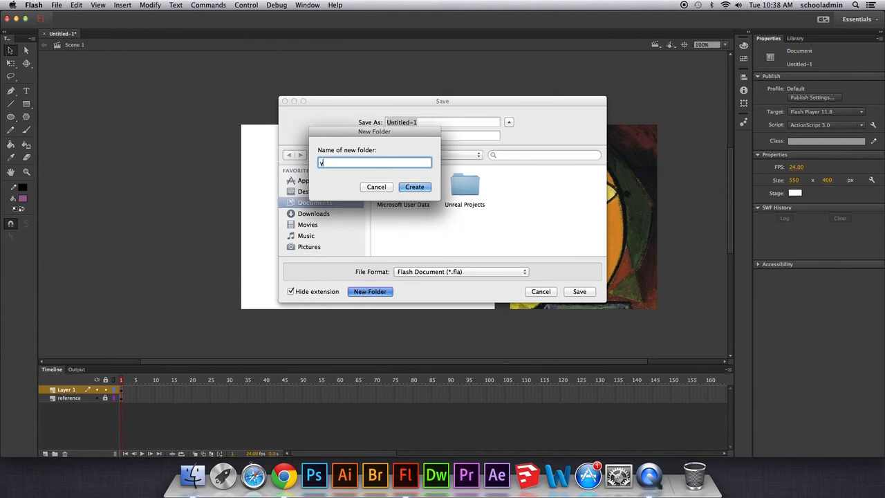
{"action": "type", "text": "ourname"}
{"action": "left_click", "coordinate": [375, 189]}
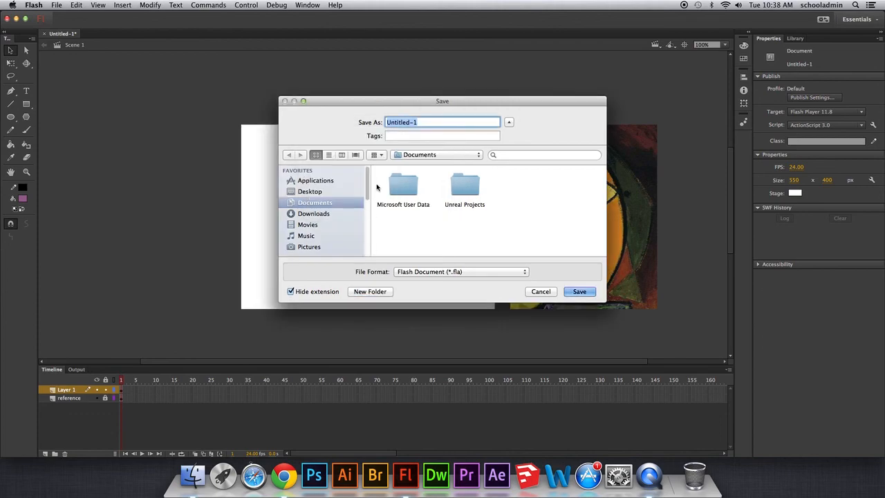
Enter picasso as the file name for the Flash document in the Documents folder.
{"action": "type", "text": "sssssssss3333333"}
{"action": "double_click", "coordinate": [457, 122]}
{"action": "type", "text": "picasso"}
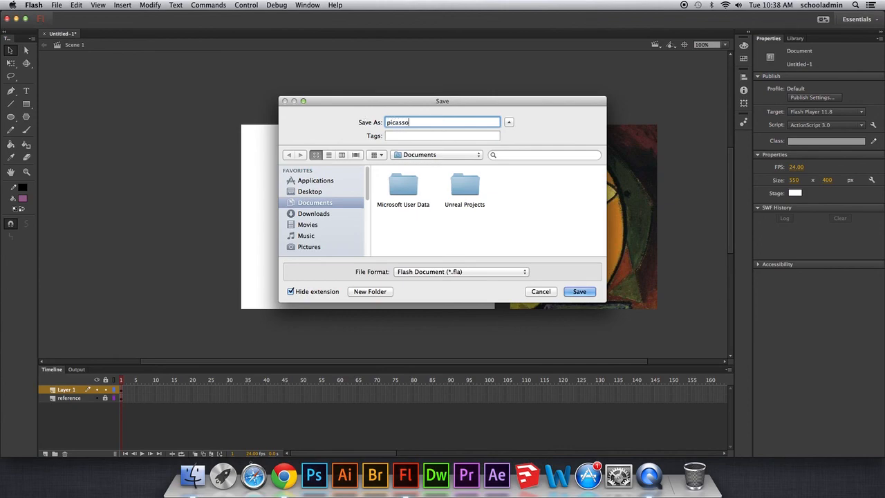